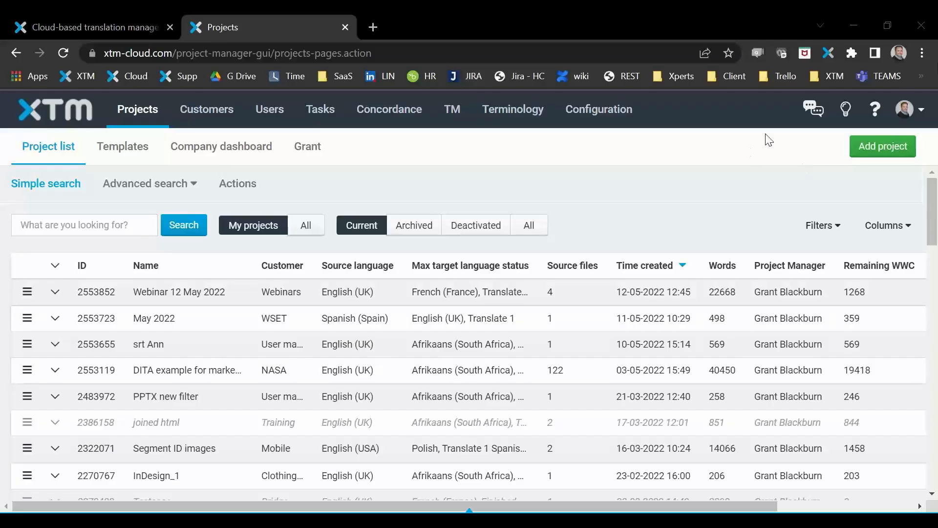
- Check the signed-in account's role in the user profile details
{"action": "left_click", "coordinate": [923, 118]}
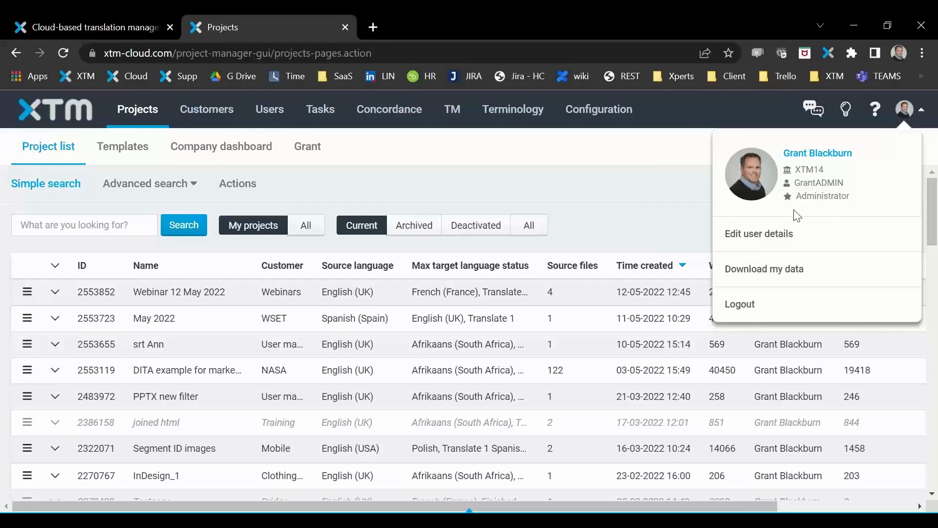
{"action": "left_click", "coordinate": [702, 198]}
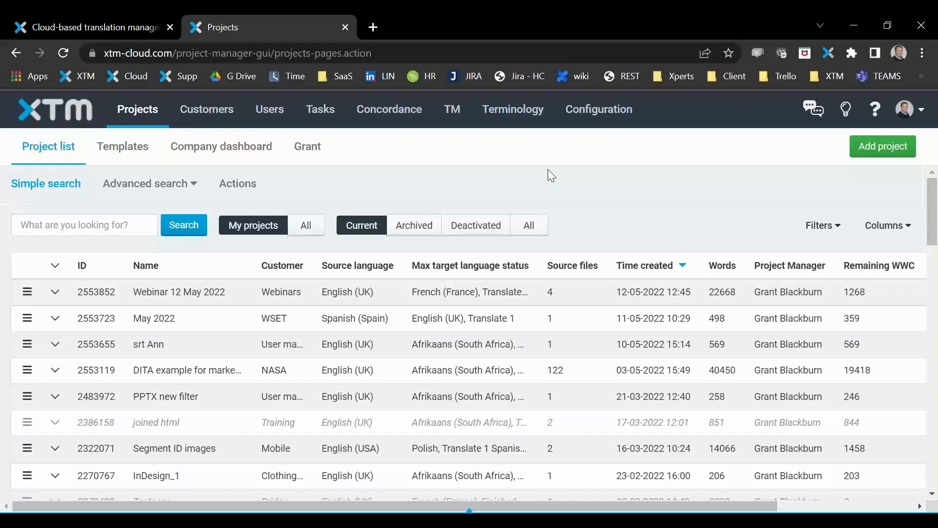
- Open the list of workflow steps in the workflow configuration settings
{"action": "left_click", "coordinate": [604, 111]}
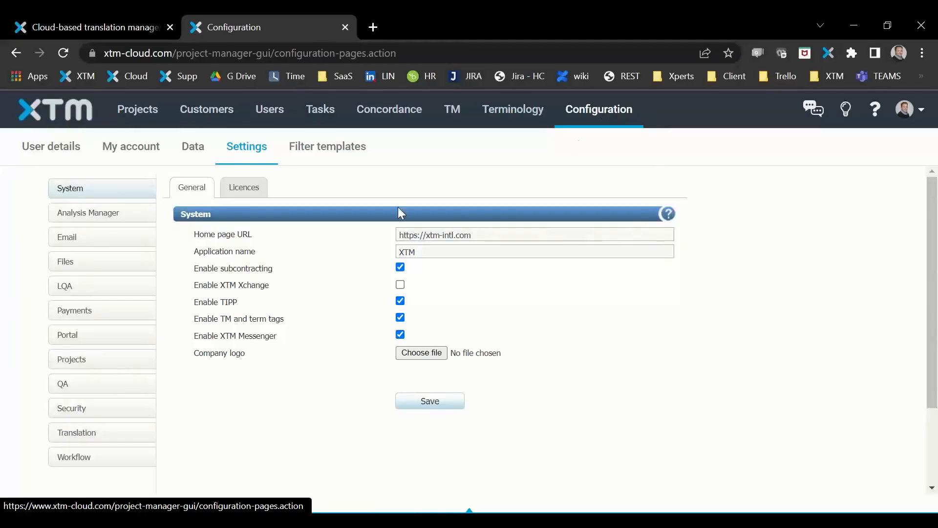
{"action": "scroll", "coordinate": [182, 379], "scroll_direction": "down", "scroll_amount": 3}
{"action": "left_click", "coordinate": [139, 358]}
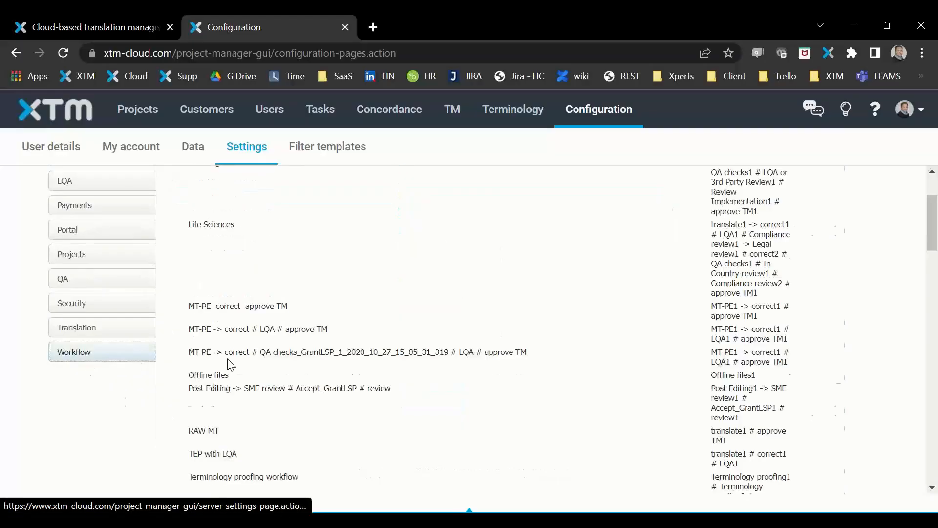
{"action": "scroll", "coordinate": [355, 357], "scroll_direction": "up", "scroll_amount": 2}
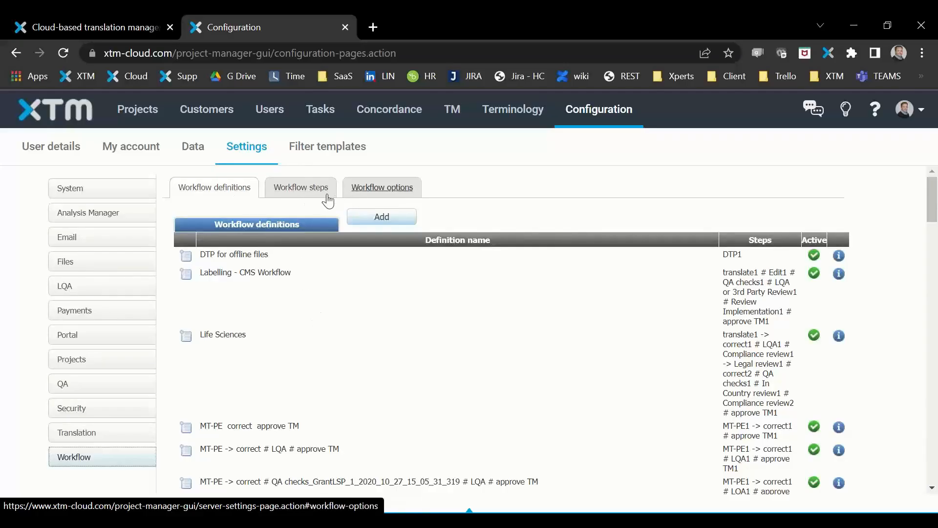
{"action": "left_click", "coordinate": [300, 191]}
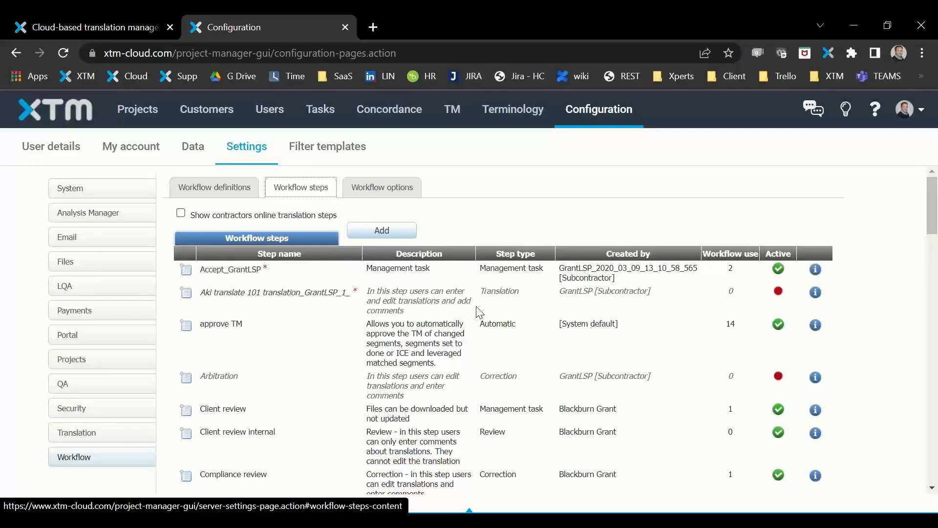
- Start creating a workflow step and go through the available step types from Translate to Automatic
{"action": "left_click", "coordinate": [381, 230]}
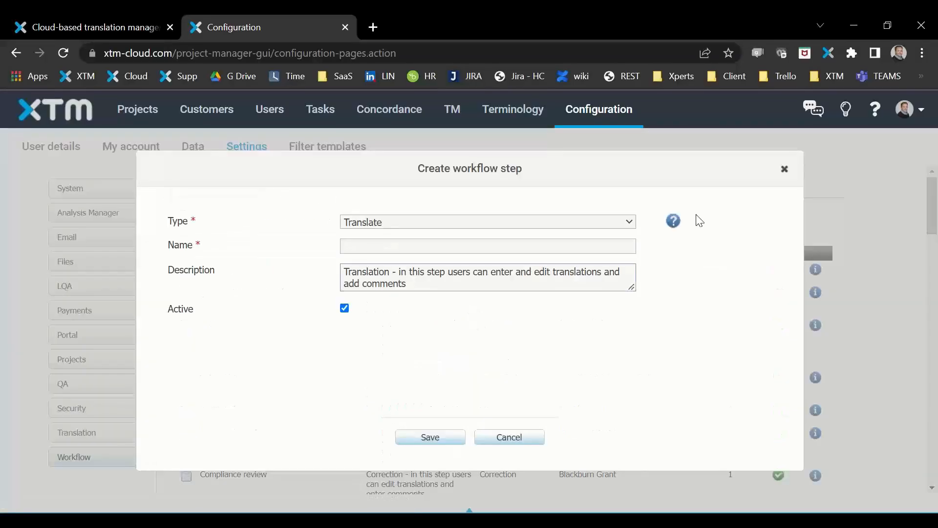
{"action": "left_click", "coordinate": [625, 225]}
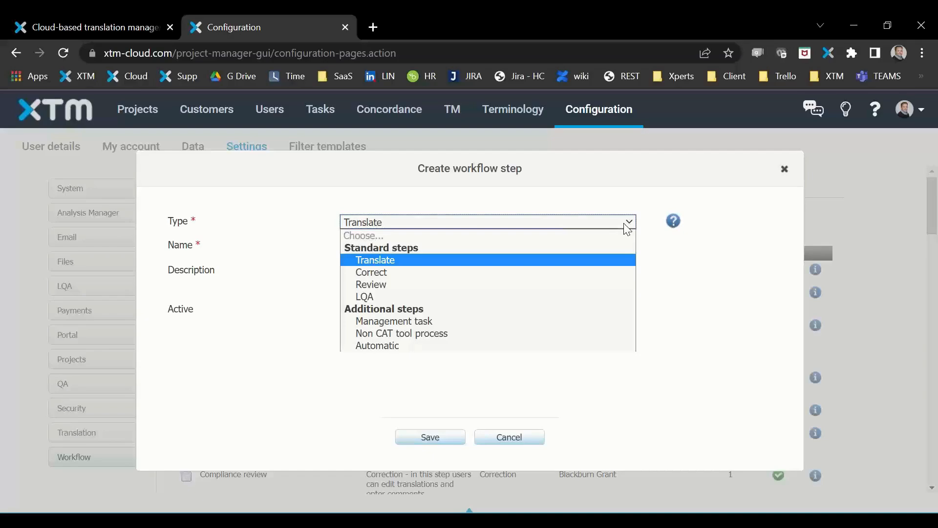
{"action": "key", "text": "Down"}
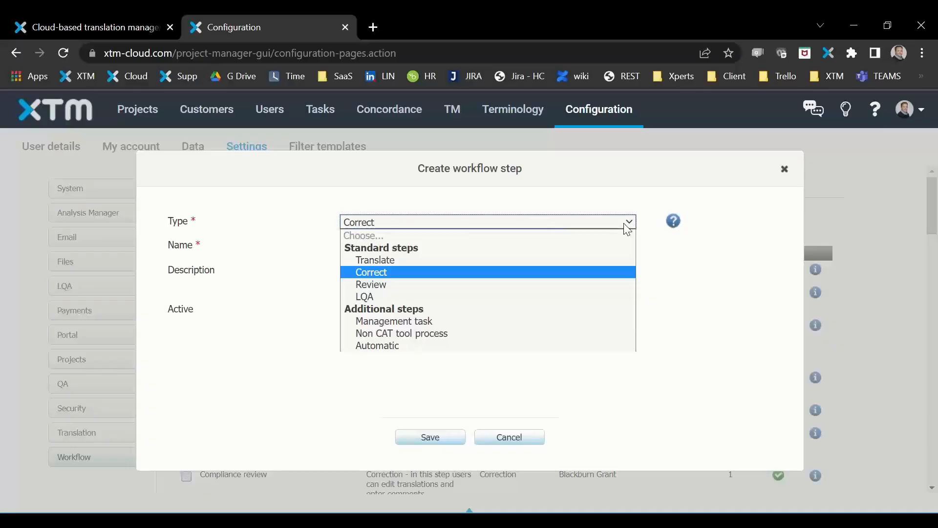
{"action": "key", "text": "Down"}
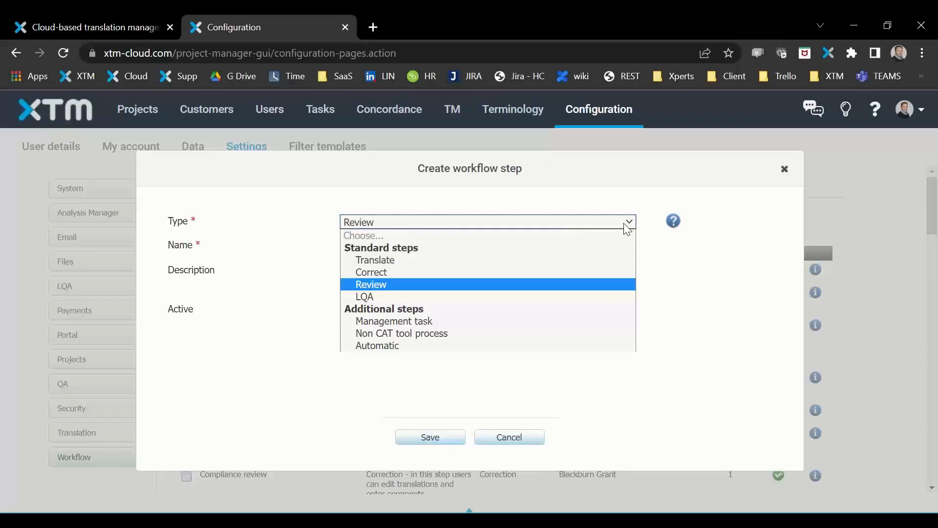
{"action": "key", "text": "Down"}
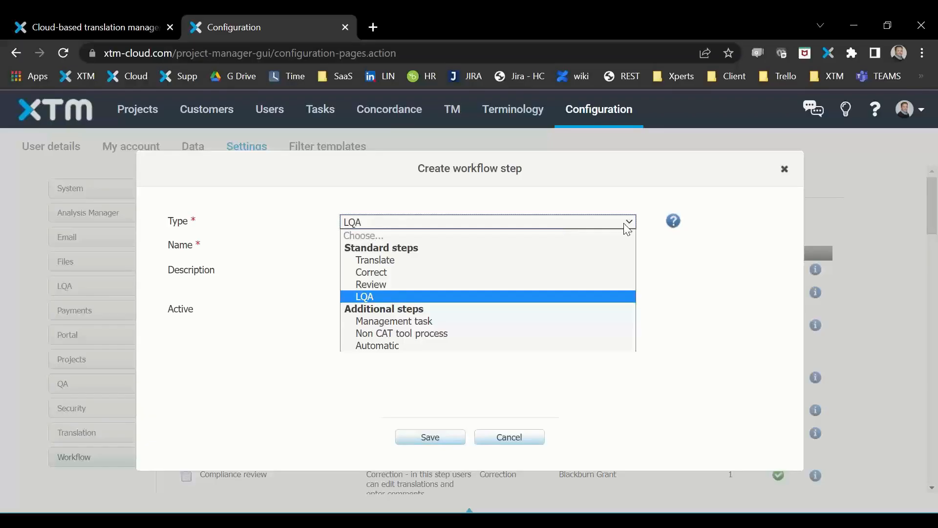
{"action": "key", "text": "Down"}
{"action": "key", "text": "Down"}
{"action": "key", "text": "Up"}
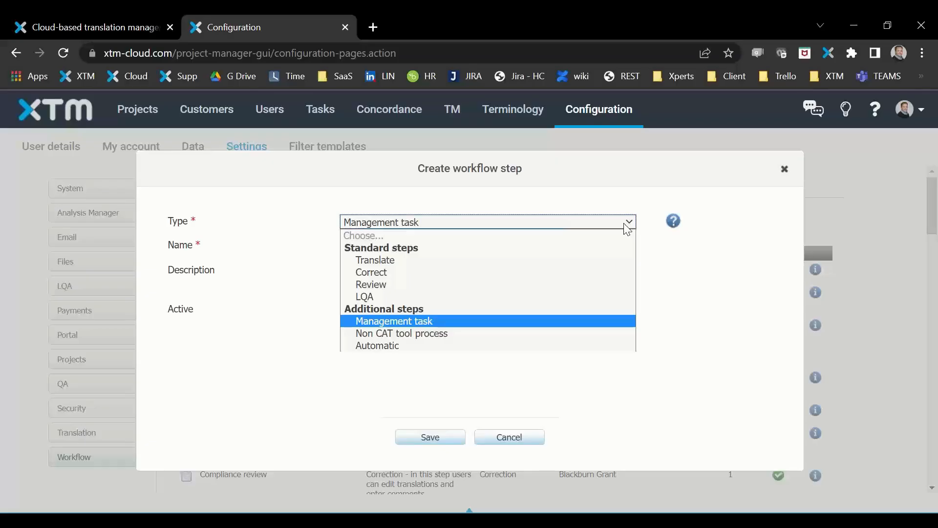
{"action": "key", "text": "Down"}
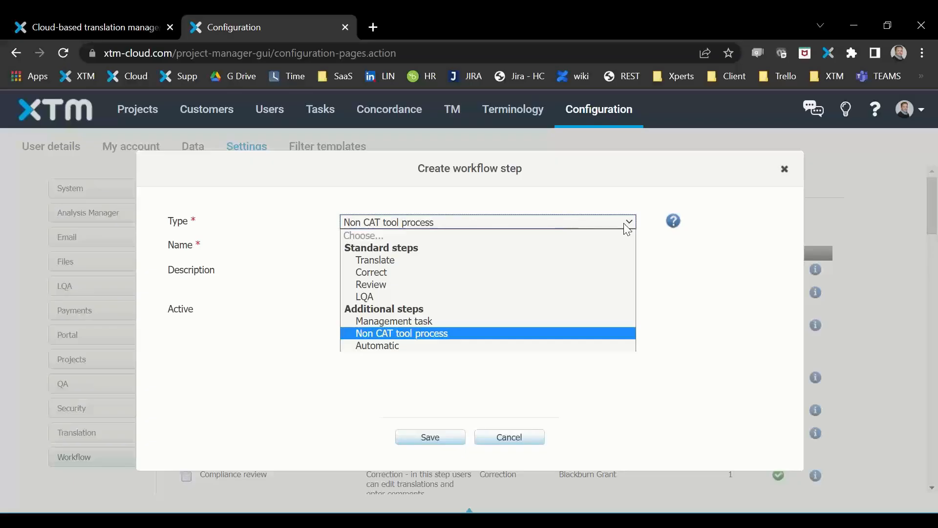
{"action": "key", "text": "Down"}
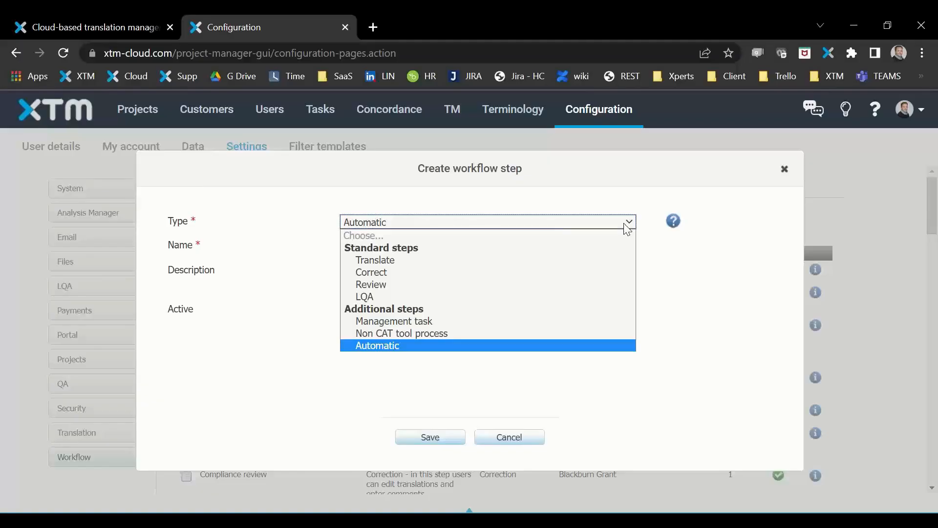
- Set the new workflow step's type to Automatic and allow it to approve the TM of selected segments
{"action": "left_click", "coordinate": [387, 347]}
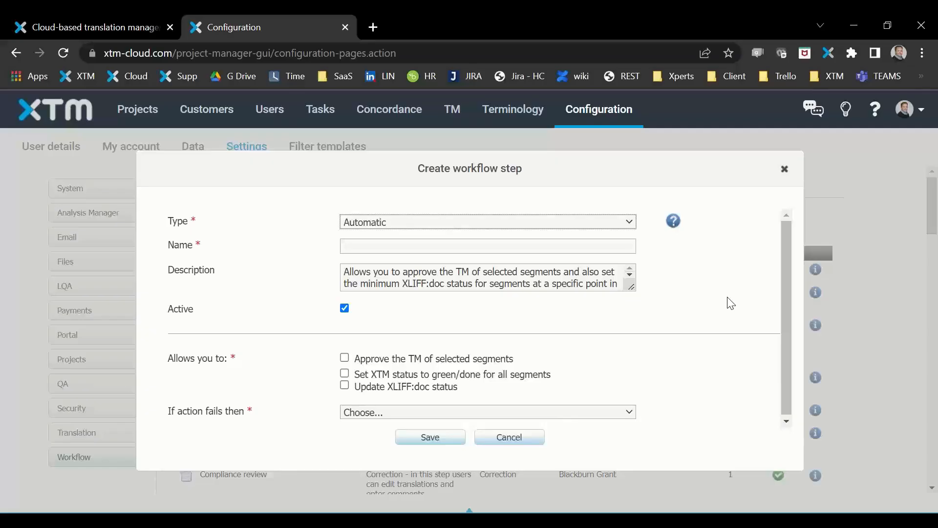
{"action": "scroll", "coordinate": [717, 307], "scroll_direction": "down", "scroll_amount": 1}
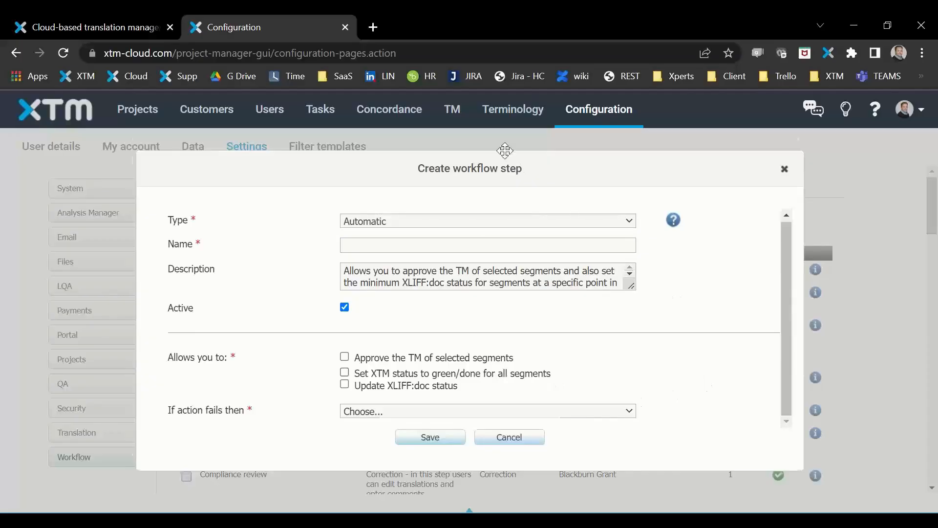
{"action": "left_click_drag", "start_coordinate": [783, 446], "coordinate": [835, 516]}
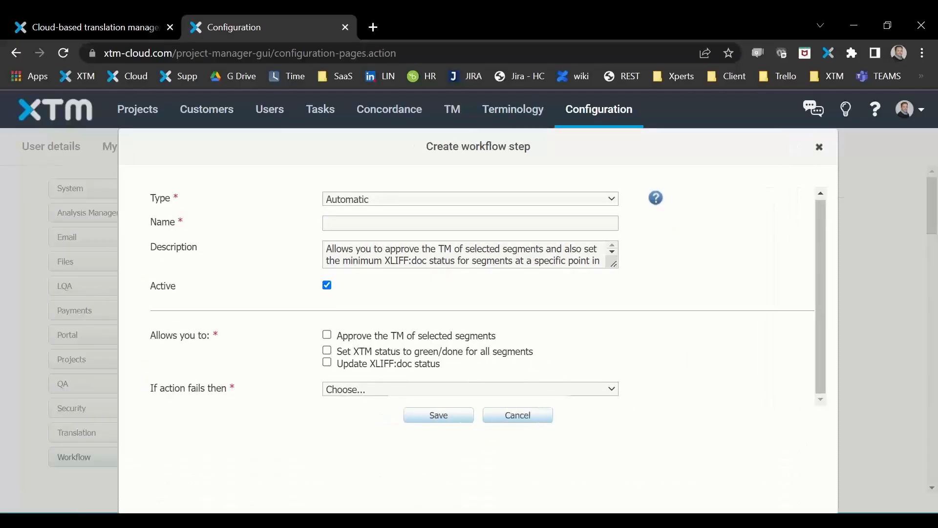
{"action": "left_click", "coordinate": [327, 335]}
{"action": "scroll", "coordinate": [650, 303], "scroll_direction": "down", "scroll_amount": 2}
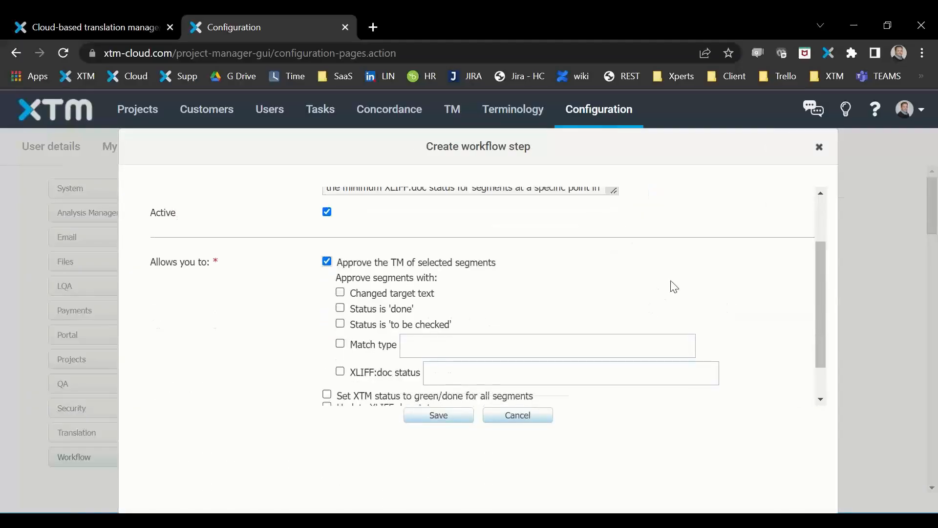
{"action": "scroll", "coordinate": [671, 285], "scroll_direction": "down", "scroll_amount": 2}
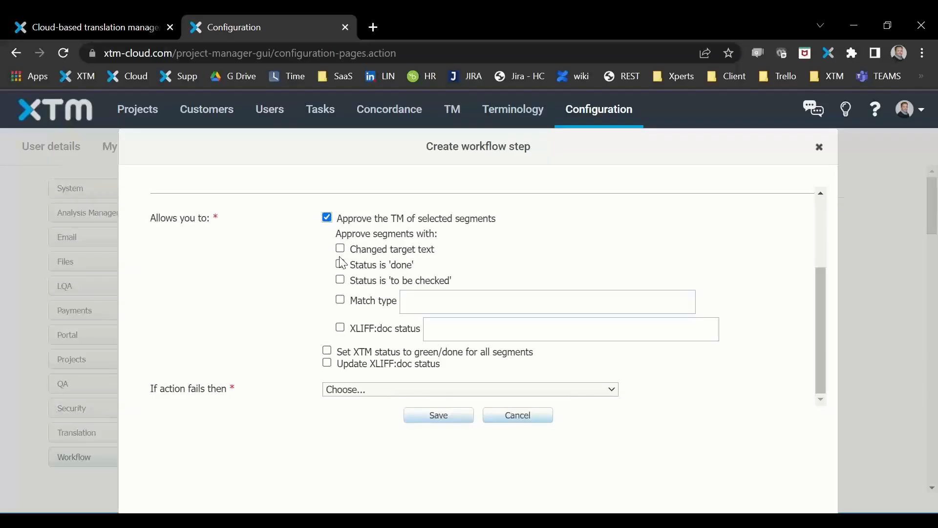
- Examine the match type, XLIFF:doc status and action failure options of the automatic step, and discard it without saving
{"action": "left_click", "coordinate": [461, 302]}
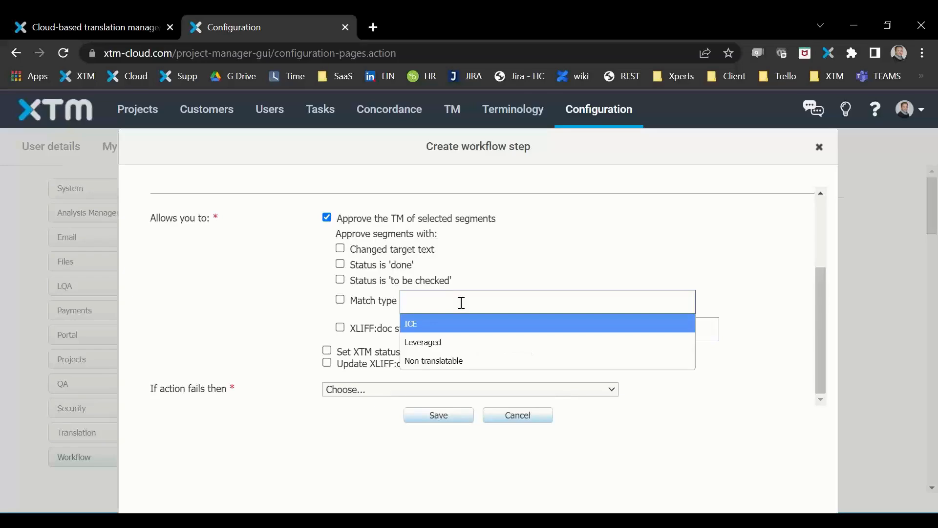
{"action": "left_click", "coordinate": [288, 300]}
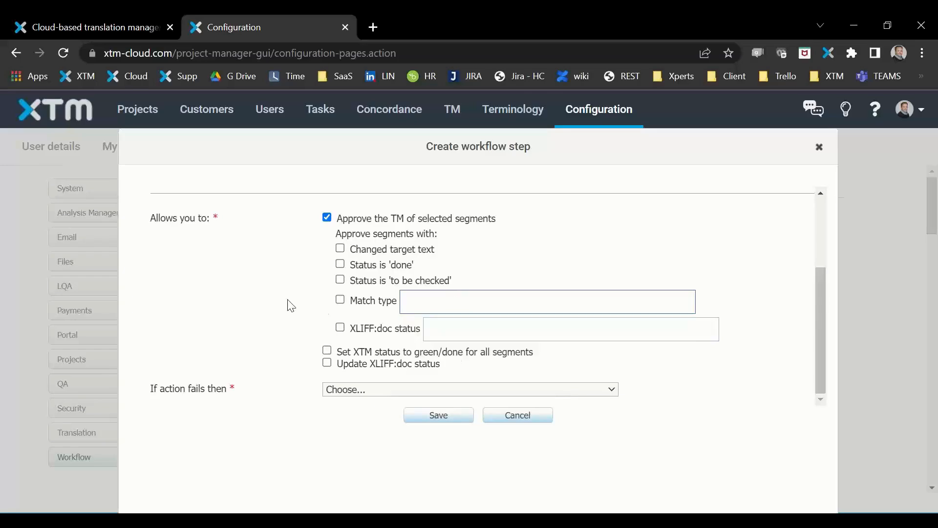
{"action": "left_click", "coordinate": [340, 328]}
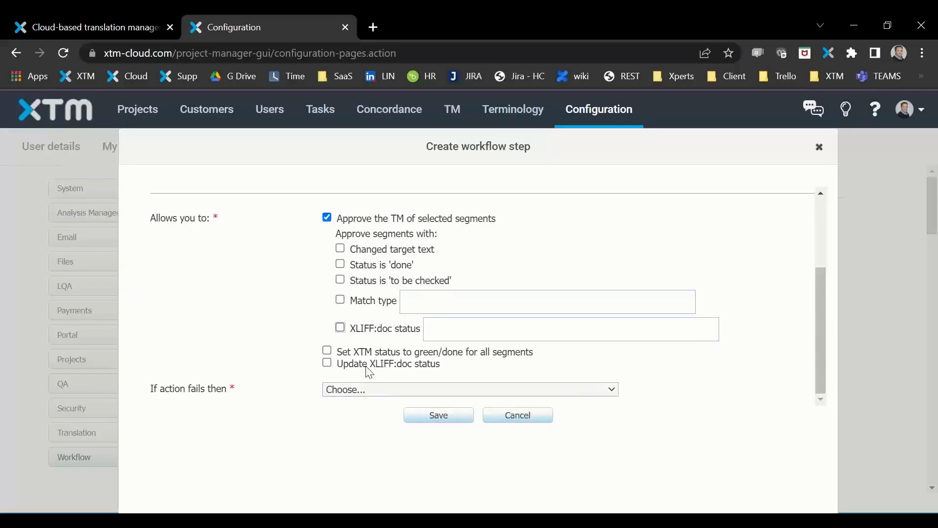
{"action": "left_click", "coordinate": [327, 363]}
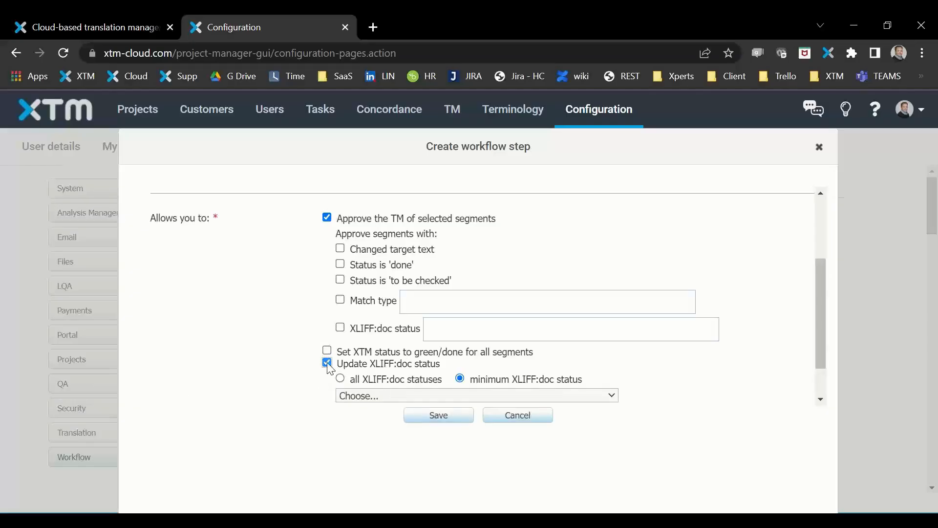
{"action": "left_click", "coordinate": [327, 363]}
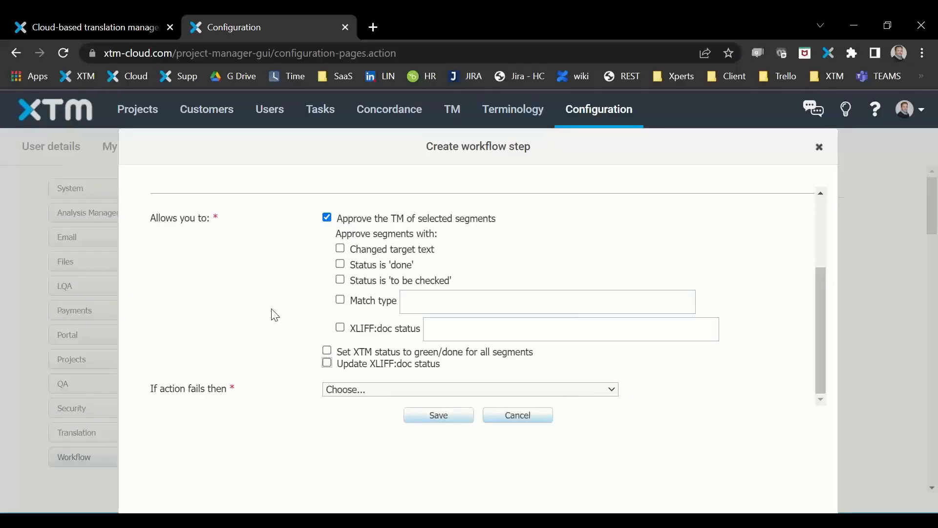
{"action": "left_click", "coordinate": [377, 389]}
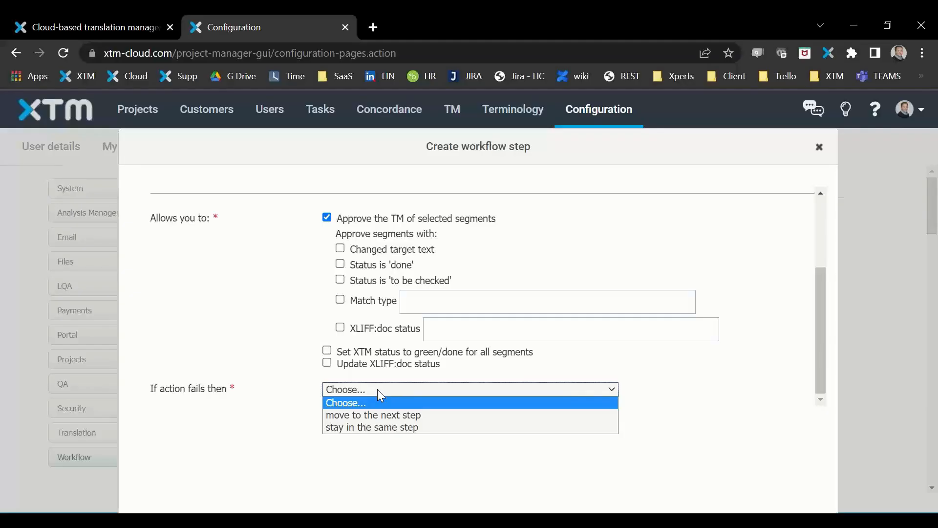
{"action": "scroll", "coordinate": [759, 360], "scroll_direction": "up", "scroll_amount": 3}
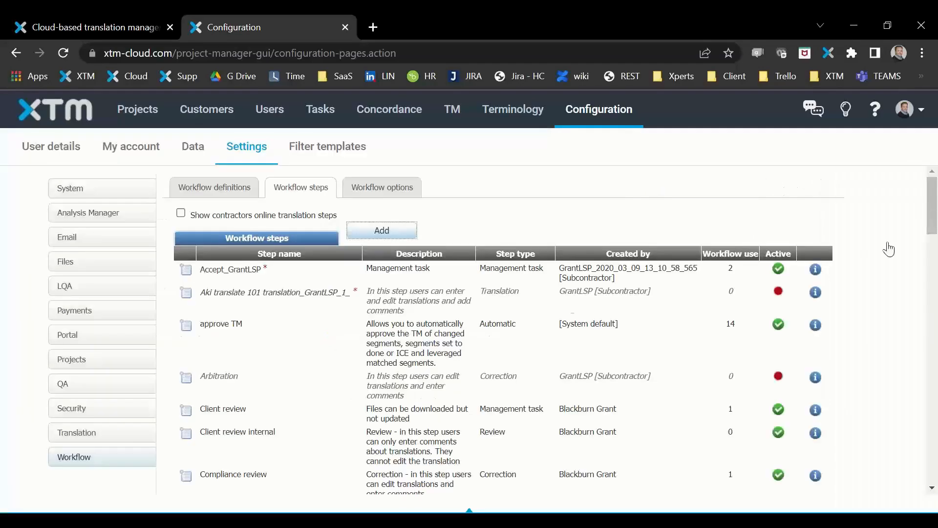
{"action": "left_click", "coordinate": [820, 147]}
- Start another new workflow step and set its type to Correct
{"action": "scroll", "coordinate": [442, 329], "scroll_direction": "down", "scroll_amount": 3}
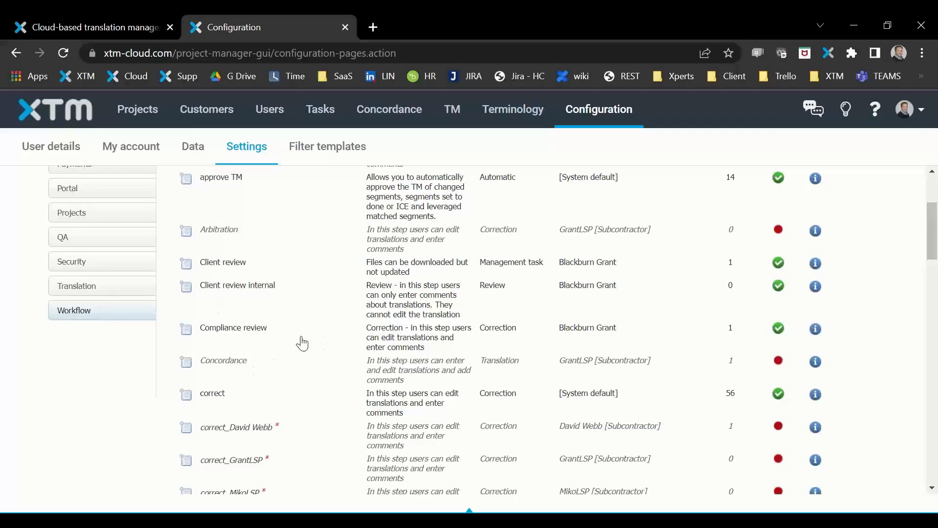
{"action": "scroll", "coordinate": [299, 344], "scroll_direction": "up", "scroll_amount": 3}
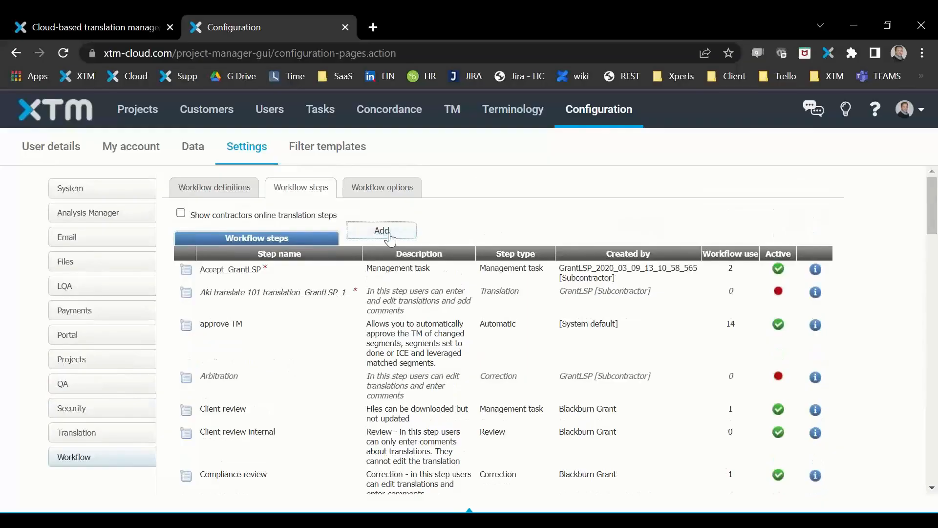
{"action": "left_click", "coordinate": [383, 231]}
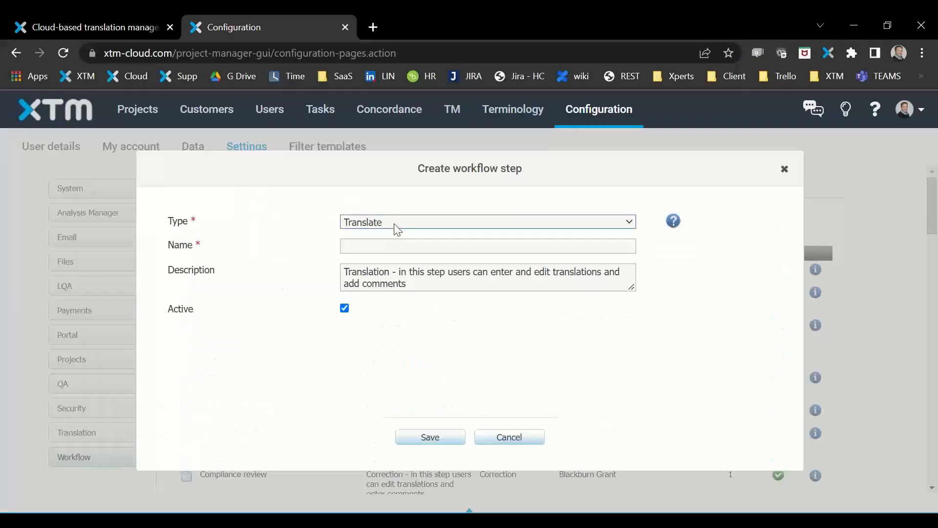
{"action": "left_click", "coordinate": [399, 225]}
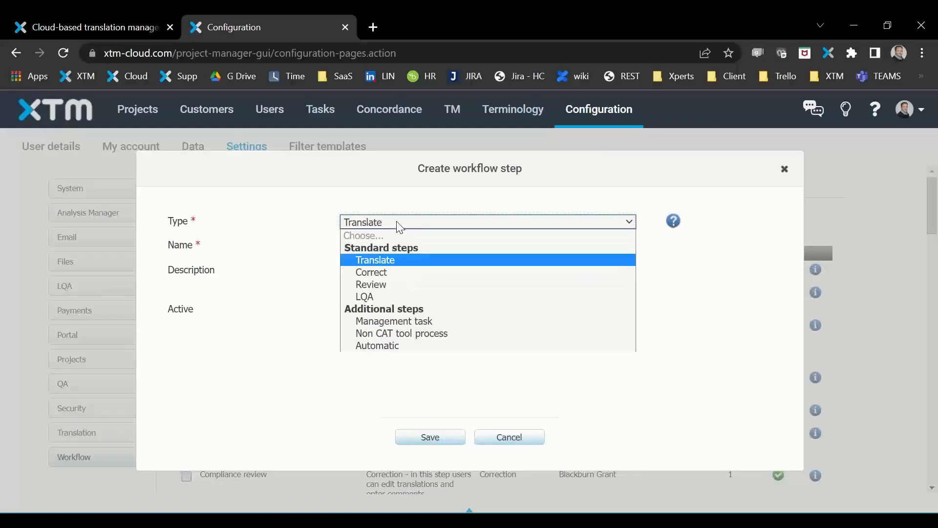
{"action": "left_click", "coordinate": [398, 274]}
- Name the new workflow step "Compliance review1234" and try to save it
{"action": "left_click", "coordinate": [384, 244]}
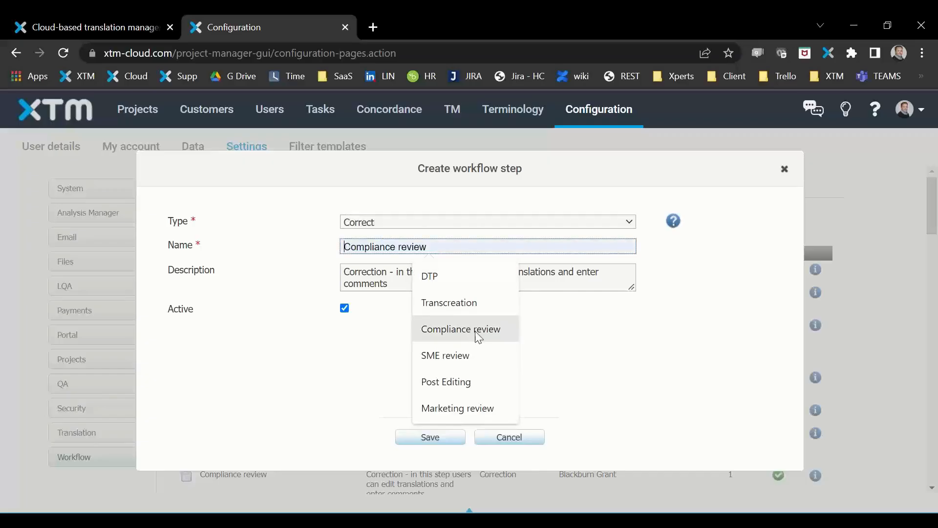
{"action": "left_click", "coordinate": [420, 332]}
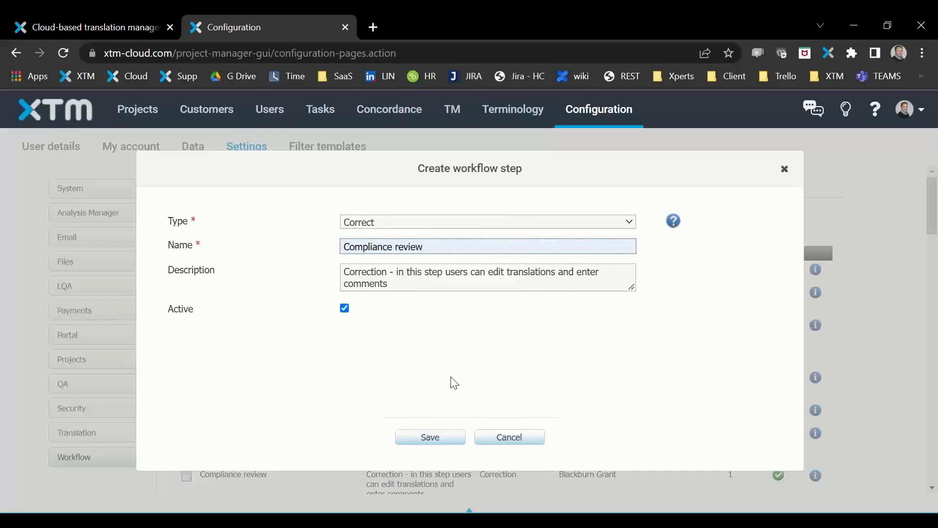
{"action": "type", "text": "1234"}
{"action": "left_click", "coordinate": [481, 379]}
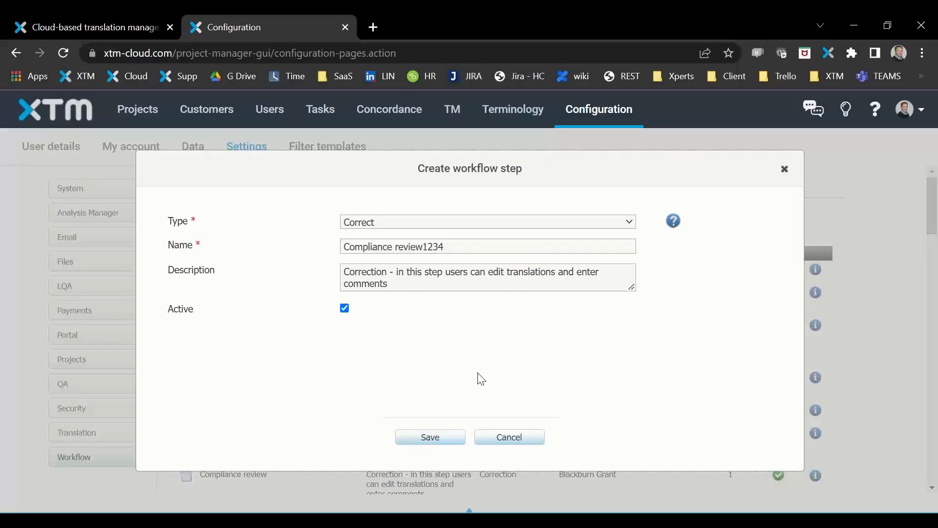
{"action": "left_click", "coordinate": [445, 438]}
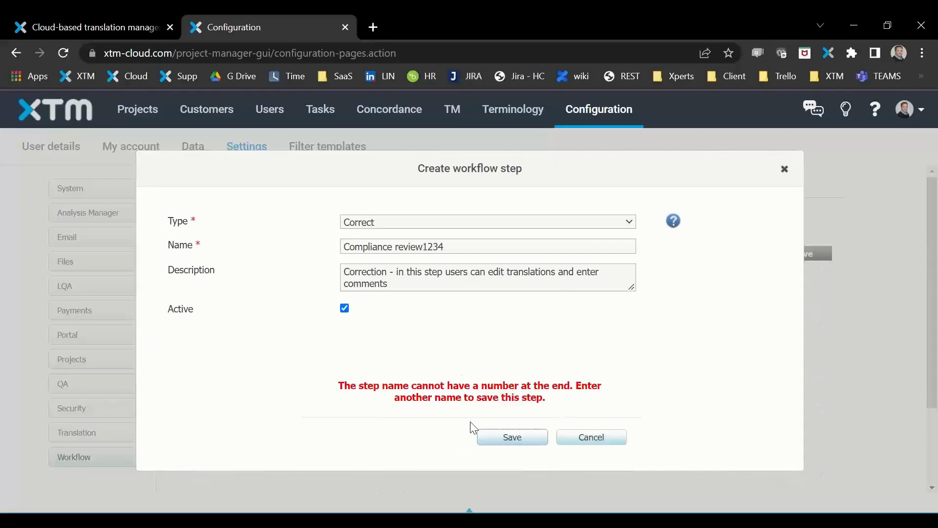
- Change the new workflow step's name to "Compliance reviewer" and save it
{"action": "left_click", "coordinate": [473, 244]}
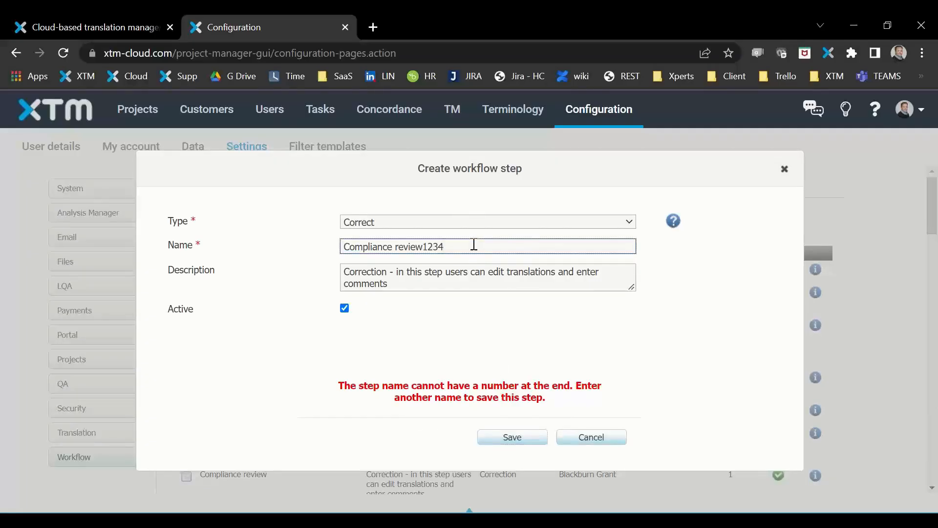
{"action": "key", "text": "BackSpace"}
{"action": "key", "text": "BackSpace"}
{"action": "key", "text": "BackSpace"}
{"action": "type", "text": "er"}
{"action": "left_click", "coordinate": [531, 439]}
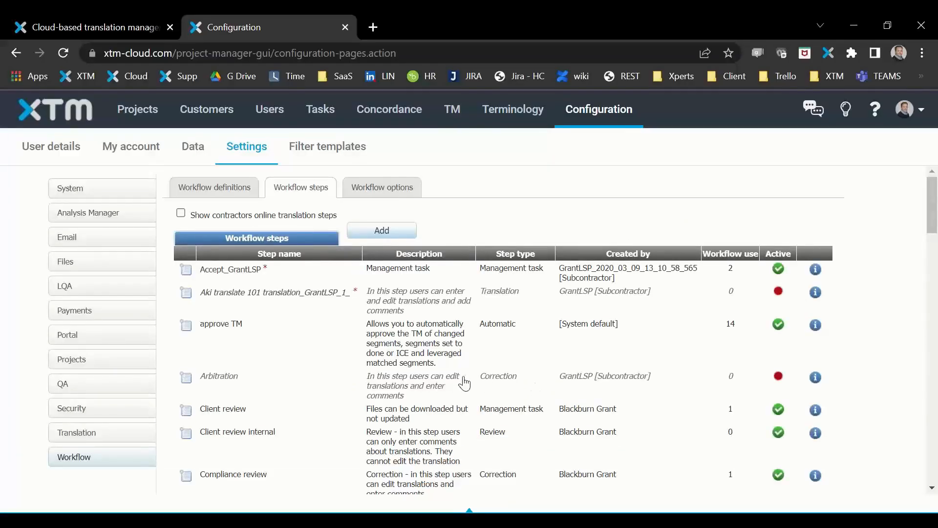
- Deactivate the Compliance reviewer workflow step in the list of workflow steps
{"action": "scroll", "coordinate": [467, 383], "scroll_direction": "down", "scroll_amount": 5}
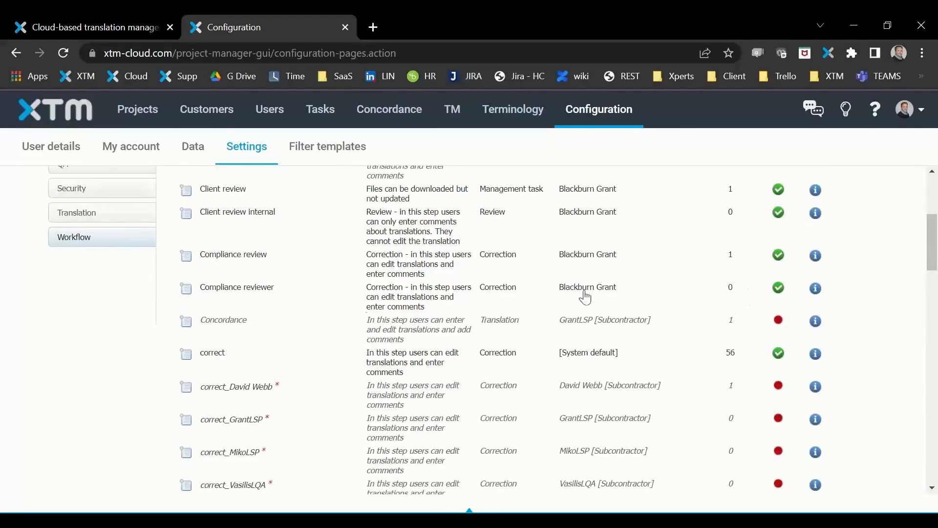
{"action": "left_click", "coordinate": [190, 292]}
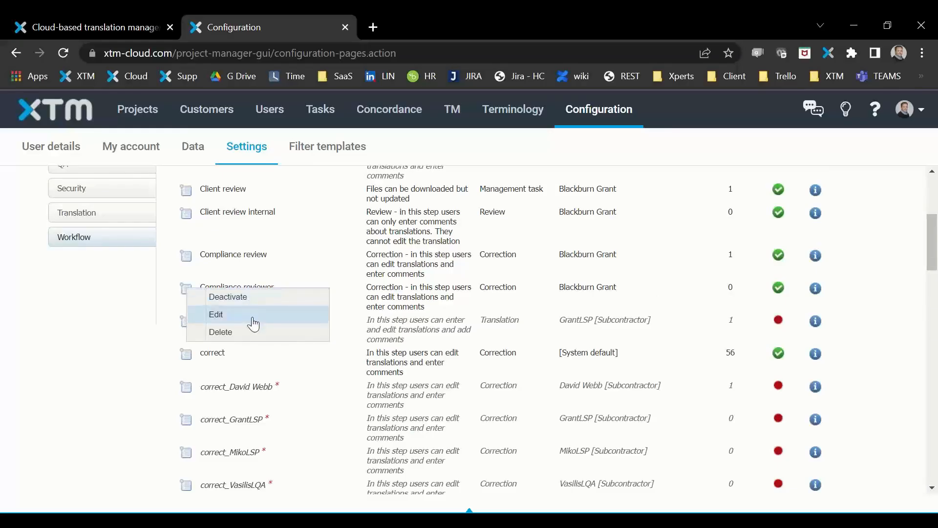
{"action": "left_click", "coordinate": [249, 299]}
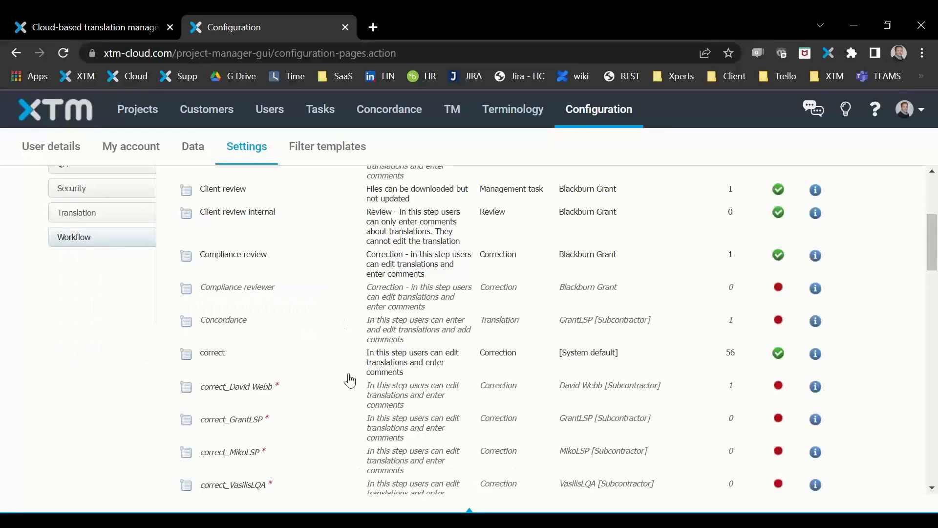
- Look over the other existing workflow steps, and open the "Labelling - CMS Workflow" definition for editing
{"action": "scroll", "coordinate": [322, 379], "scroll_direction": "down", "scroll_amount": 7}
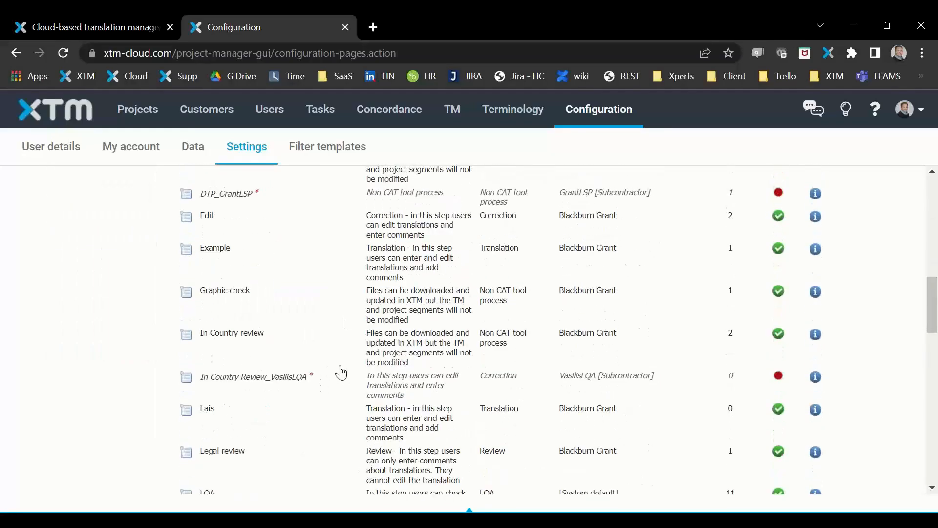
{"action": "scroll", "coordinate": [341, 372], "scroll_direction": "down", "scroll_amount": 3}
{"action": "scroll", "coordinate": [336, 384], "scroll_direction": "down", "scroll_amount": 2}
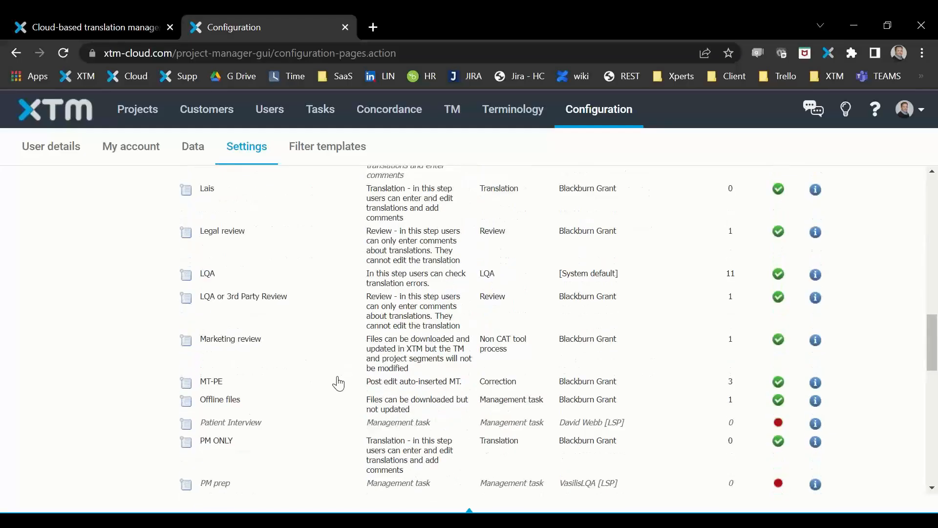
{"action": "scroll", "coordinate": [337, 384], "scroll_direction": "down", "scroll_amount": 2}
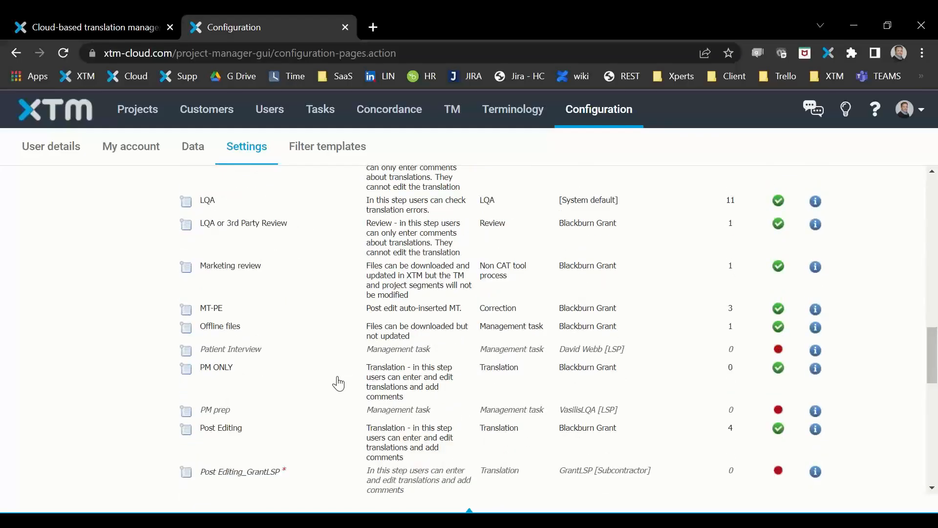
{"action": "scroll", "coordinate": [337, 385], "scroll_direction": "up", "scroll_amount": 15}
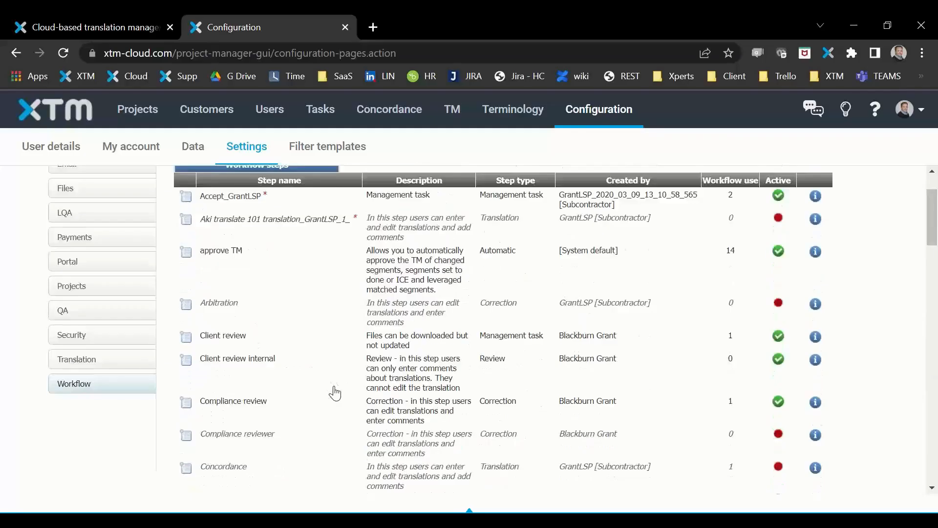
{"action": "left_click", "coordinate": [221, 194]}
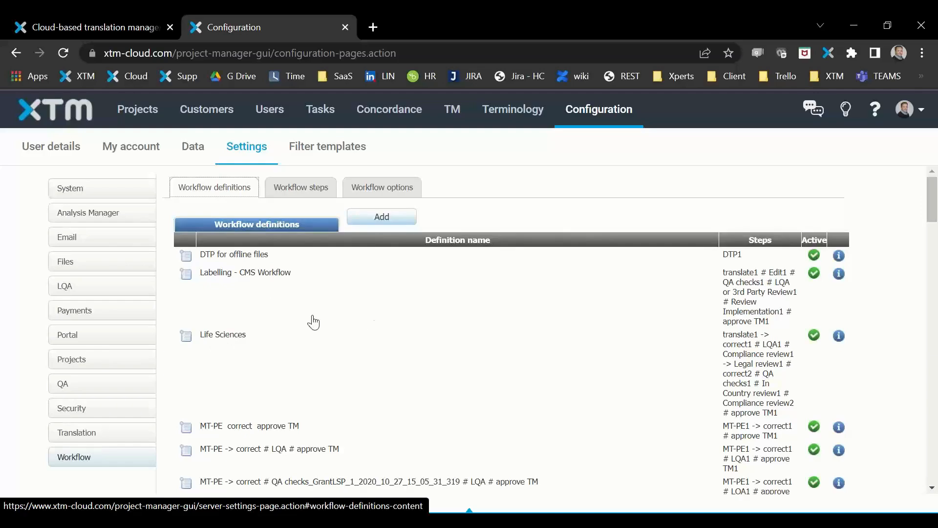
{"action": "left_click", "coordinate": [223, 276]}
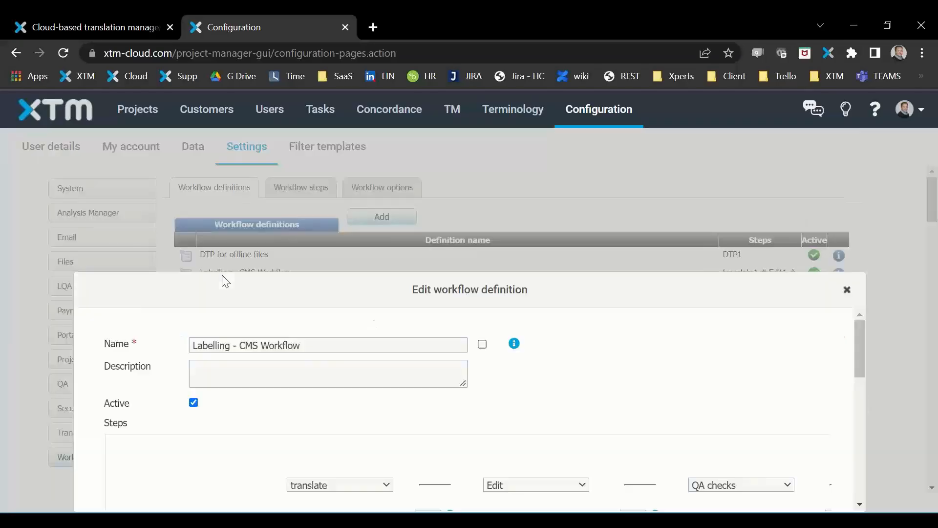
- Reposition and enlarge the workflow definition dialog so that it spans the full page width
{"action": "left_click_drag", "start_coordinate": [428, 275], "coordinate": [413, 109]}
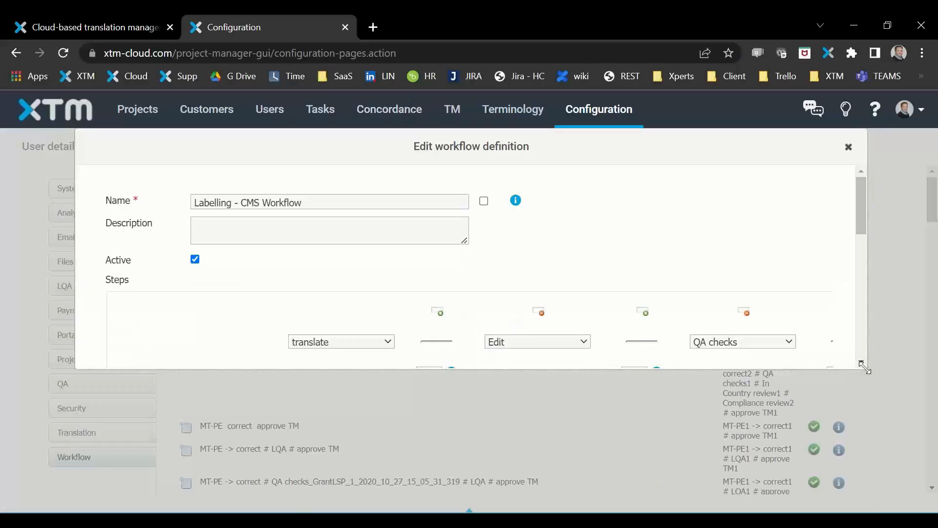
{"action": "left_click_drag", "start_coordinate": [861, 364], "coordinate": [931, 508]}
{"action": "left_click_drag", "start_coordinate": [578, 157], "coordinate": [446, 126]}
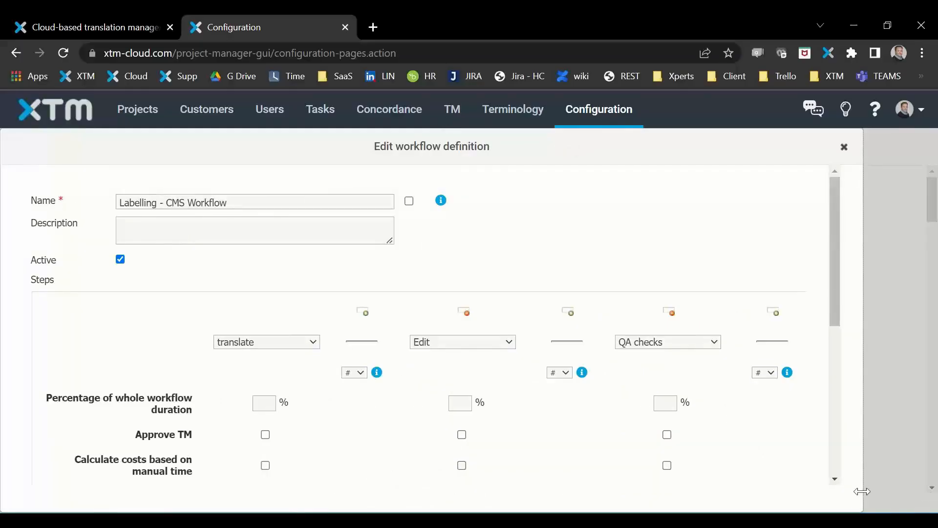
{"action": "left_click_drag", "start_coordinate": [864, 491], "coordinate": [932, 491]}
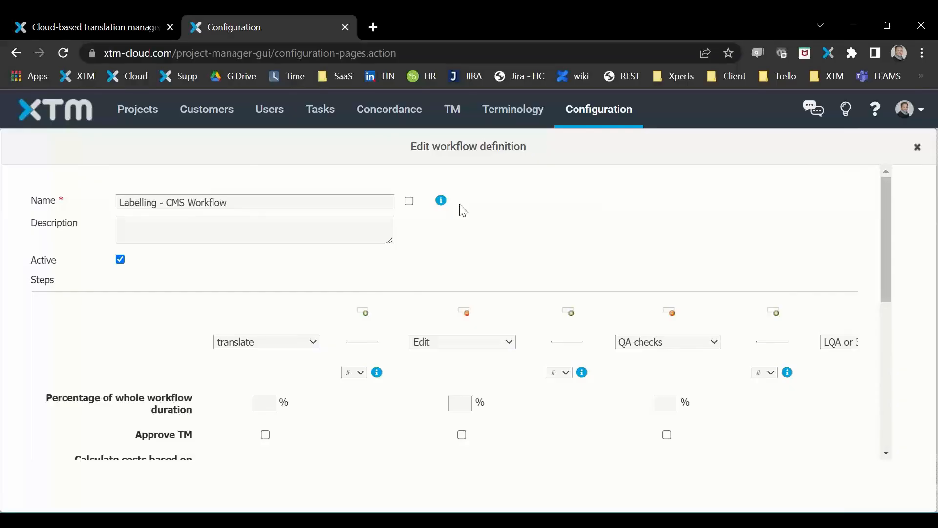
- Examine the definition's description field, the sequence of steps from translate to approve TM, and the options available for each step
{"action": "left_click", "coordinate": [162, 232]}
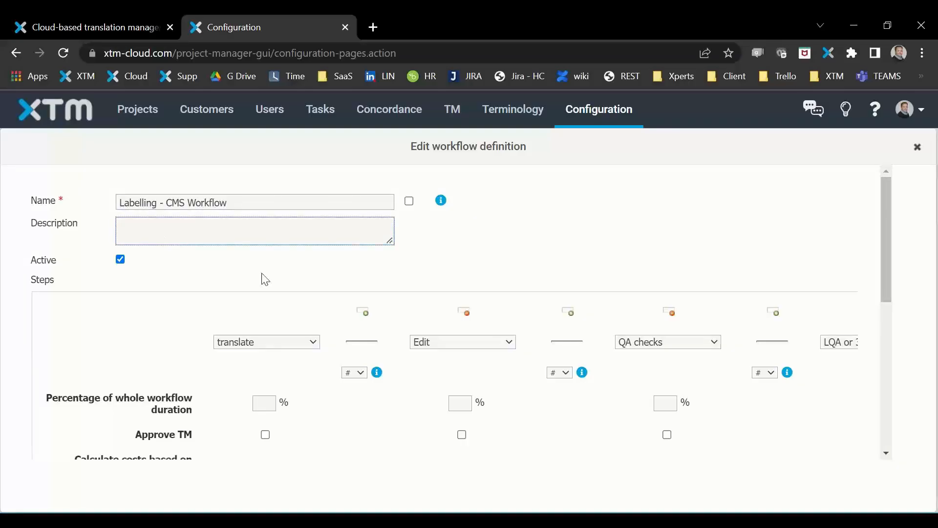
{"action": "scroll", "coordinate": [258, 308], "scroll_direction": "down", "scroll_amount": 2}
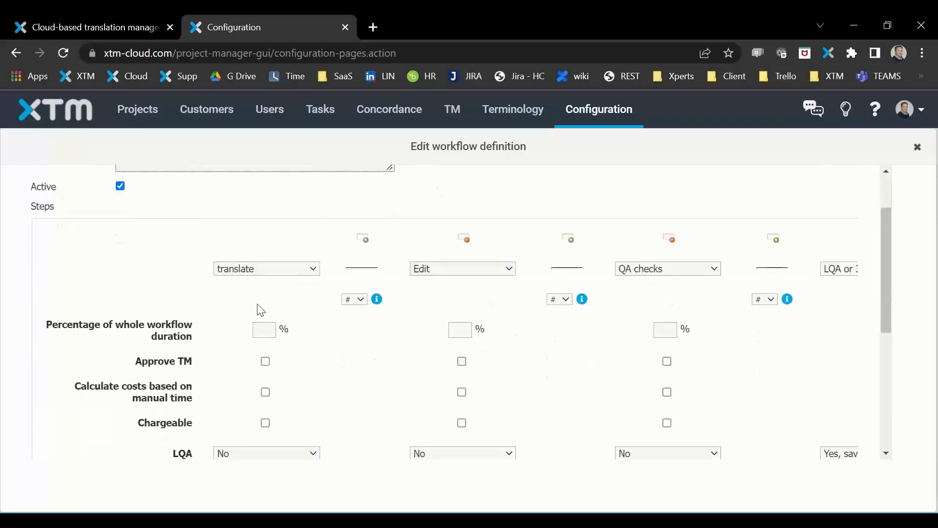
{"action": "scroll", "coordinate": [268, 278], "scroll_direction": "down", "scroll_amount": 2}
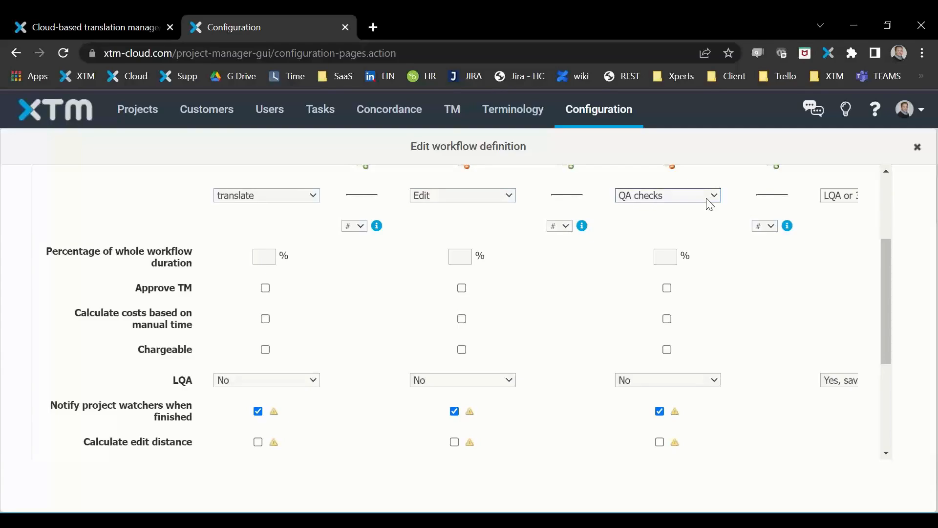
{"action": "scroll", "coordinate": [691, 440], "scroll_direction": "down", "scroll_amount": 2}
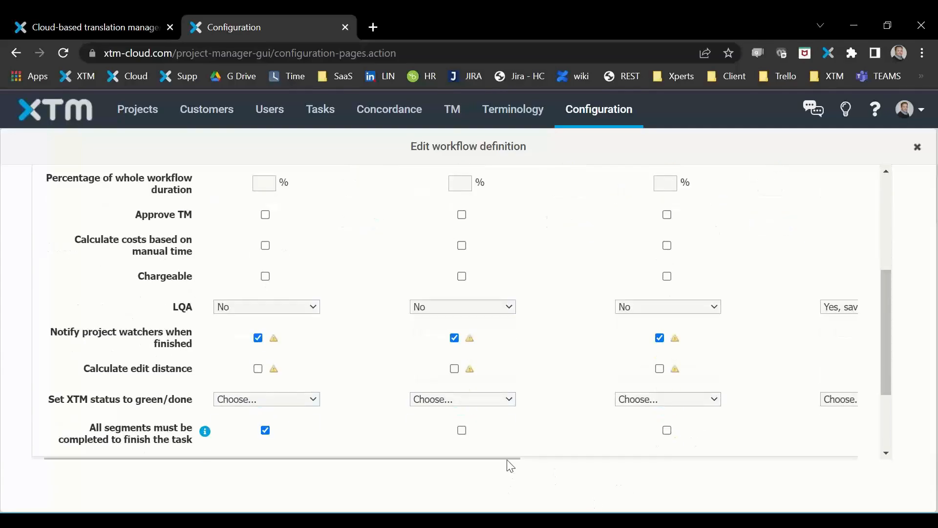
{"action": "left_click_drag", "start_coordinate": [512, 456], "coordinate": [603, 473]}
{"action": "scroll", "coordinate": [601, 394], "scroll_direction": "up", "scroll_amount": 3}
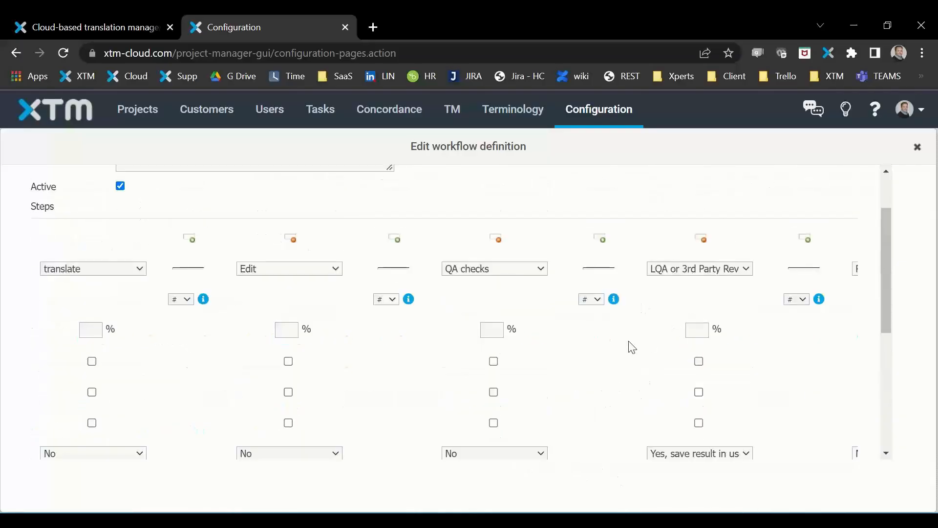
{"action": "scroll", "coordinate": [632, 347], "scroll_direction": "down", "scroll_amount": 1}
{"action": "scroll", "coordinate": [611, 412], "scroll_direction": "down", "scroll_amount": 3}
{"action": "left_click_drag", "start_coordinate": [614, 461], "coordinate": [779, 484]}
{"action": "scroll", "coordinate": [723, 371], "scroll_direction": "up", "scroll_amount": 3}
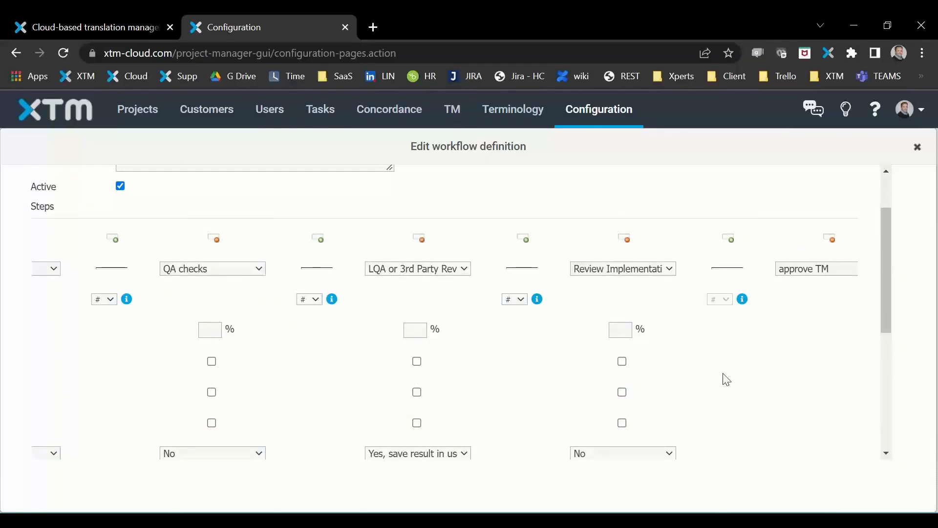
{"action": "scroll", "coordinate": [724, 379], "scroll_direction": "up", "scroll_amount": 2}
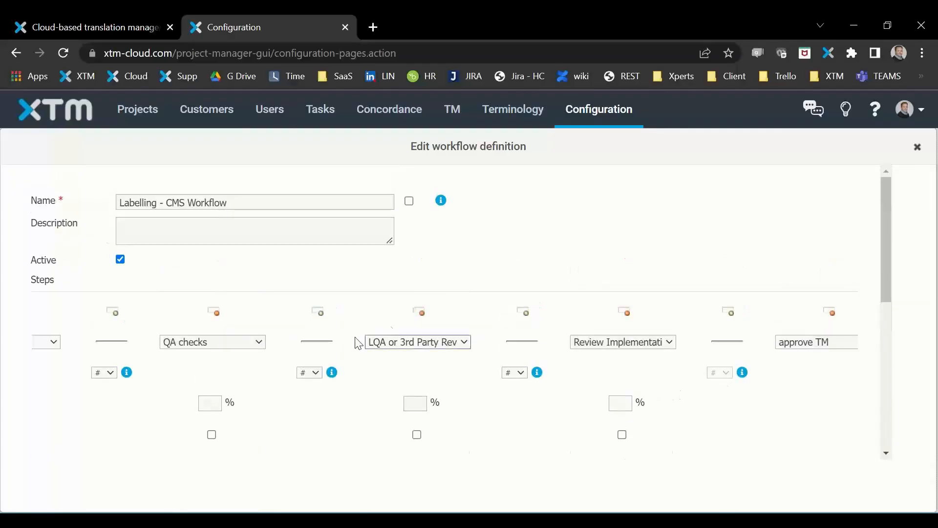
{"action": "scroll", "coordinate": [518, 462], "scroll_direction": "down", "scroll_amount": 5}
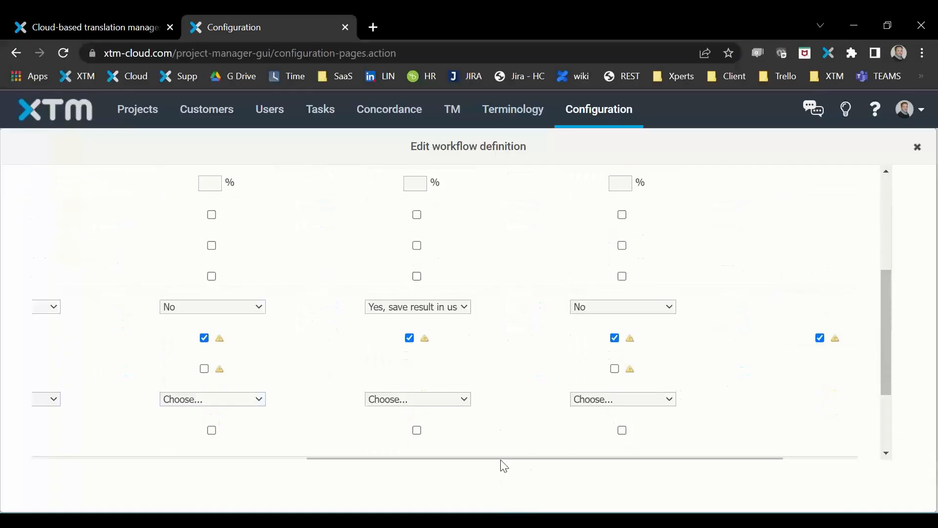
{"action": "scroll", "coordinate": [374, 471], "scroll_direction": "down", "scroll_amount": 2}
{"action": "left_click_drag", "start_coordinate": [377, 341], "coordinate": [114, 342]}
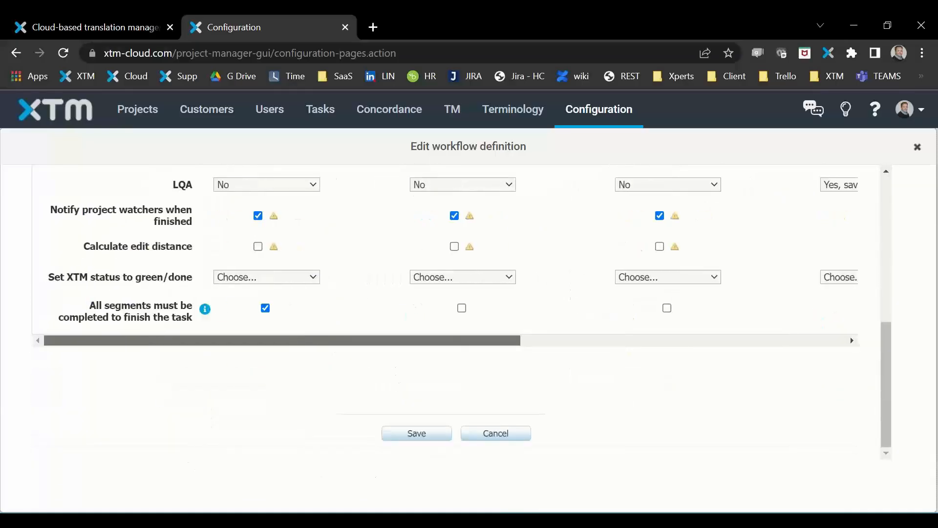
{"action": "scroll", "coordinate": [391, 304], "scroll_direction": "up", "scroll_amount": 5}
{"action": "scroll", "coordinate": [391, 304], "scroll_direction": "up", "scroll_amount": 2}
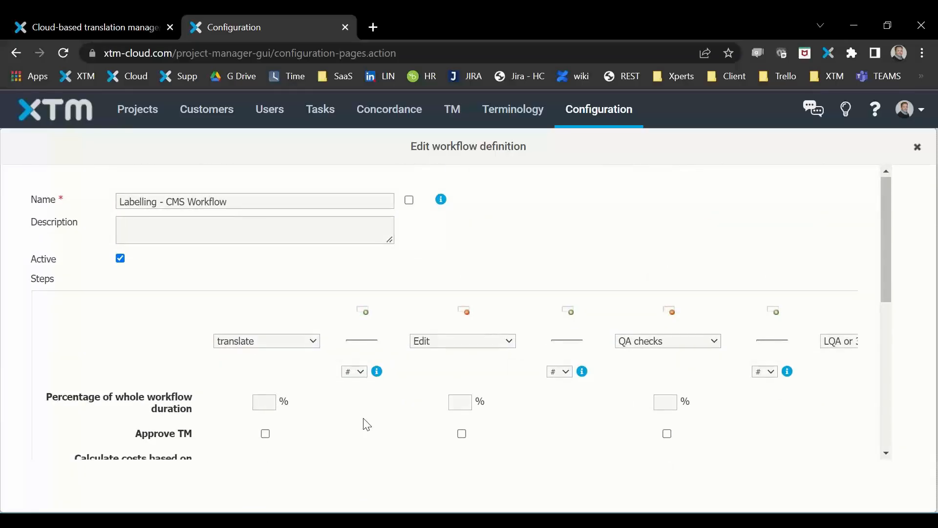
- Insert an extra step between translate and Edit in the workflow definition, and remove it again
{"action": "scroll", "coordinate": [366, 421], "scroll_direction": "down", "scroll_amount": 2}
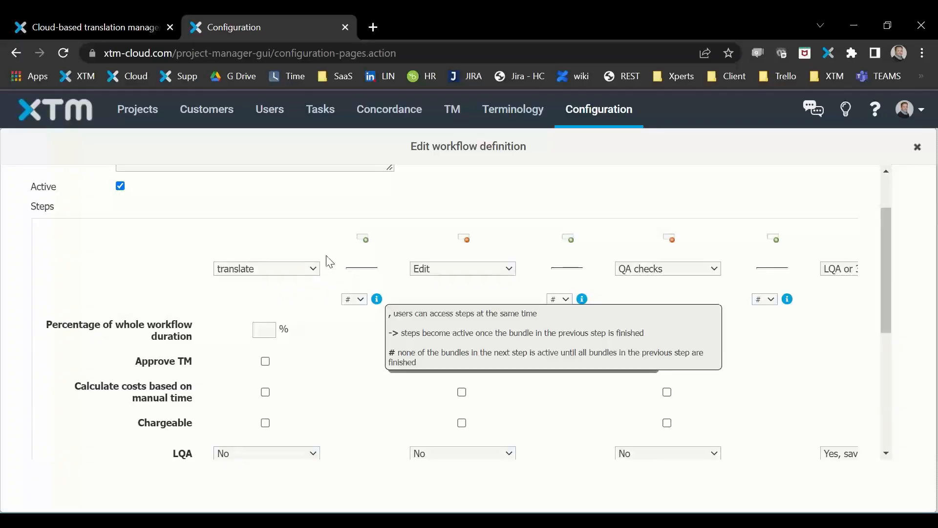
{"action": "left_click", "coordinate": [366, 240]}
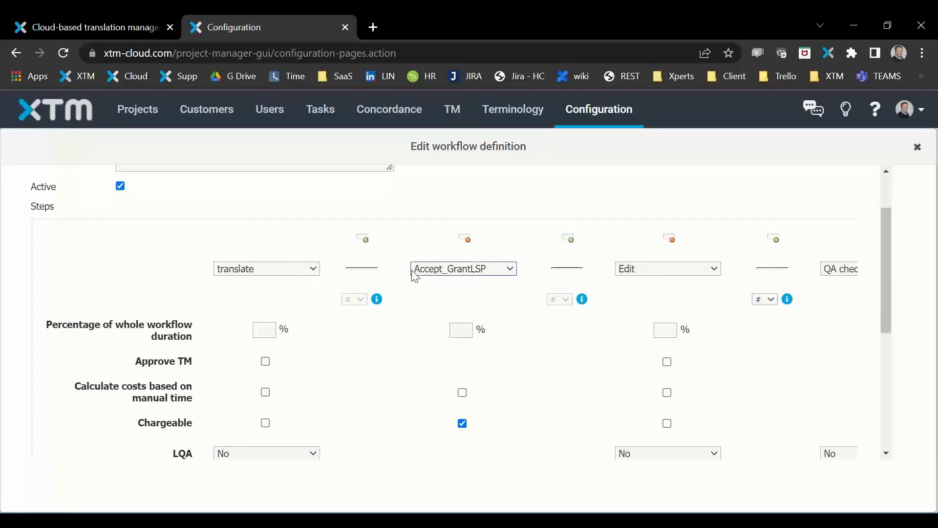
{"action": "left_click", "coordinate": [467, 240]}
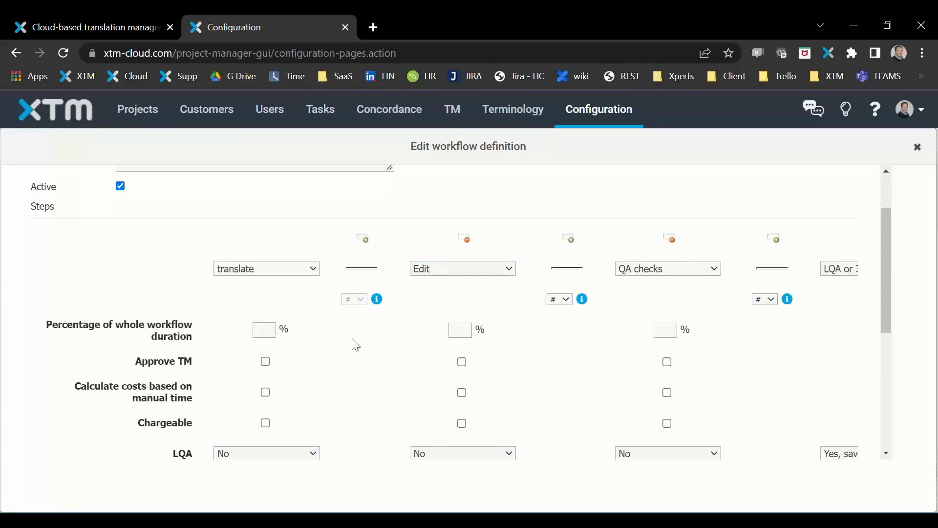
- Set the percentage of whole workflow duration to 25% for translate, 15% for Edit and 15% for QA checks
{"action": "scroll", "coordinate": [348, 335], "scroll_direction": "down", "scroll_amount": 2}
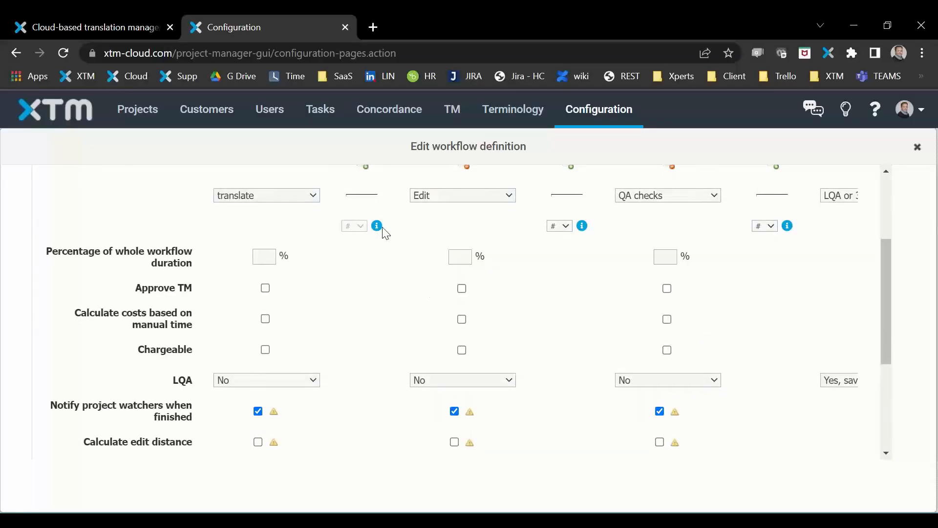
{"action": "mouse_move", "coordinate": [378, 231]}
{"action": "left_click", "coordinate": [263, 256]}
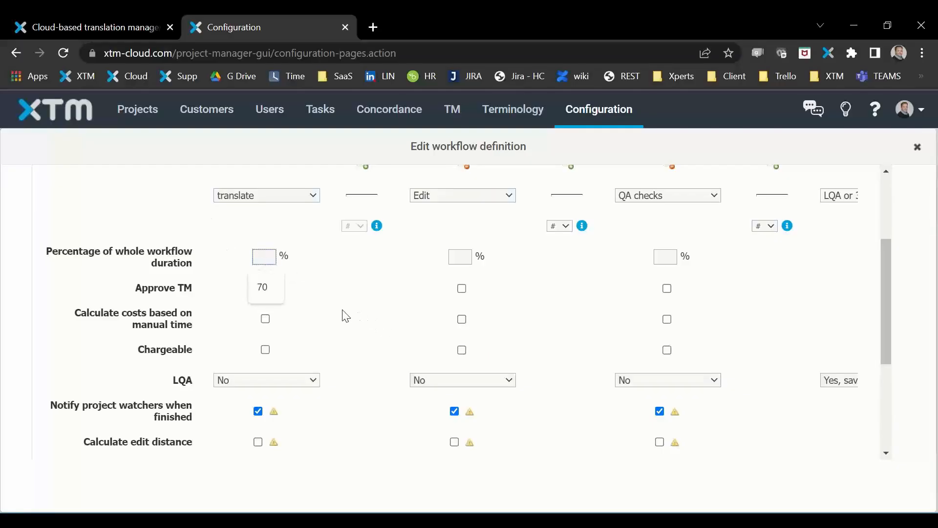
{"action": "type", "text": "25"}
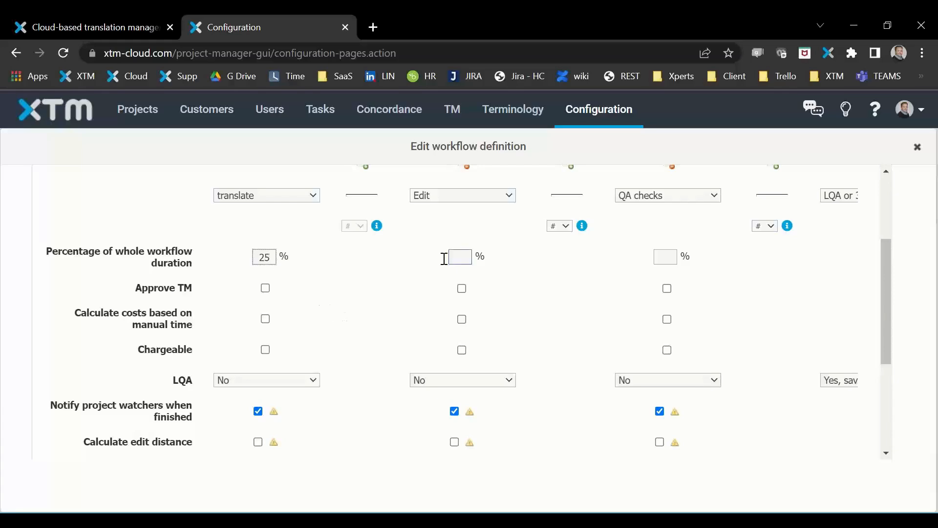
{"action": "left_click", "coordinate": [459, 256]}
{"action": "type", "text": "15"}
{"action": "left_click", "coordinate": [667, 256]}
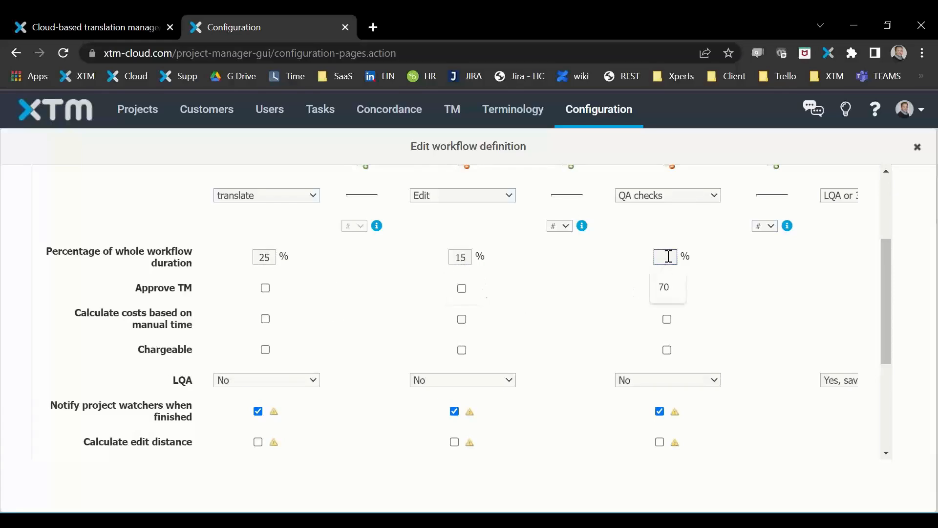
{"action": "type", "text": "15"}
- Check the total percentage of time allocated for steps and the duration fields of the remaining steps through approve TM
{"action": "left_click_drag", "start_coordinate": [136, 292], "coordinate": [200, 314]}
{"action": "left_click", "coordinate": [404, 336]}
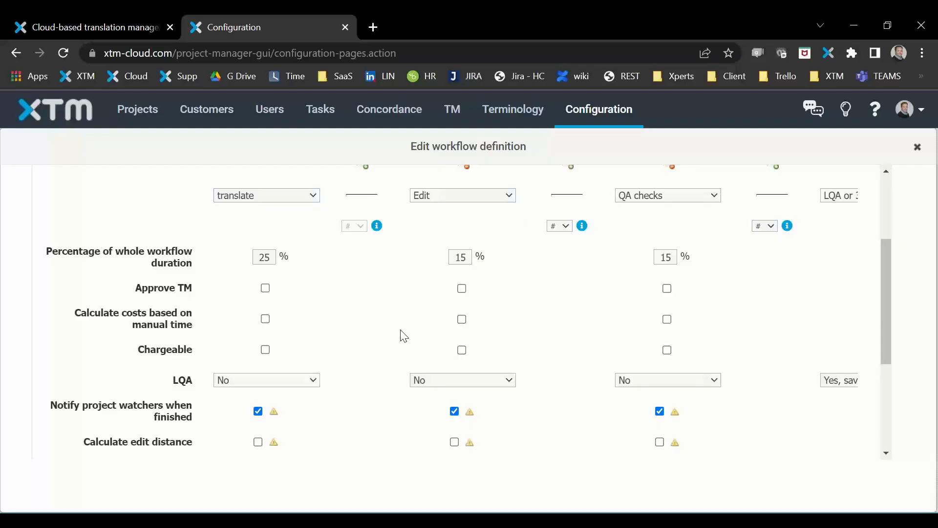
{"action": "scroll", "coordinate": [401, 337], "scroll_direction": "down", "scroll_amount": 4}
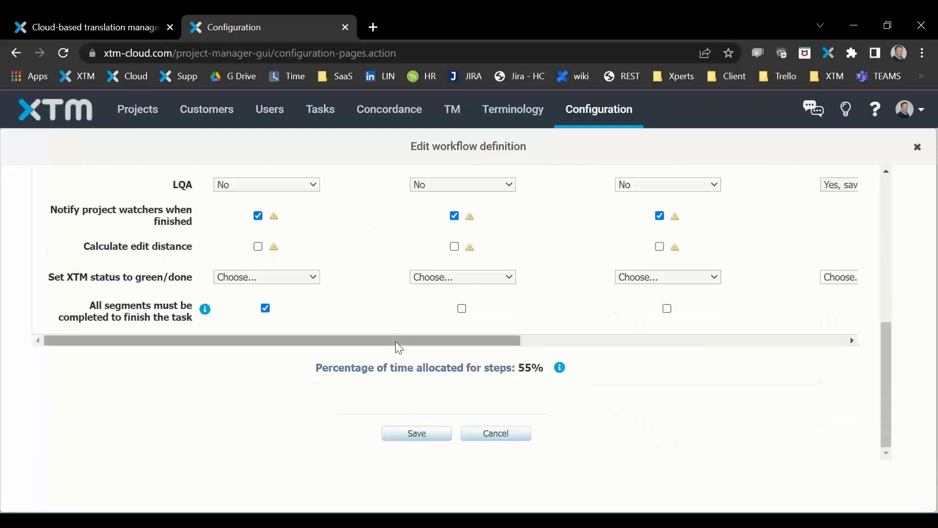
{"action": "left_click_drag", "start_coordinate": [398, 341], "coordinate": [827, 389]}
{"action": "scroll", "coordinate": [735, 388], "scroll_direction": "up", "scroll_amount": 6}
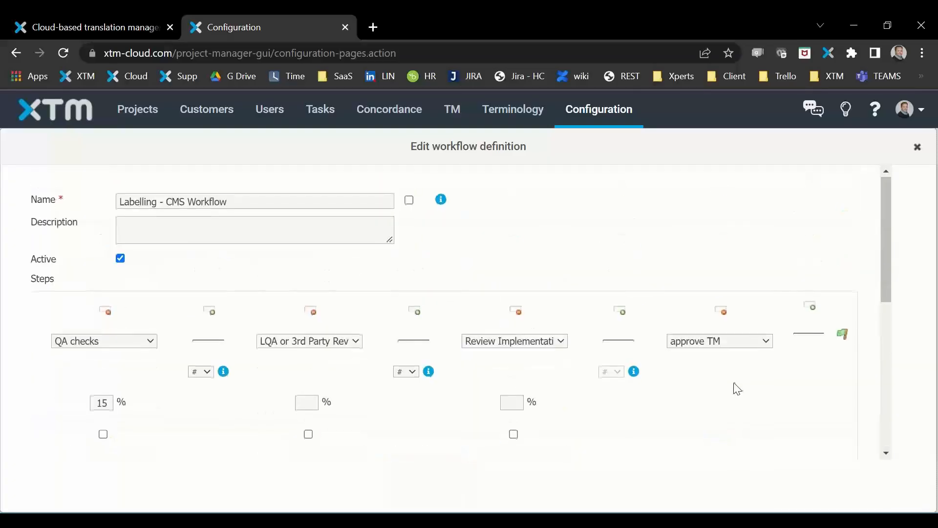
{"action": "scroll", "coordinate": [698, 268], "scroll_direction": "down", "scroll_amount": 2}
{"action": "scroll", "coordinate": [714, 293], "scroll_direction": "down", "scroll_amount": 4}
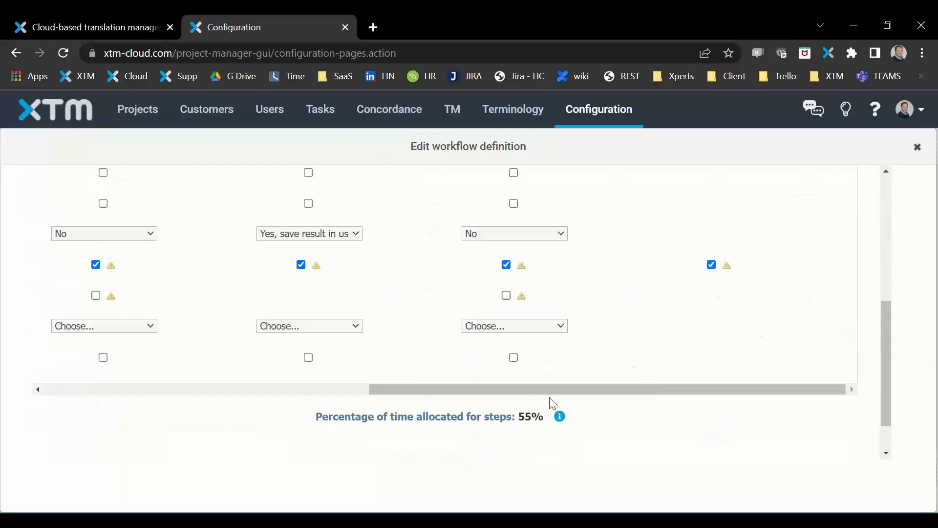
- Turn on Calculate costs based on manual time and then Chargeable for the translate step, switching each one off again
{"action": "left_click_drag", "start_coordinate": [494, 391], "coordinate": [169, 389]}
{"action": "scroll", "coordinate": [301, 345], "scroll_direction": "up", "scroll_amount": 4}
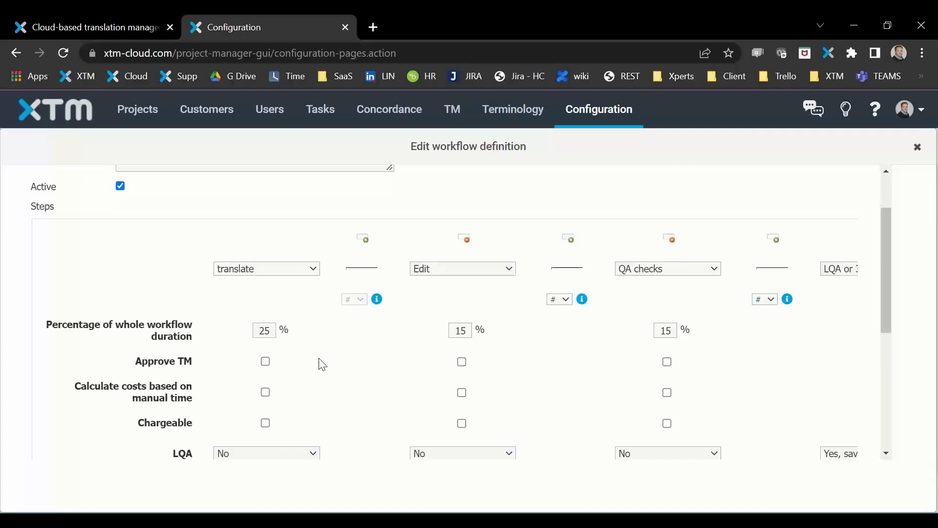
{"action": "scroll", "coordinate": [314, 363], "scroll_direction": "down", "scroll_amount": 1}
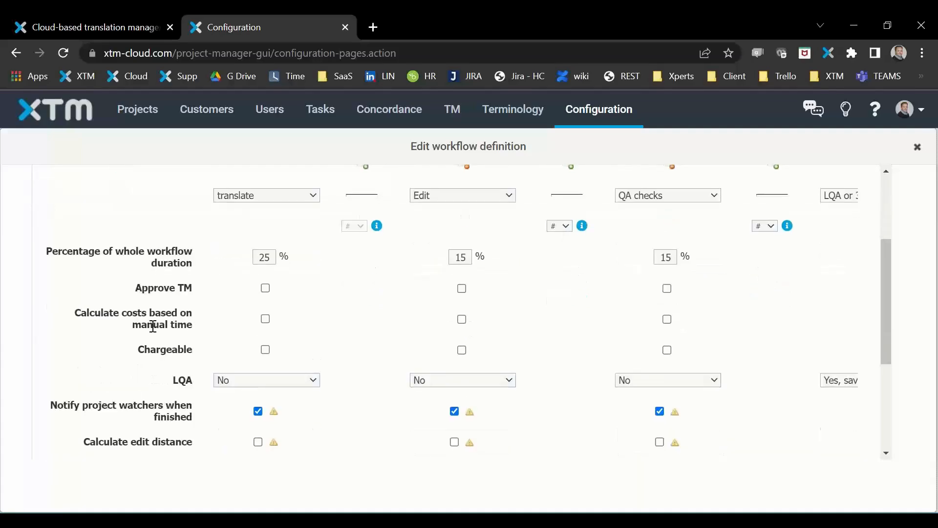
{"action": "left_click_drag", "start_coordinate": [202, 325], "coordinate": [89, 306]}
{"action": "left_click", "coordinate": [143, 386]}
{"action": "left_click", "coordinate": [265, 320]}
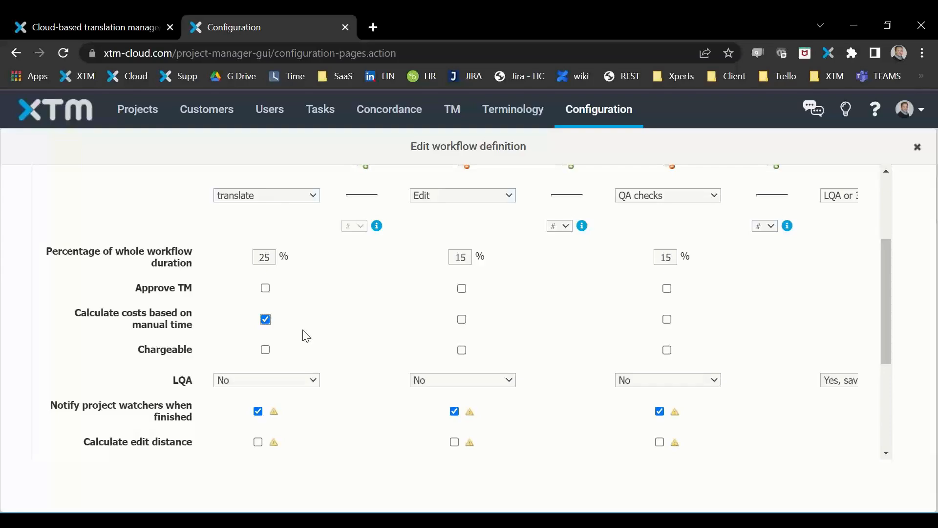
{"action": "left_click", "coordinate": [265, 319]}
{"action": "left_click", "coordinate": [265, 349]}
{"action": "left_click", "coordinate": [265, 350]}
- Examine the settings across the workflow steps and the LQA options available for the LQA or 3rd Party Review step
{"action": "scroll", "coordinate": [389, 473], "scroll_direction": "down", "scroll_amount": 3}
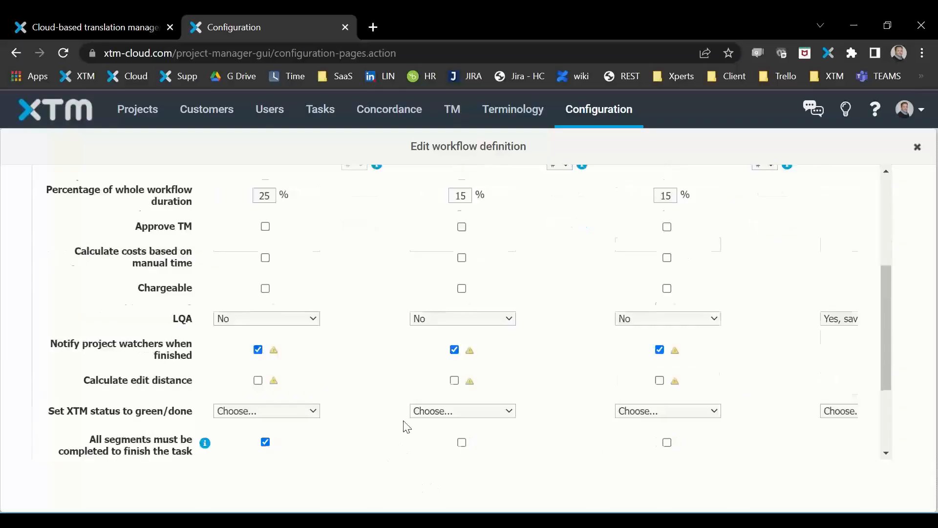
{"action": "scroll", "coordinate": [405, 426], "scroll_direction": "up", "scroll_amount": 3}
{"action": "scroll", "coordinate": [420, 426], "scroll_direction": "down", "scroll_amount": 3}
{"action": "scroll", "coordinate": [420, 425], "scroll_direction": "right", "scroll_amount": 1}
{"action": "scroll", "coordinate": [576, 377], "scroll_direction": "right", "scroll_amount": 3}
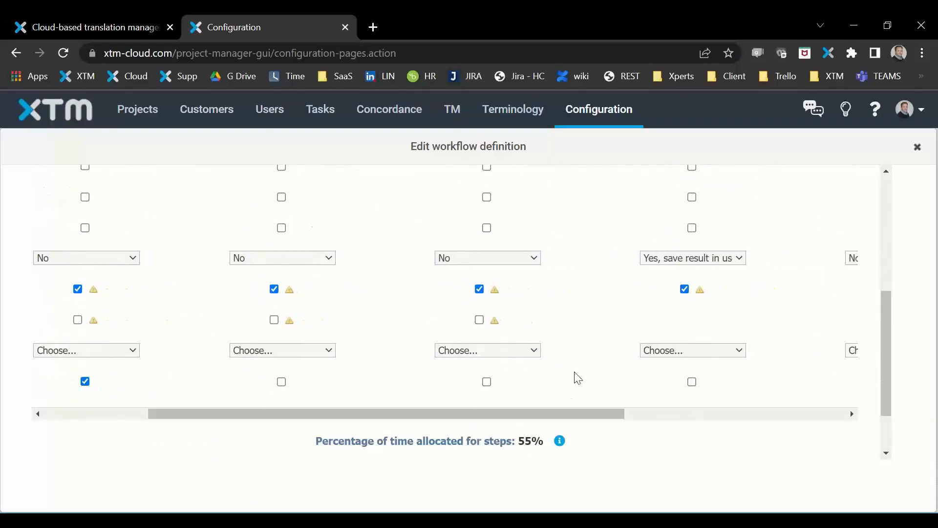
{"action": "scroll", "coordinate": [588, 360], "scroll_direction": "up", "scroll_amount": 3}
{"action": "scroll", "coordinate": [609, 465], "scroll_direction": "down", "scroll_amount": 1}
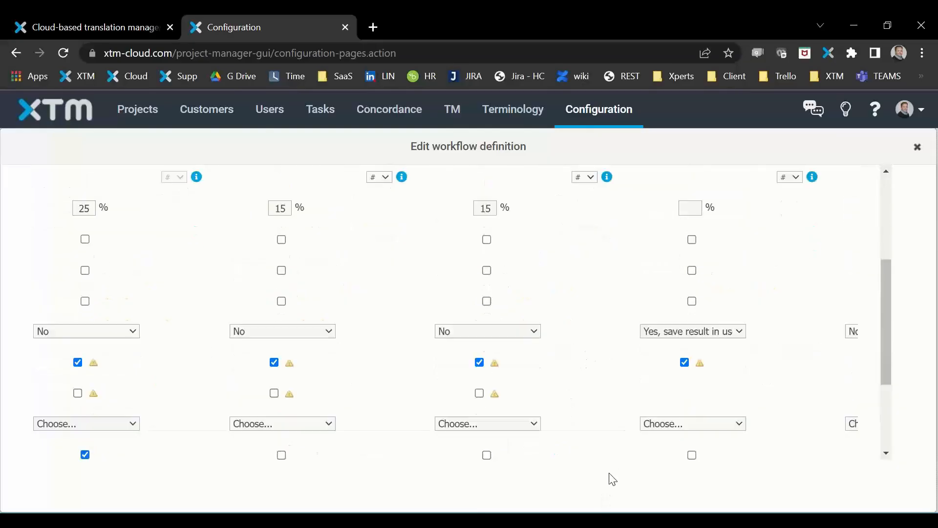
{"action": "scroll", "coordinate": [883, 379], "scroll_direction": "down", "scroll_amount": 2}
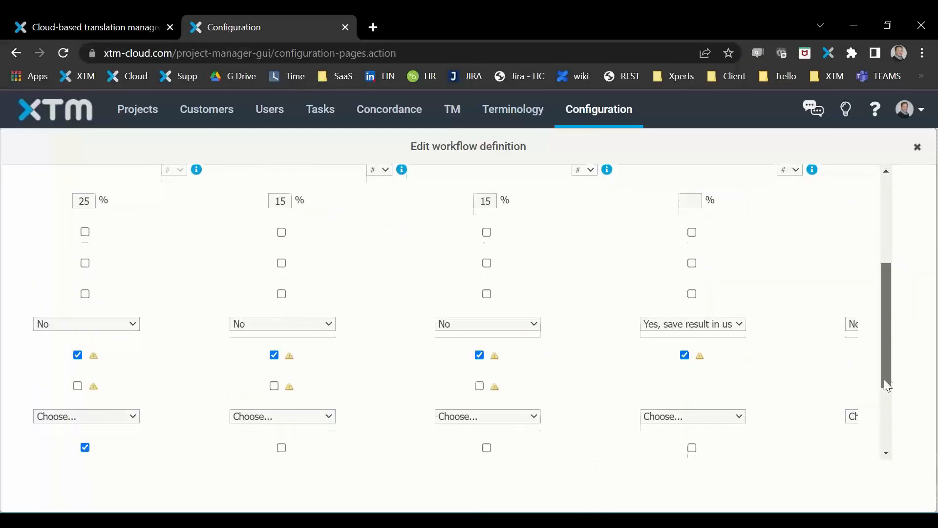
{"action": "left_click_drag", "start_coordinate": [588, 381], "coordinate": [675, 390]}
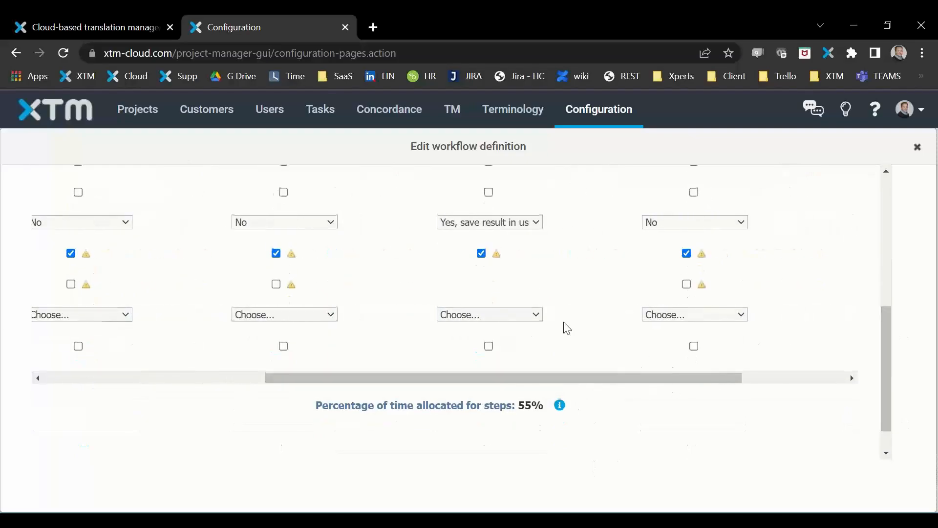
{"action": "scroll", "coordinate": [557, 391], "scroll_direction": "up", "scroll_amount": 4}
{"action": "left_click", "coordinate": [540, 442]}
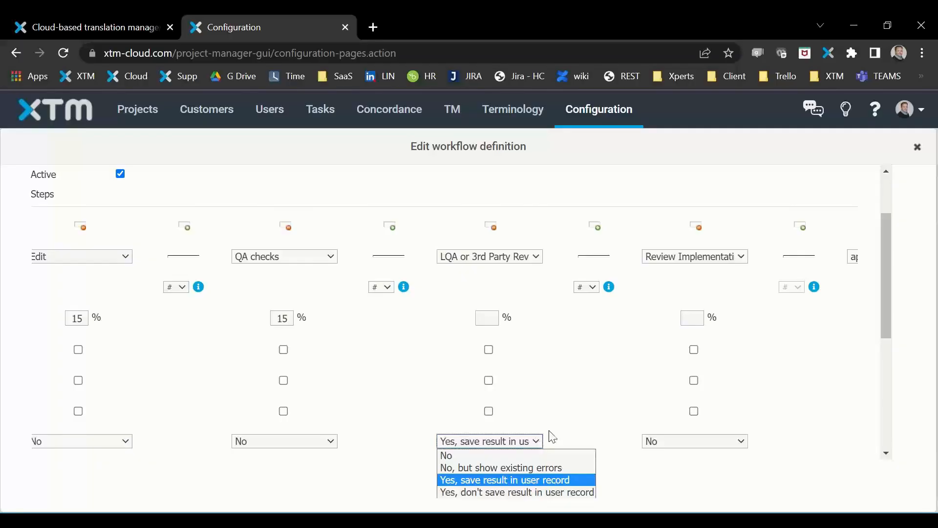
{"action": "scroll", "coordinate": [587, 412], "scroll_direction": "down", "scroll_amount": 3}
{"action": "left_click", "coordinate": [535, 371]}
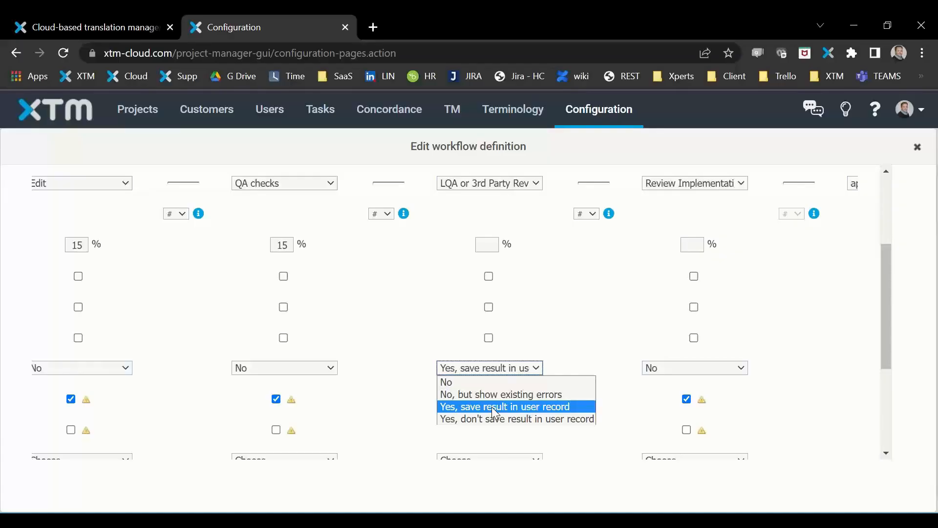
{"action": "scroll", "coordinate": [490, 430], "scroll_direction": "down", "scroll_amount": 4}
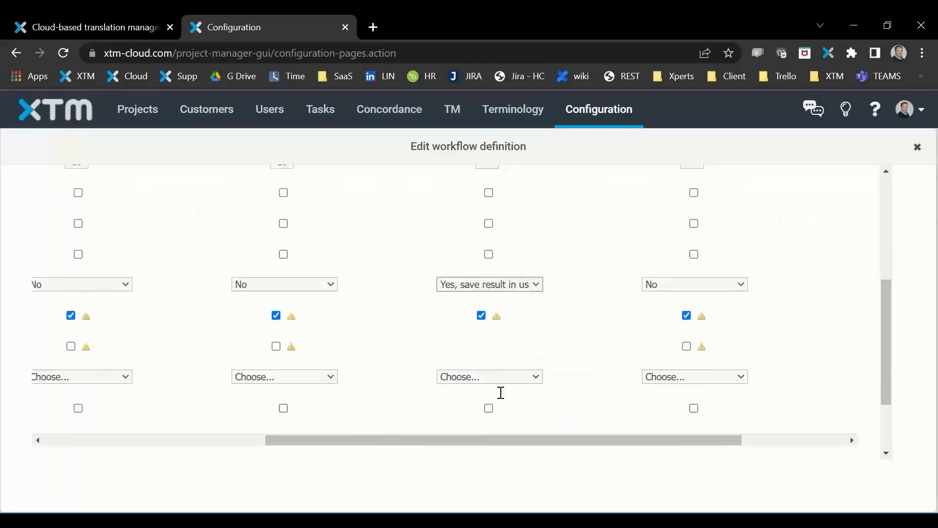
- Turn on Calculate edit distance for the translate step
{"action": "left_click_drag", "start_coordinate": [469, 346], "coordinate": [132, 326]}
{"action": "scroll", "coordinate": [178, 330], "scroll_direction": "up", "scroll_amount": 1}
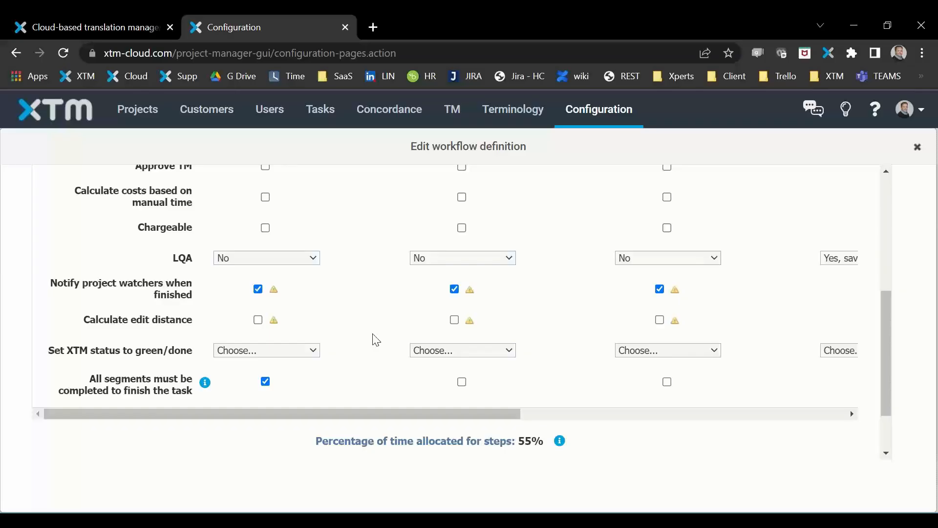
{"action": "left_click", "coordinate": [258, 320]}
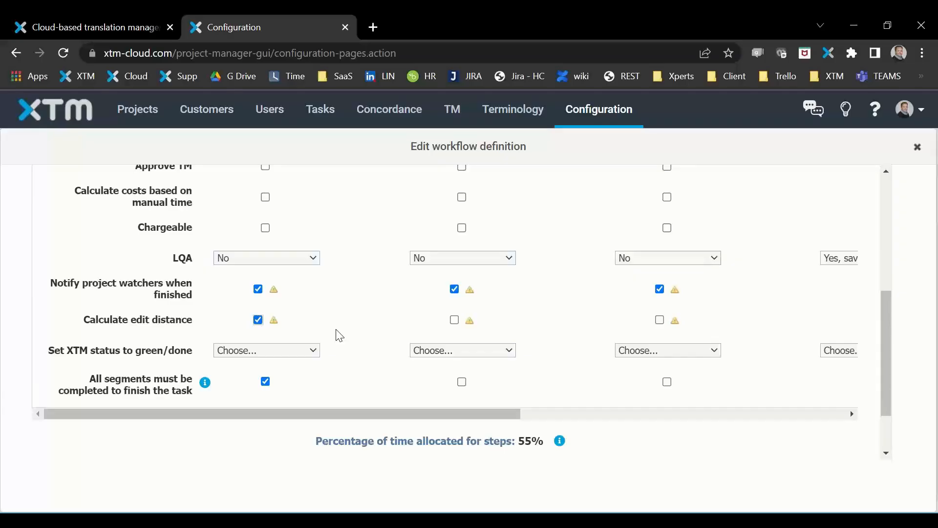
- Review the All segments must be completed to finish the task setting, and close the workflow definition without saving
{"action": "scroll", "coordinate": [313, 337], "scroll_direction": "down", "scroll_amount": 2}
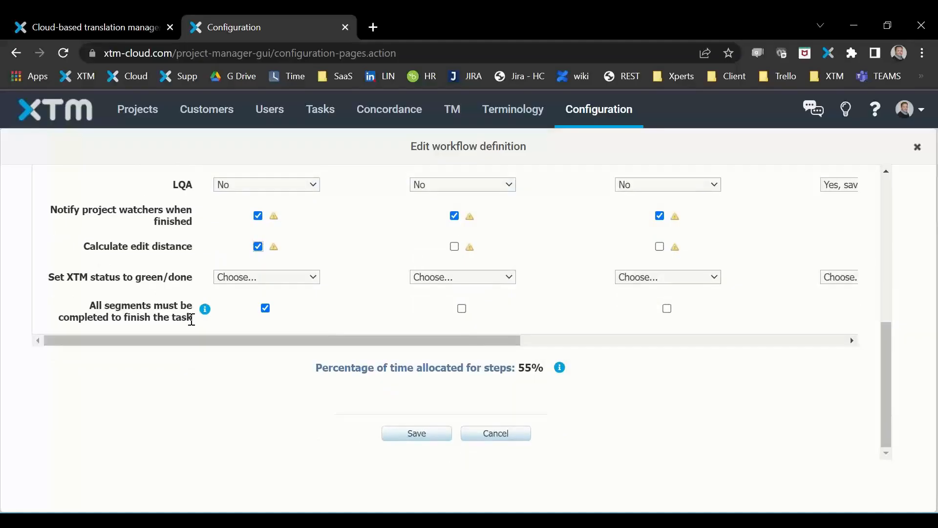
{"action": "left_click_drag", "start_coordinate": [192, 320], "coordinate": [51, 310]}
{"action": "left_click", "coordinate": [250, 320]}
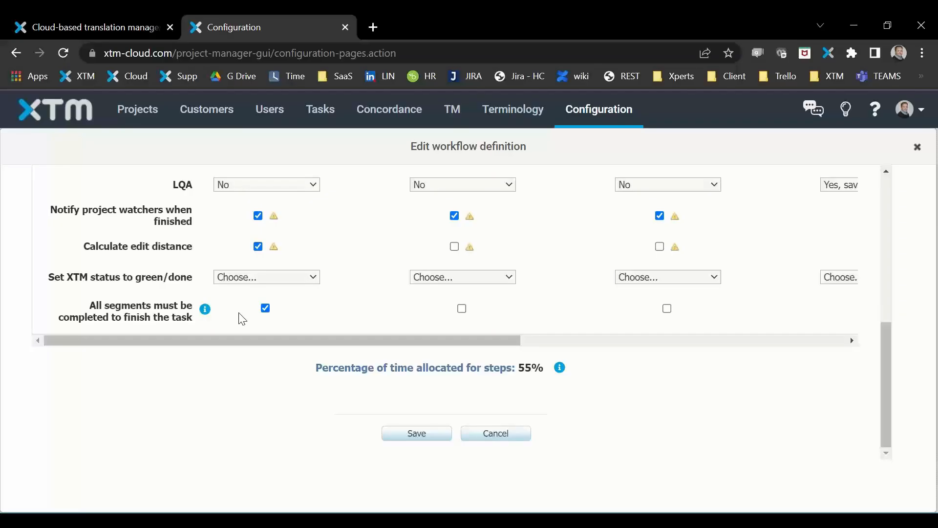
{"action": "scroll", "coordinate": [293, 332], "scroll_direction": "up", "scroll_amount": 10}
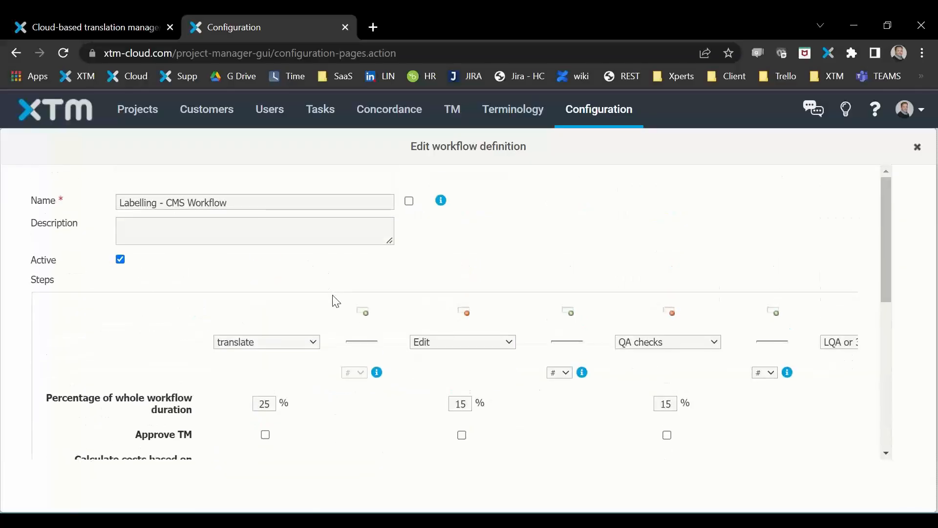
{"action": "left_click", "coordinate": [917, 147]}
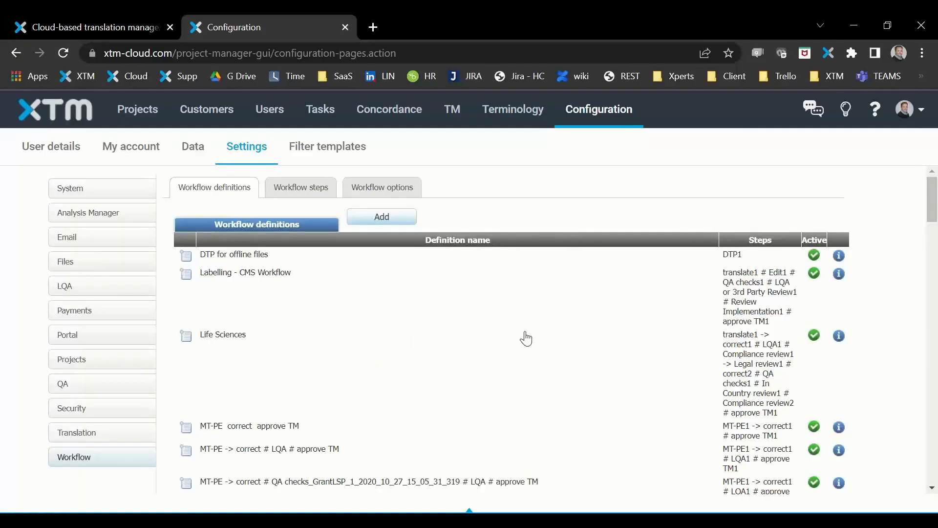
- Start a new workflow definition in an enlarged dialog and name it "Example for today"
{"action": "left_click", "coordinate": [391, 216]}
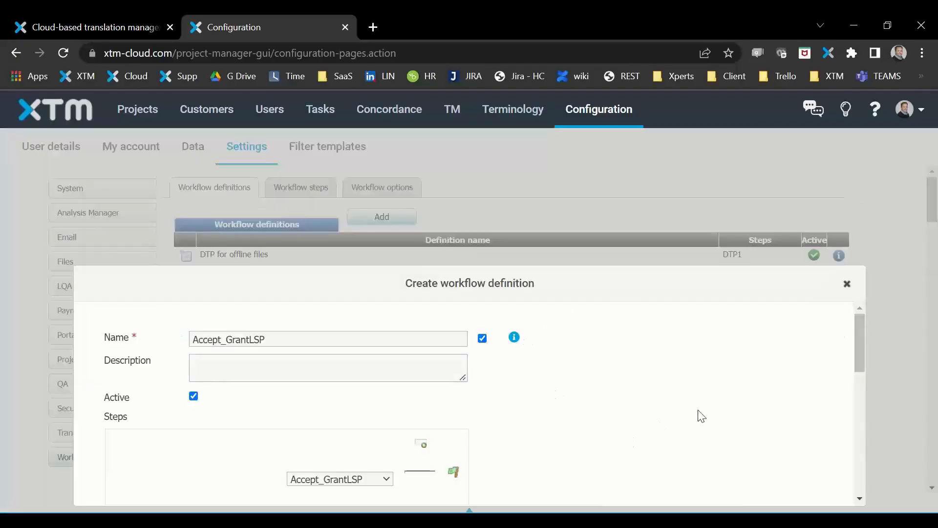
{"action": "scroll", "coordinate": [683, 400], "scroll_direction": "down", "scroll_amount": 1}
{"action": "scroll", "coordinate": [682, 400], "scroll_direction": "down", "scroll_amount": 2}
{"action": "scroll", "coordinate": [682, 400], "scroll_direction": "up", "scroll_amount": 3}
{"action": "left_click_drag", "start_coordinate": [356, 283], "coordinate": [397, 134]}
{"action": "left_click_drag", "start_coordinate": [884, 370], "coordinate": [915, 507]}
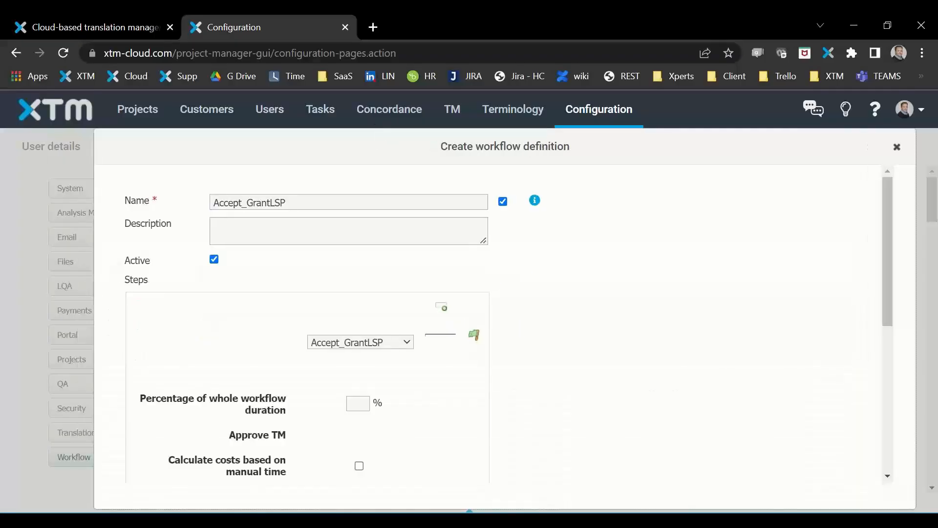
{"action": "double_click", "coordinate": [230, 202]}
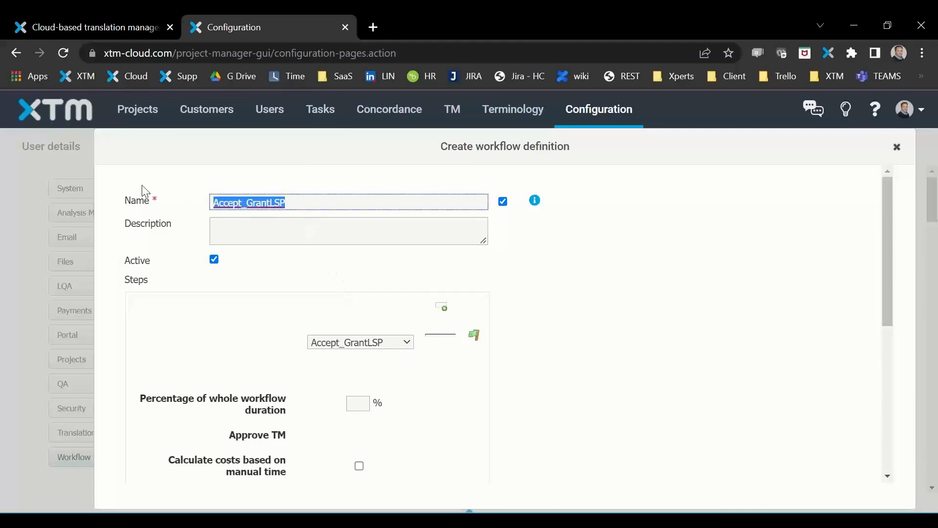
{"action": "type", "text": "E"}
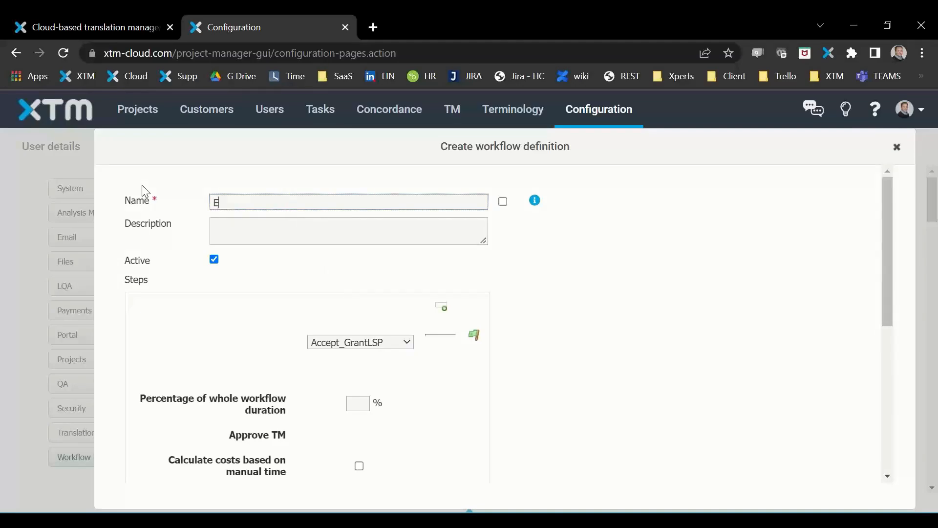
{"action": "type", "text": "xample for today"}
- Set the first workflow step to translate and add correct as the second step
{"action": "scroll", "coordinate": [252, 290], "scroll_direction": "down", "scroll_amount": 2}
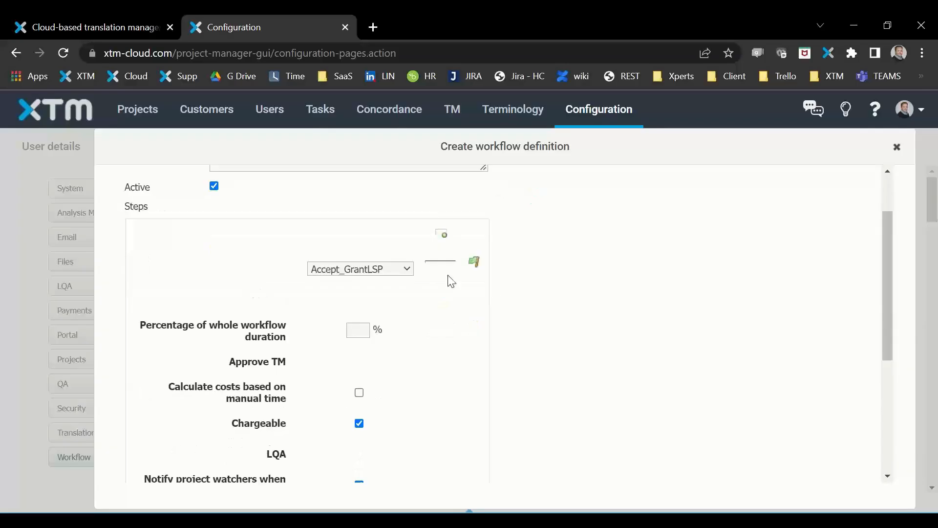
{"action": "left_click", "coordinate": [392, 269]}
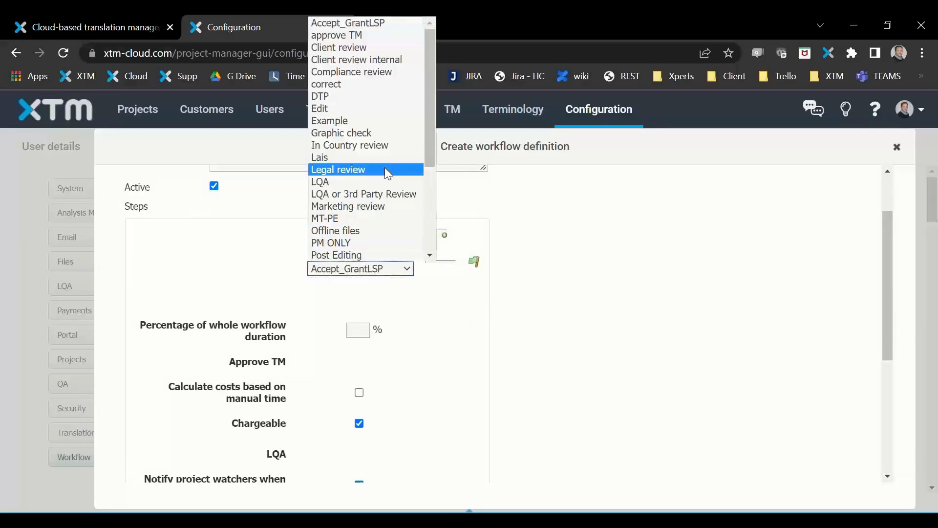
{"action": "scroll", "coordinate": [386, 167], "scroll_direction": "down", "scroll_amount": 3}
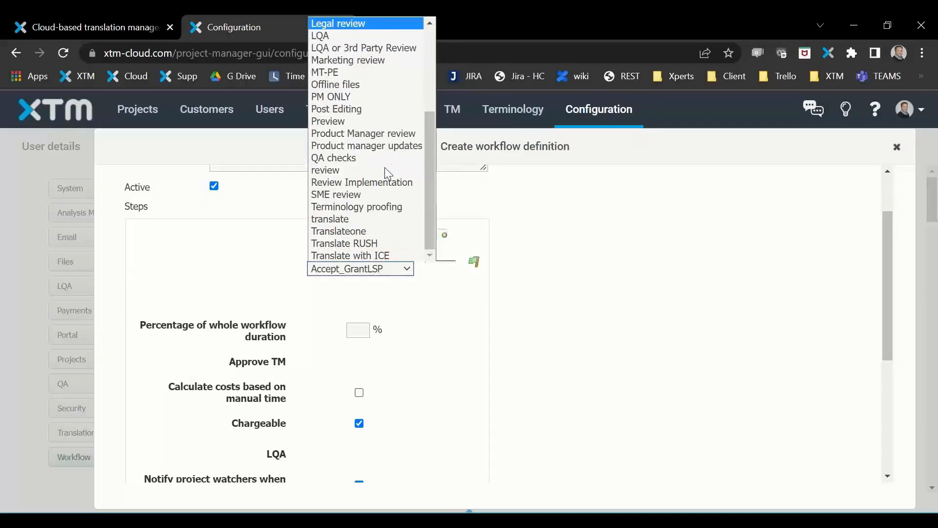
{"action": "left_click", "coordinate": [365, 219]}
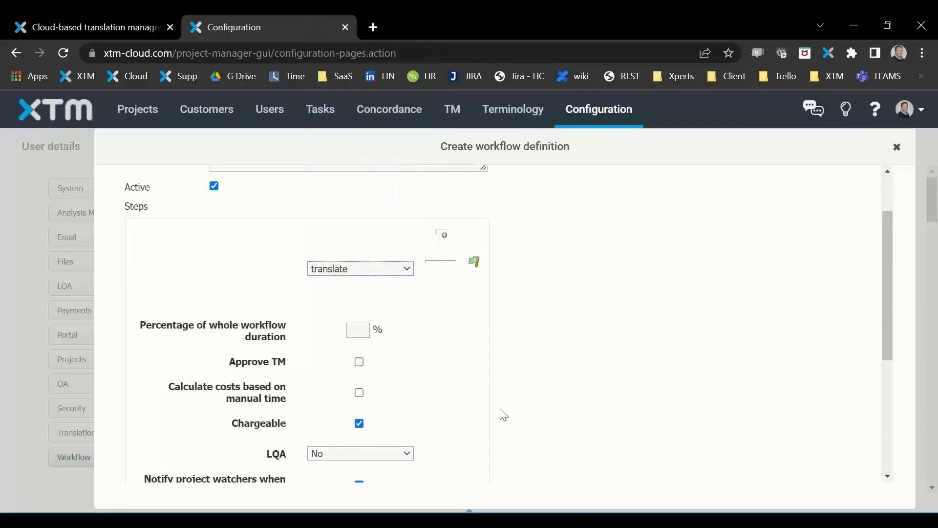
{"action": "left_click", "coordinate": [445, 239]}
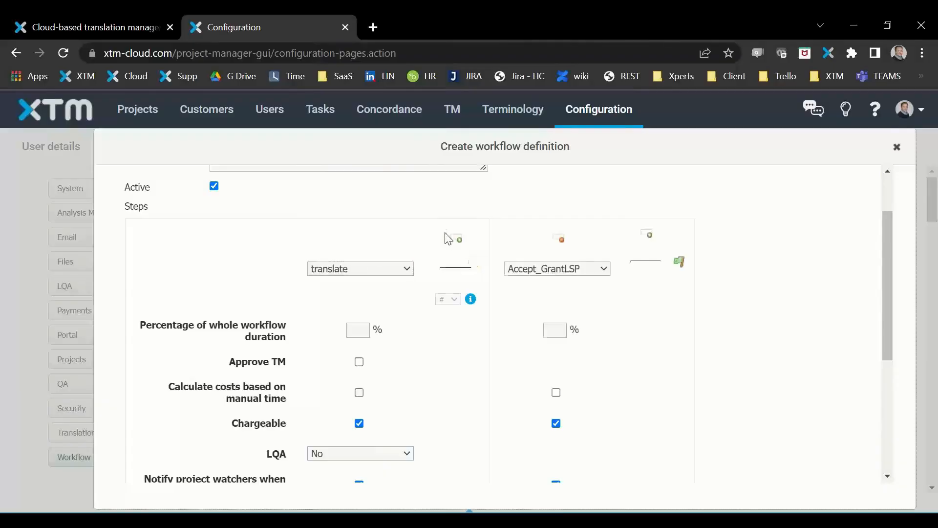
{"action": "left_click", "coordinate": [586, 269]}
{"action": "left_click", "coordinate": [548, 84]}
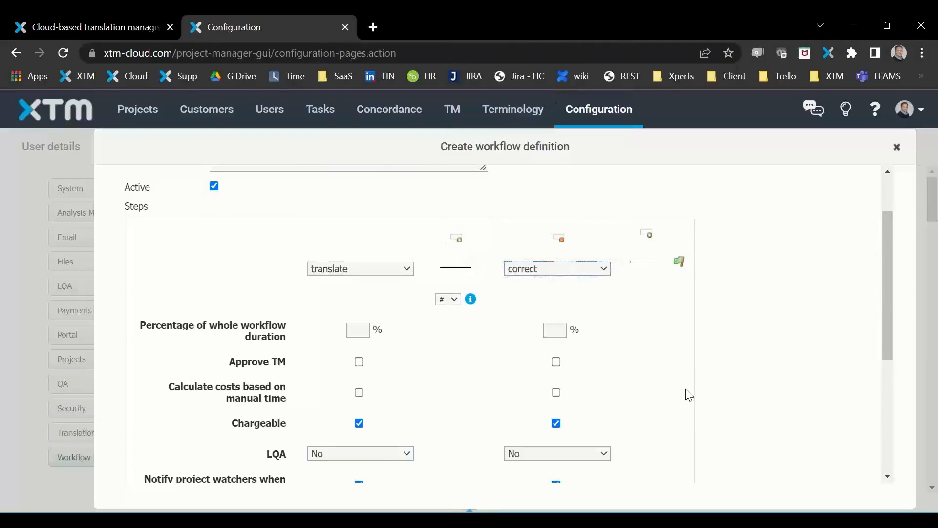
- Add LQA as the third step of the workflow, after correct
{"action": "left_click", "coordinate": [650, 239]}
{"action": "left_click", "coordinate": [762, 268]}
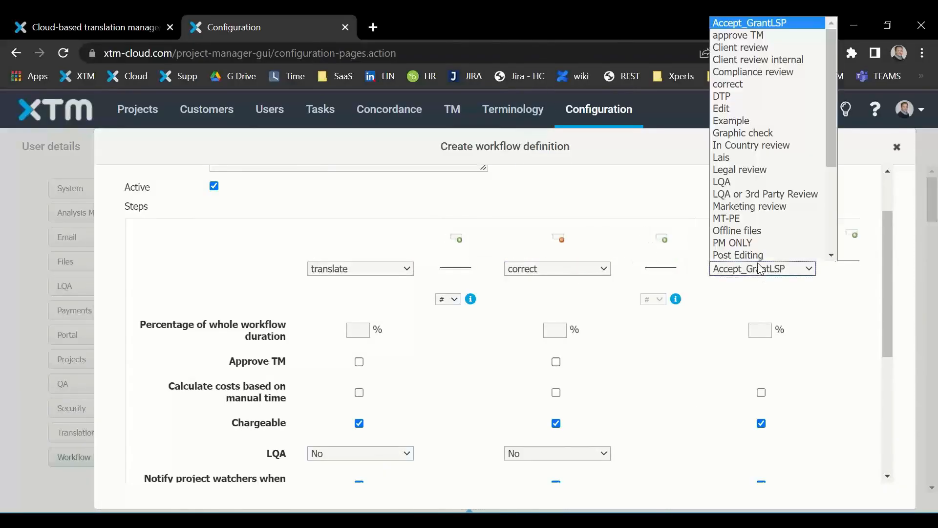
{"action": "scroll", "coordinate": [752, 176], "scroll_direction": "down", "scroll_amount": 1}
{"action": "left_click", "coordinate": [722, 157]}
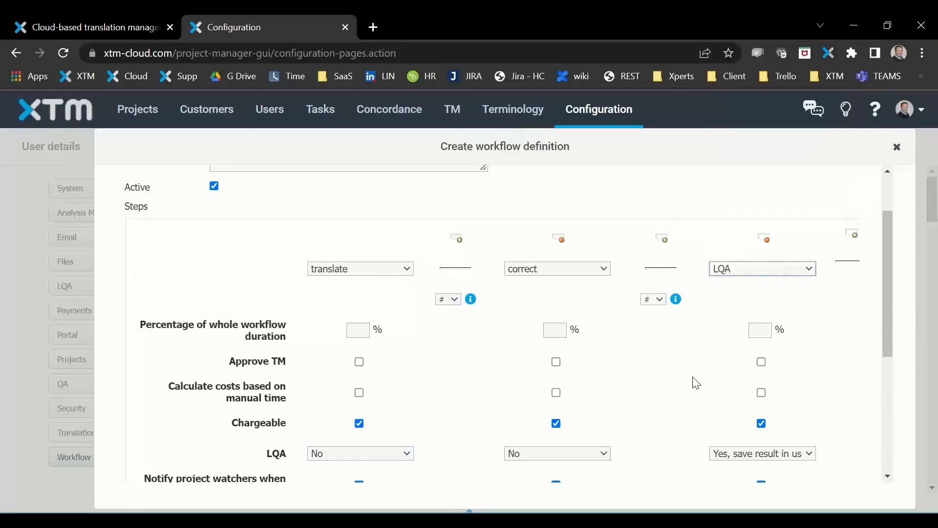
- Add approve TM as the fourth step of the workflow, after LQA
{"action": "scroll", "coordinate": [690, 381], "scroll_direction": "down", "scroll_amount": 3}
{"action": "left_click_drag", "start_coordinate": [681, 461], "coordinate": [719, 461]}
{"action": "scroll", "coordinate": [806, 298], "scroll_direction": "up", "scroll_amount": 3}
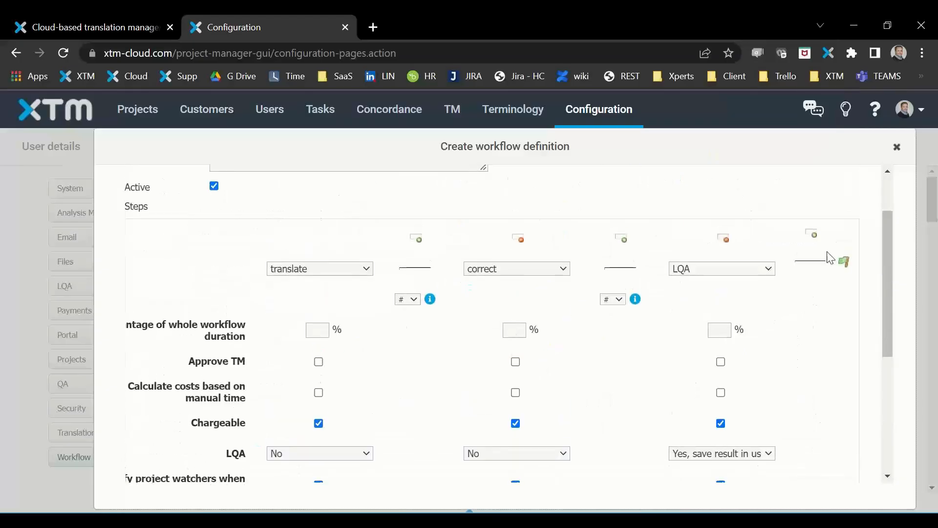
{"action": "scroll", "coordinate": [784, 481], "scroll_direction": "down", "scroll_amount": 3}
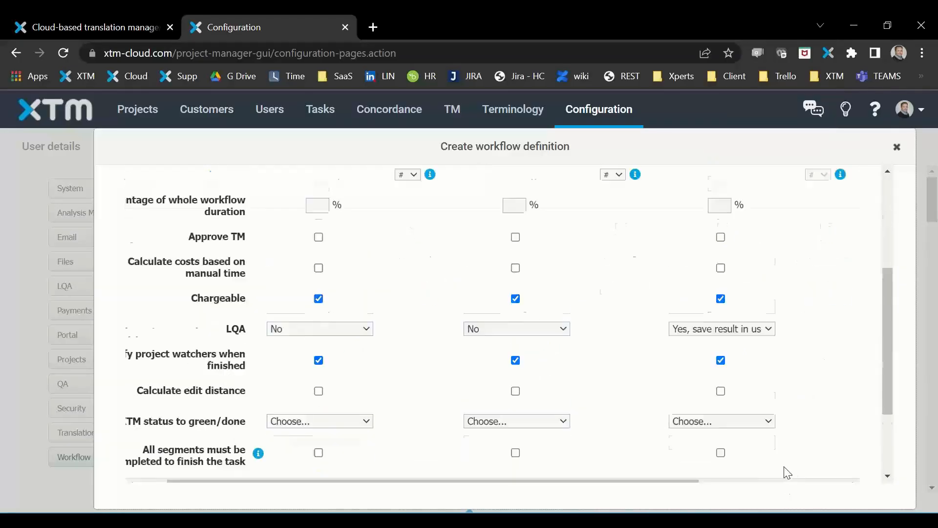
{"action": "left_click_drag", "start_coordinate": [687, 461], "coordinate": [830, 462]}
{"action": "scroll", "coordinate": [831, 396], "scroll_direction": "up", "scroll_amount": 3}
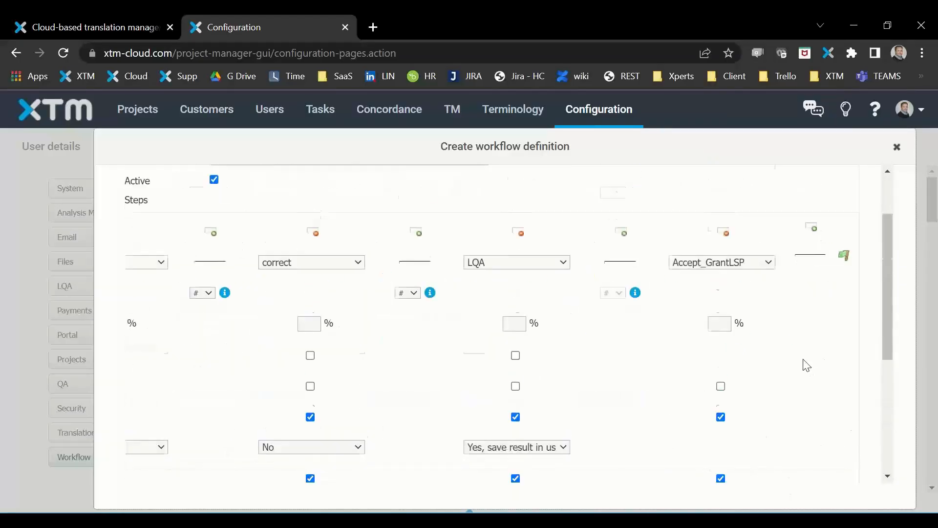
{"action": "left_click", "coordinate": [736, 269]}
{"action": "left_click", "coordinate": [716, 35]}
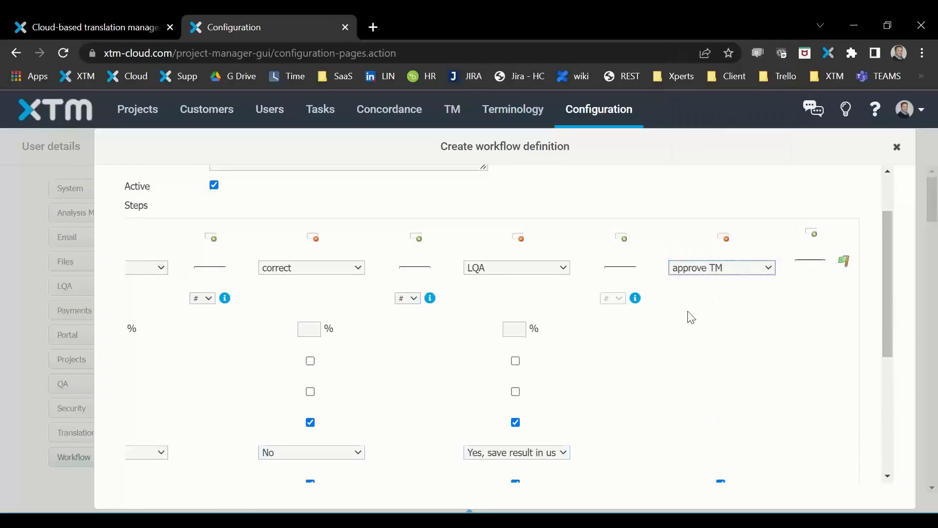
- Set the connectors between correct and LQA and between translate and correct to "->"
{"action": "scroll", "coordinate": [690, 317], "scroll_direction": "down", "scroll_amount": 3}
{"action": "scroll", "coordinate": [692, 321], "scroll_direction": "up", "scroll_amount": 3}
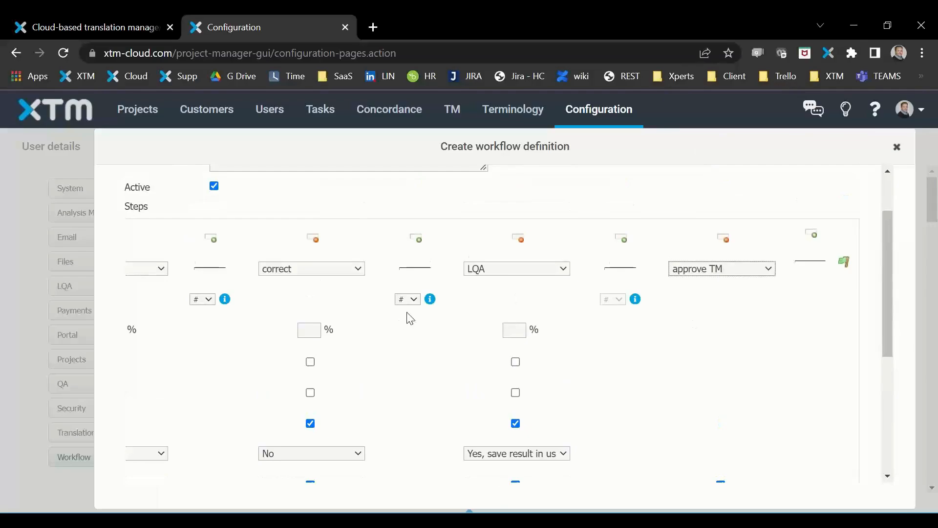
{"action": "left_click", "coordinate": [415, 300]}
{"action": "left_click", "coordinate": [412, 320]}
{"action": "left_click", "coordinate": [211, 302]}
{"action": "left_click", "coordinate": [208, 321]}
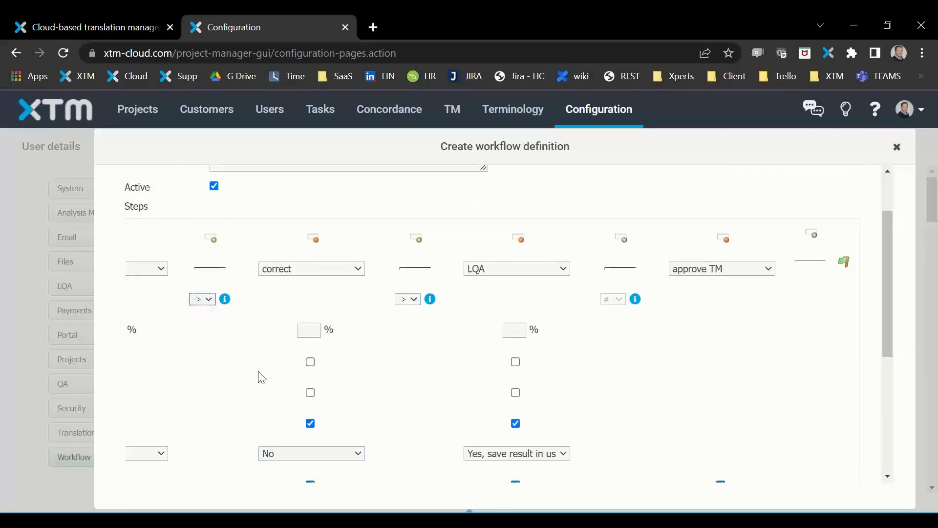
- Review the step settings of the new workflow definition, save it and close the definition
{"action": "scroll", "coordinate": [329, 404], "scroll_direction": "down", "scroll_amount": 4}
{"action": "left_click_drag", "start_coordinate": [335, 386], "coordinate": [230, 379]}
{"action": "scroll", "coordinate": [455, 340], "scroll_direction": "up", "scroll_amount": 3}
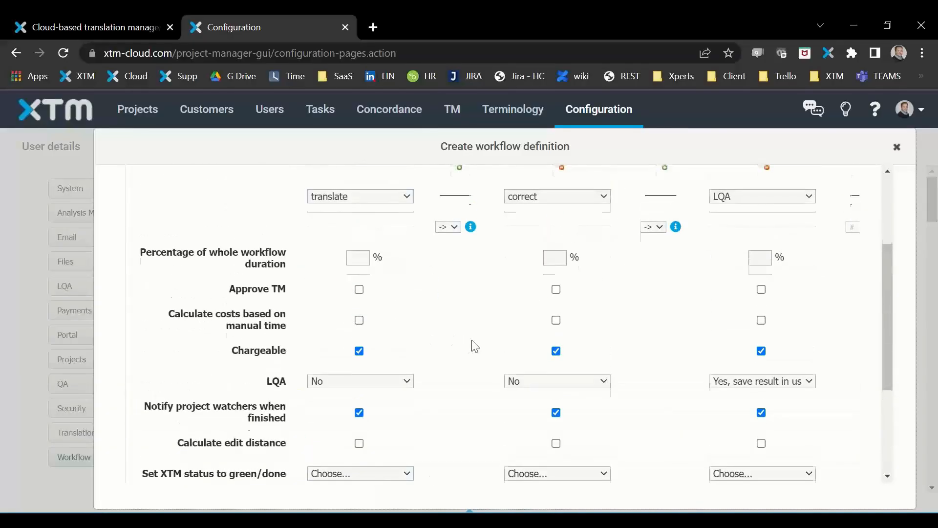
{"action": "scroll", "coordinate": [464, 350], "scroll_direction": "up", "scroll_amount": 2}
{"action": "scroll", "coordinate": [457, 357], "scroll_direction": "down", "scroll_amount": 2}
{"action": "scroll", "coordinate": [458, 357], "scroll_direction": "down", "scroll_amount": 3}
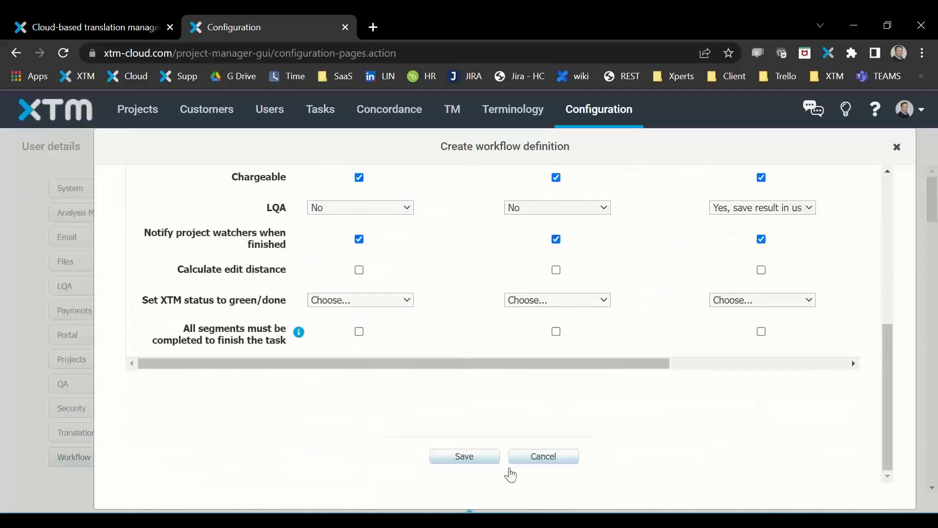
{"action": "left_click", "coordinate": [482, 461]}
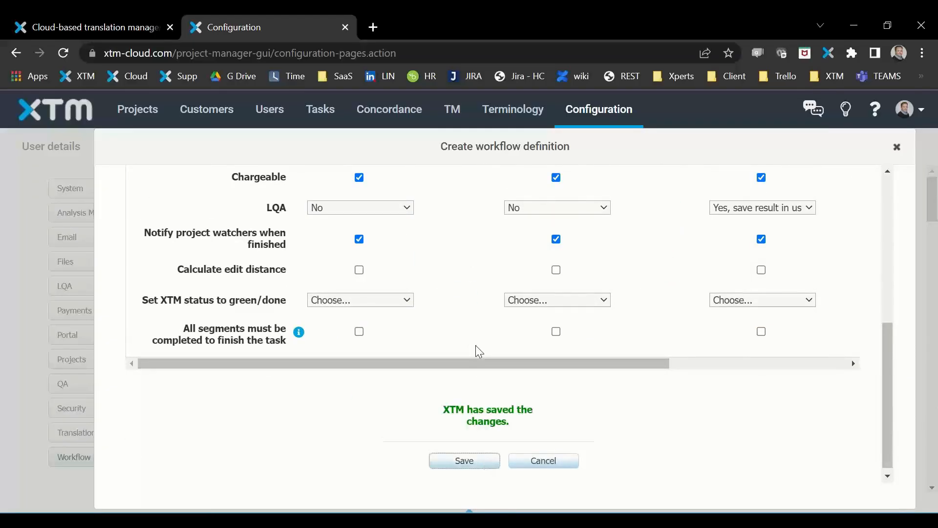
{"action": "scroll", "coordinate": [483, 348], "scroll_direction": "up", "scroll_amount": 6}
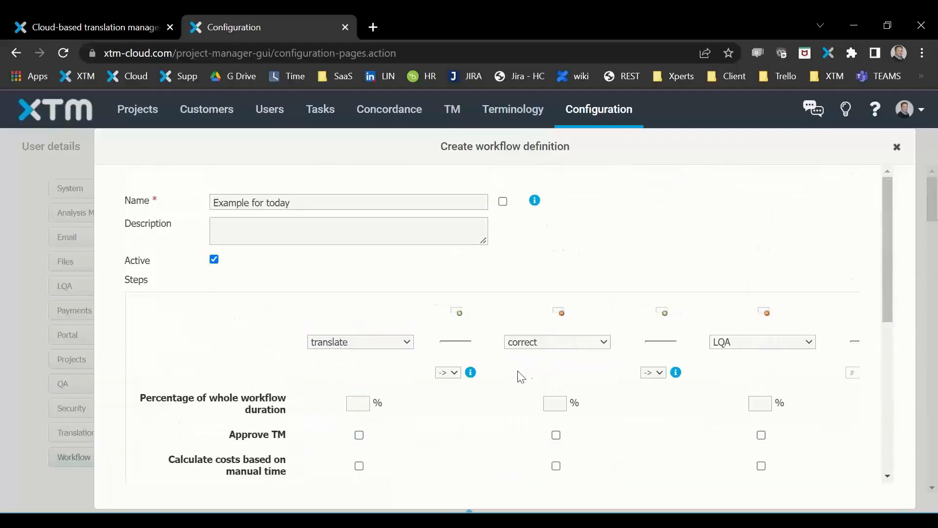
{"action": "left_click", "coordinate": [897, 148]}
- Look through the list of workflow definitions and examine the settings of the DTP for offline files definition
{"action": "scroll", "coordinate": [437, 385], "scroll_direction": "down", "scroll_amount": 15}
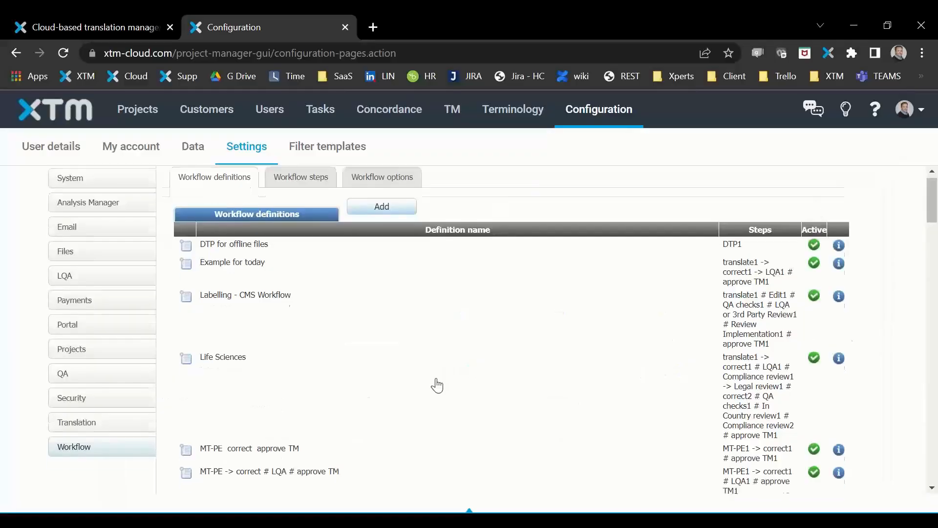
{"action": "scroll", "coordinate": [437, 386], "scroll_direction": "down", "scroll_amount": 15}
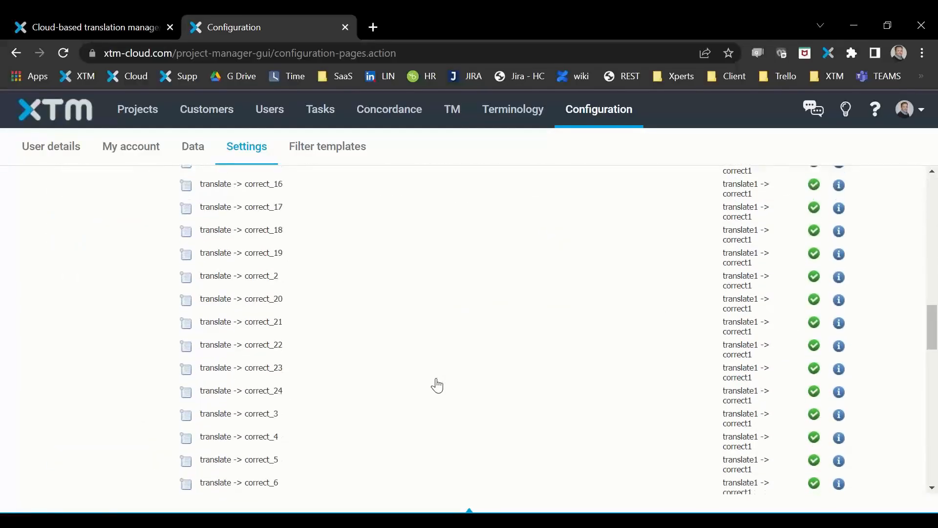
{"action": "scroll", "coordinate": [444, 386], "scroll_direction": "down", "scroll_amount": 3}
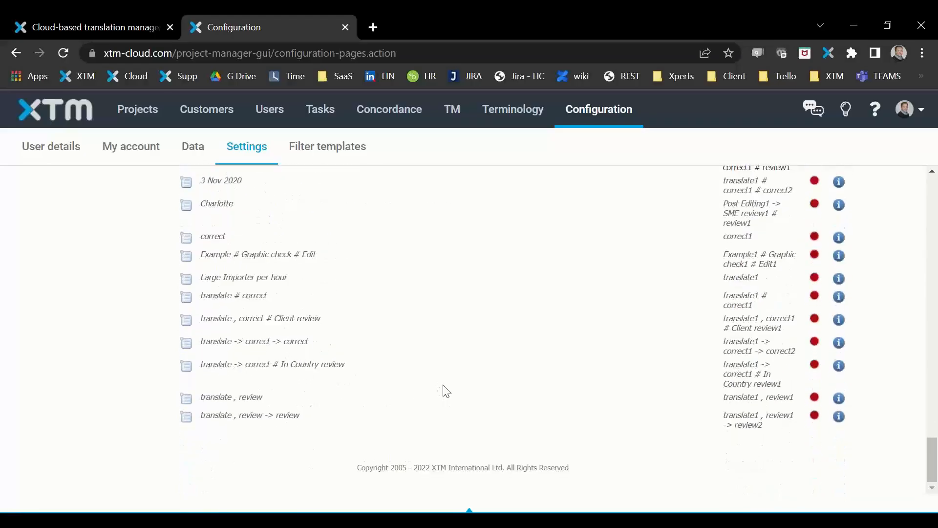
{"action": "scroll", "coordinate": [440, 391], "scroll_direction": "up", "scroll_amount": 12}
{"action": "scroll", "coordinate": [440, 396], "scroll_direction": "up", "scroll_amount": 12}
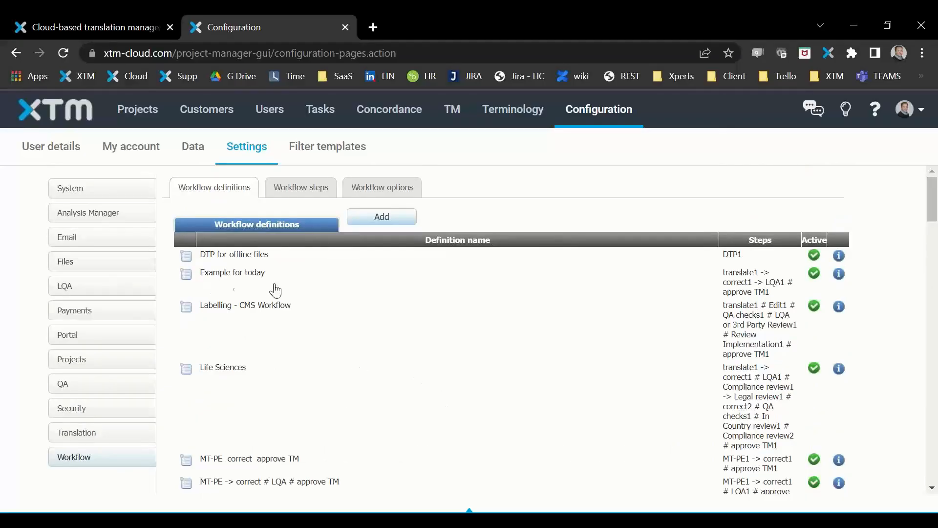
{"action": "left_click", "coordinate": [241, 255]}
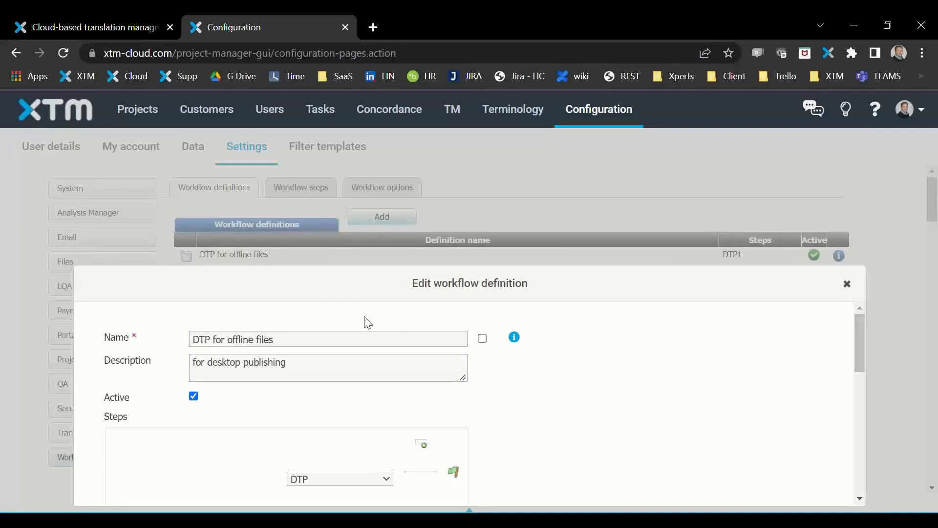
{"action": "scroll", "coordinate": [388, 336], "scroll_direction": "down", "scroll_amount": 2}
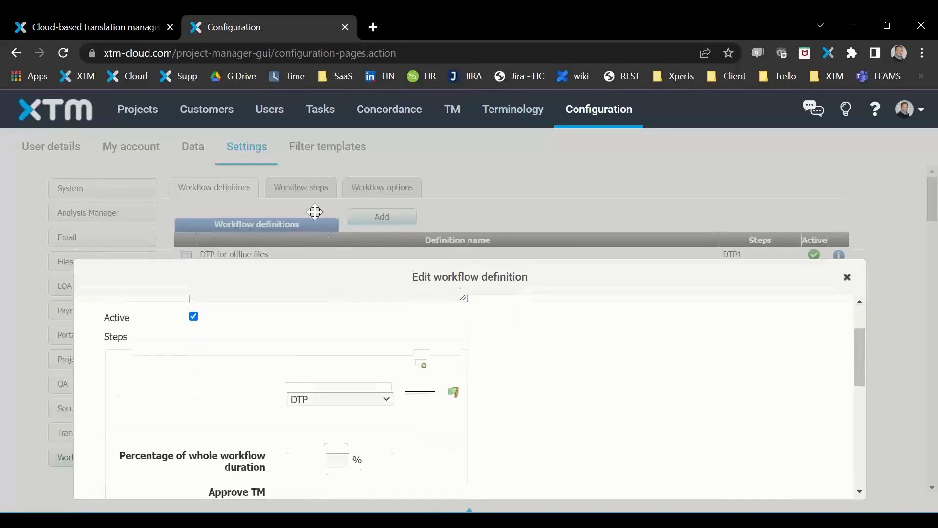
{"action": "scroll", "coordinate": [296, 310], "scroll_direction": "up", "scroll_amount": 1}
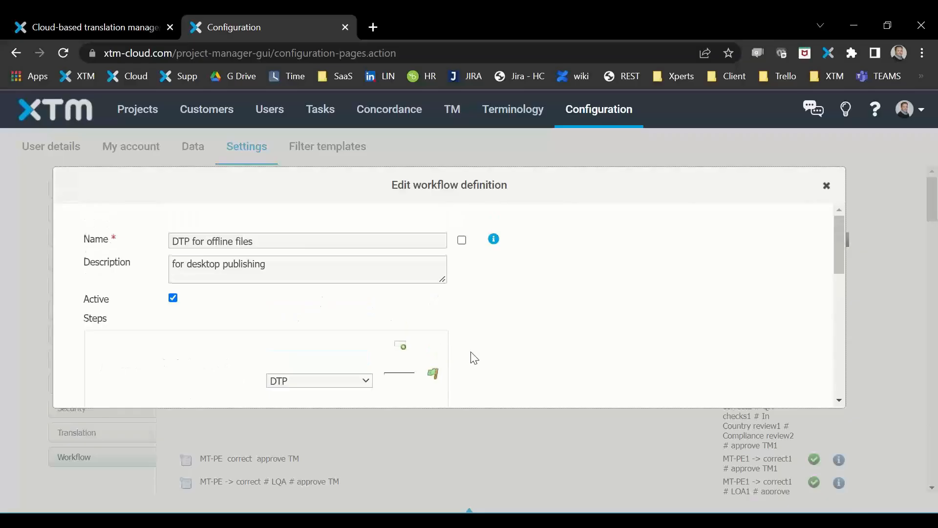
{"action": "scroll", "coordinate": [325, 316], "scroll_direction": "down", "scroll_amount": 1}
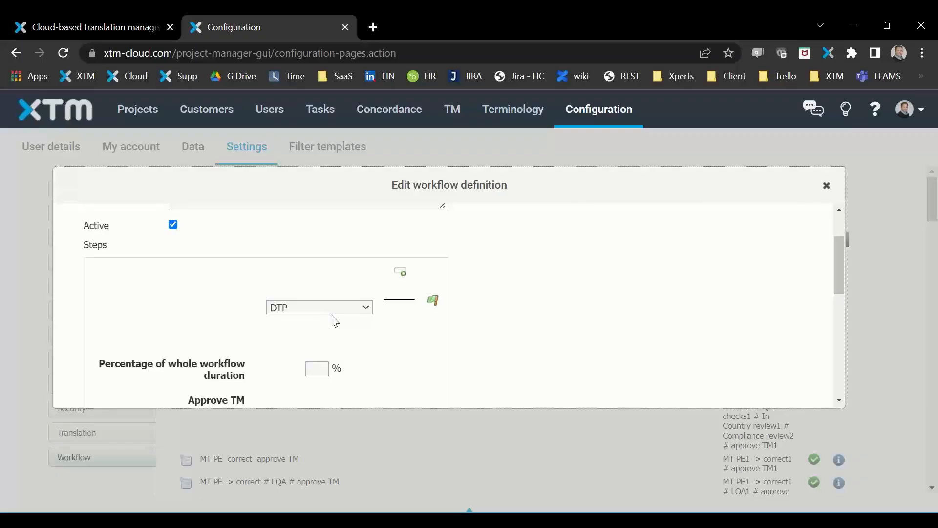
{"action": "left_click", "coordinate": [827, 190]}
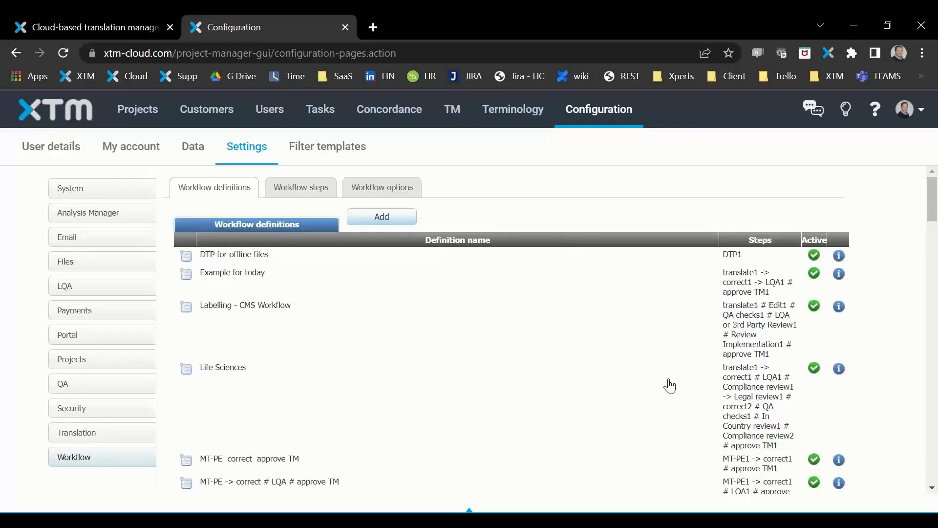
- Start a new project in the Projects area and set its customer to Webinars
{"action": "left_click", "coordinate": [137, 114]}
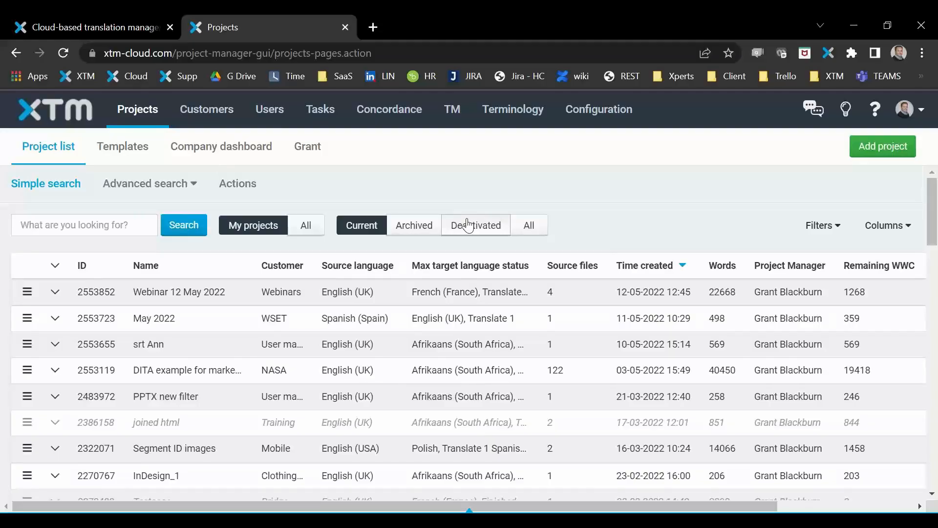
{"action": "left_click", "coordinate": [872, 148]}
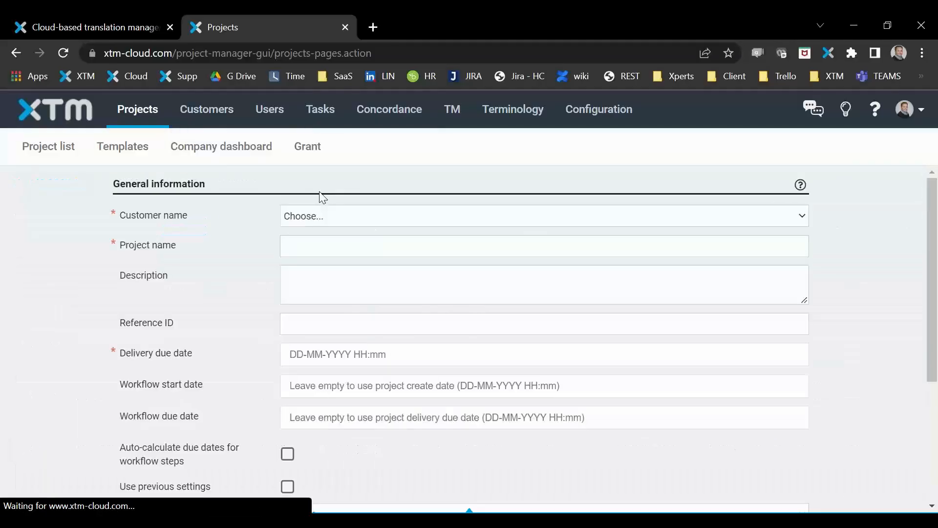
{"action": "left_click", "coordinate": [327, 217]}
{"action": "scroll", "coordinate": [352, 272], "scroll_direction": "down", "scroll_amount": 10}
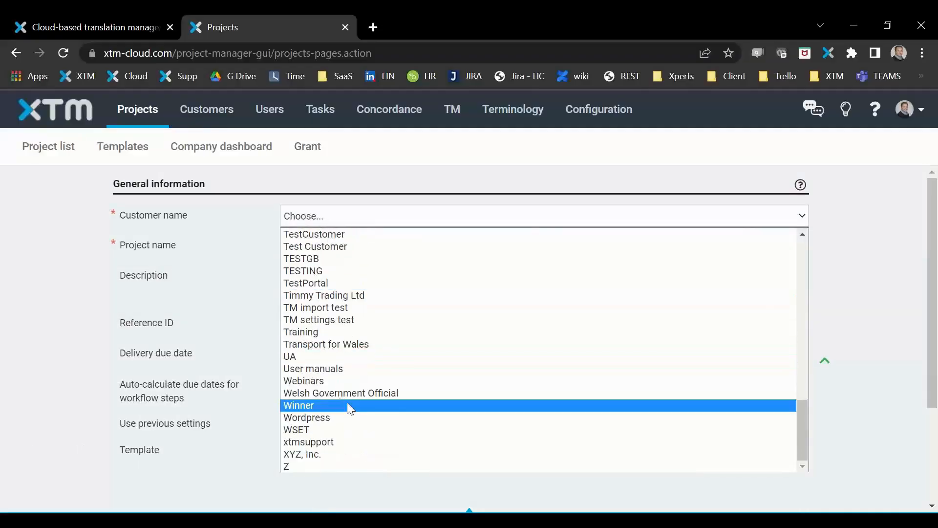
{"action": "left_click", "coordinate": [329, 380]}
- Set the project's source language to English (UK) and add Afrikaans (South Africa) and German (Germany) as target languages
{"action": "scroll", "coordinate": [212, 318], "scroll_direction": "down", "scroll_amount": 1}
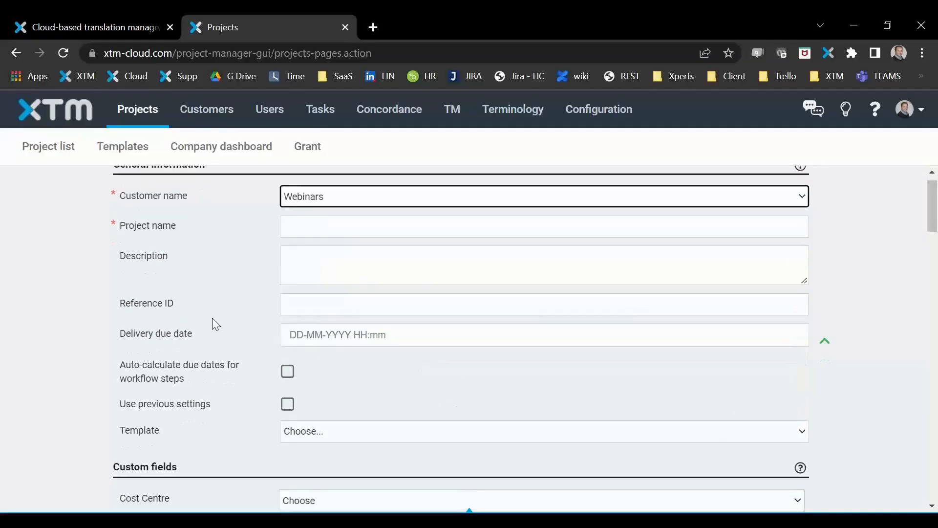
{"action": "scroll", "coordinate": [212, 317], "scroll_direction": "down", "scroll_amount": 9}
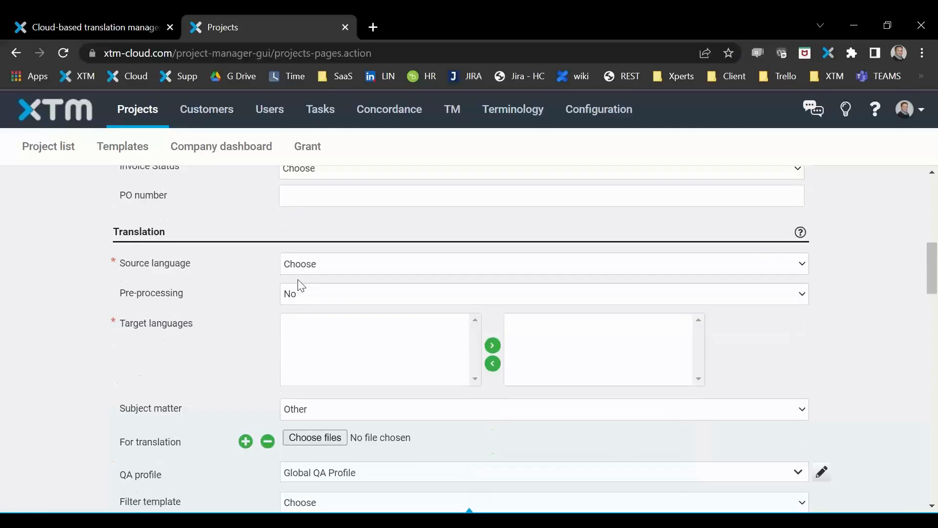
{"action": "left_click", "coordinate": [303, 267]}
{"action": "left_click", "coordinate": [303, 288]}
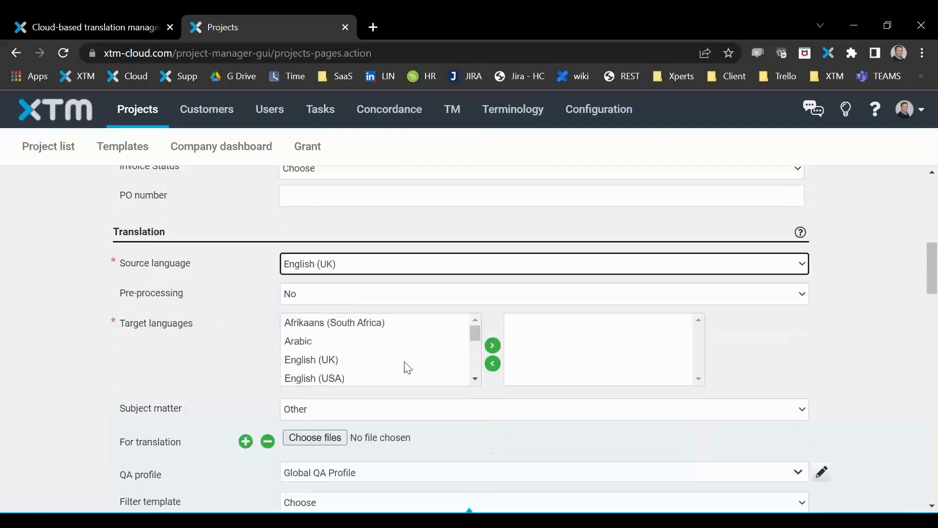
{"action": "double_click", "coordinate": [334, 323]}
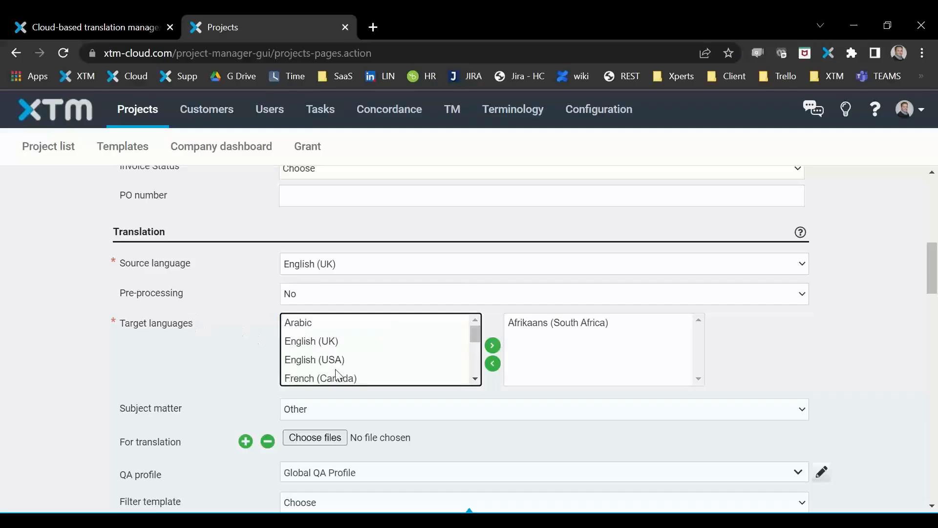
{"action": "left_click", "coordinate": [337, 375]}
{"action": "scroll", "coordinate": [336, 375], "scroll_direction": "down", "scroll_amount": 2}
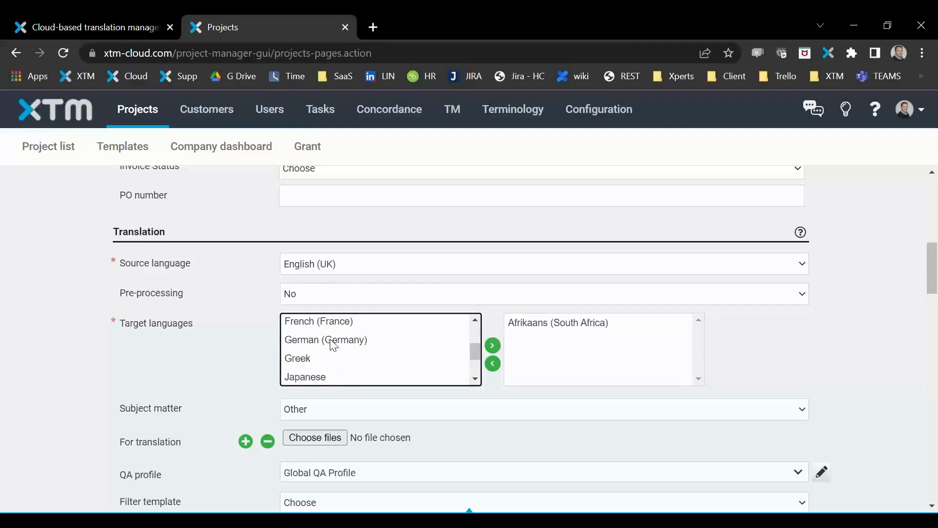
{"action": "double_click", "coordinate": [303, 339]}
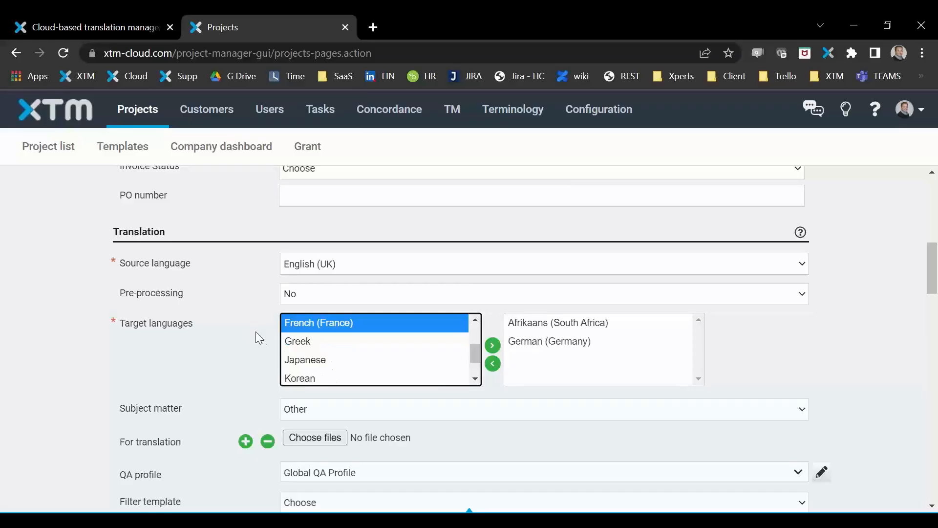
- Attach the file Workflow steps types.docx for translation
{"action": "scroll", "coordinate": [247, 329], "scroll_direction": "down", "scroll_amount": 3}
{"action": "left_click", "coordinate": [319, 293]}
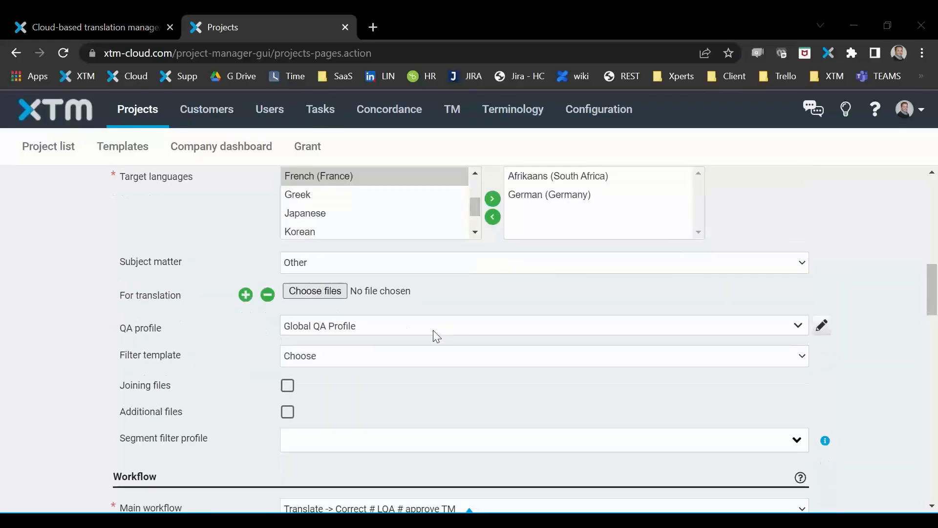
{"action": "double_click", "coordinate": [215, 189]}
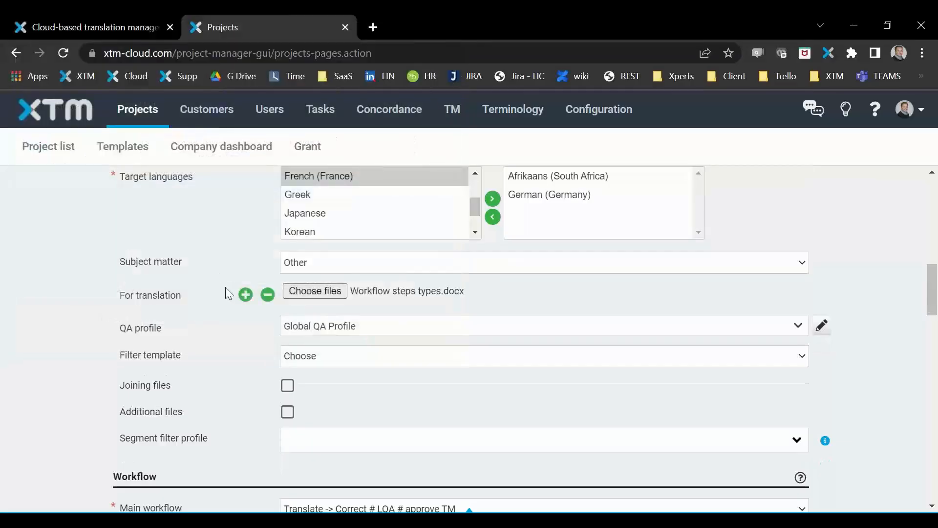
- Set the project's main workflow to Example for today
{"action": "scroll", "coordinate": [226, 293], "scroll_direction": "down", "scroll_amount": 5}
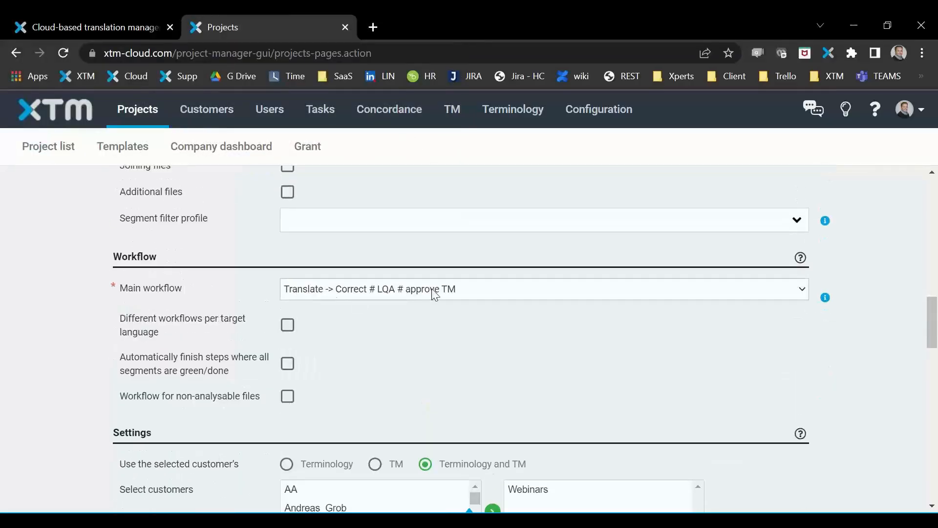
{"action": "left_click_drag", "start_coordinate": [121, 289], "coordinate": [133, 289]}
{"action": "left_click", "coordinate": [527, 294]}
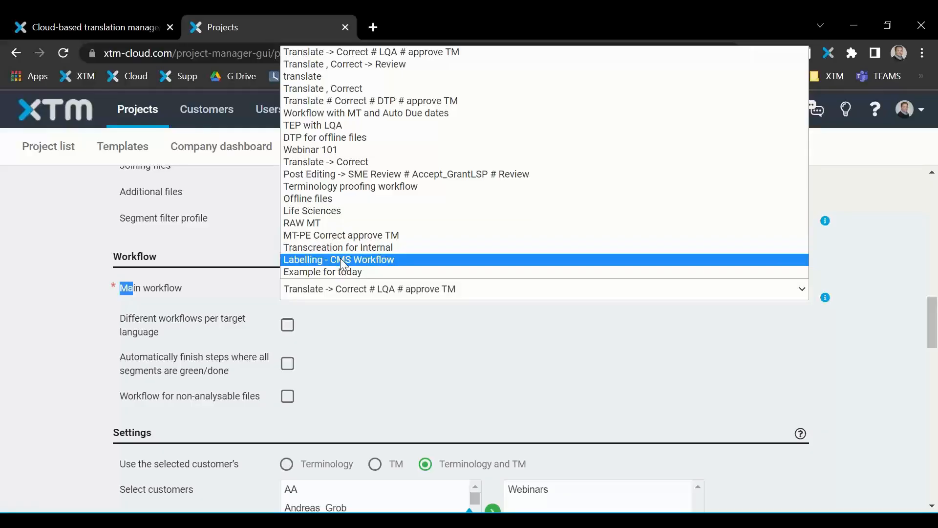
{"action": "left_click", "coordinate": [348, 272]}
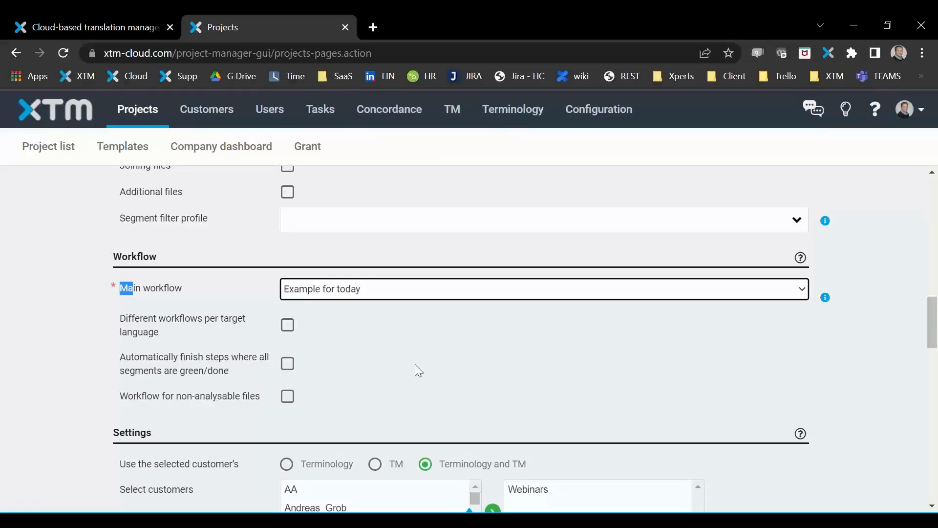
- Enable different workflows per target language and assign Example for today to Afrikaans (South Africa)
{"action": "scroll", "coordinate": [400, 365], "scroll_direction": "down", "scroll_amount": 3}
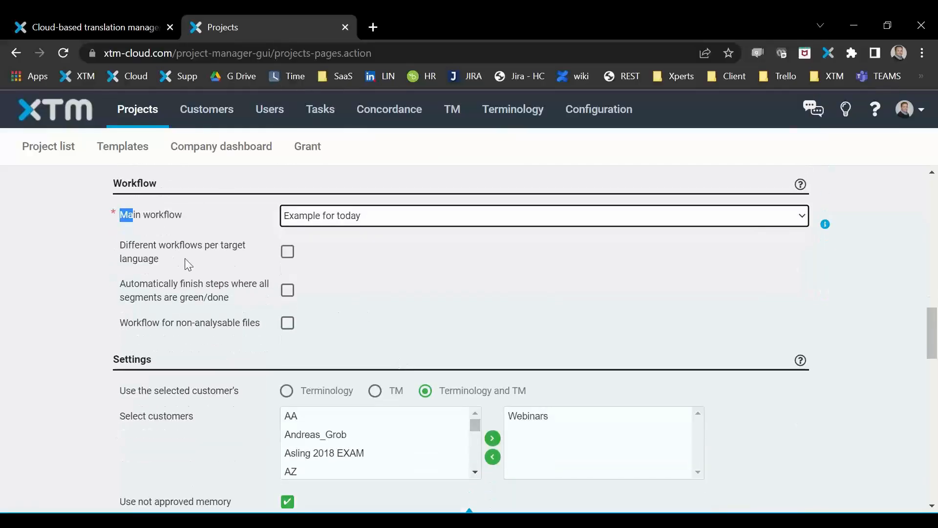
{"action": "left_click", "coordinate": [173, 253]}
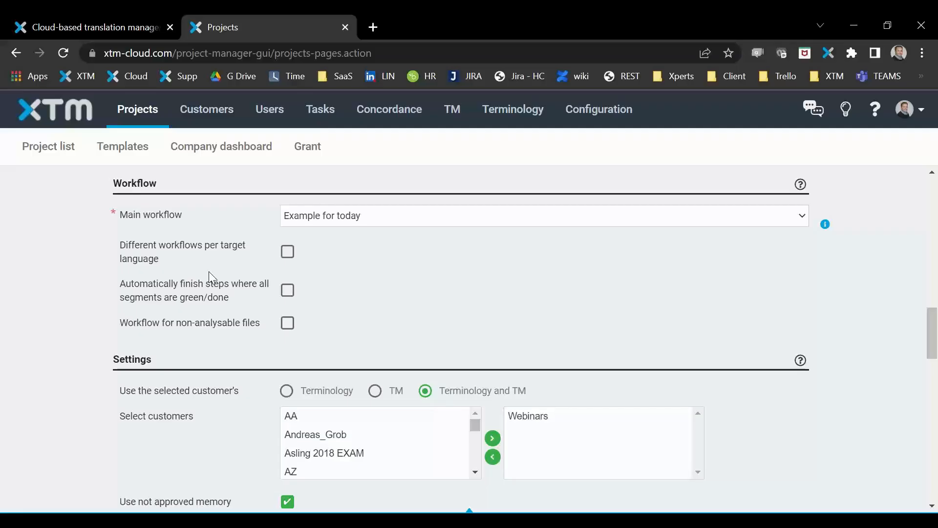
{"action": "left_click", "coordinate": [288, 252]}
{"action": "left_click", "coordinate": [315, 294]}
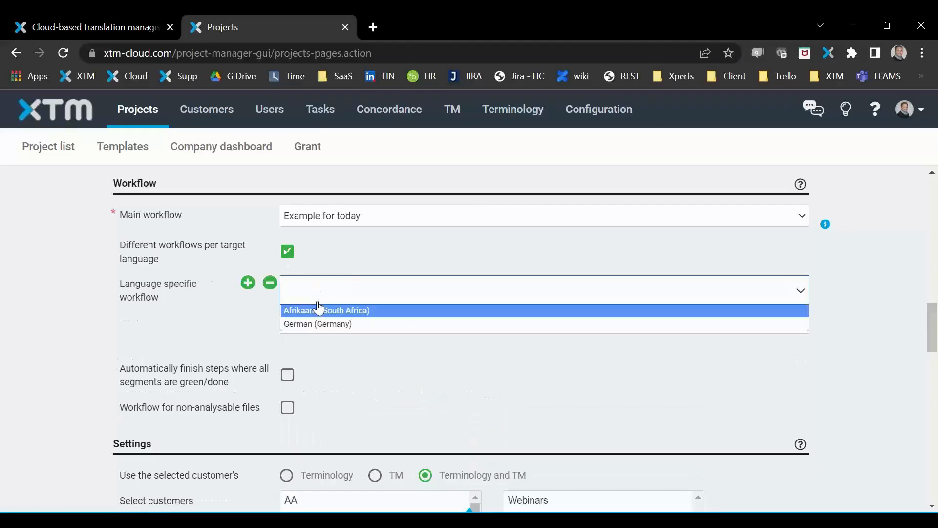
{"action": "left_click", "coordinate": [321, 309]}
{"action": "left_click", "coordinate": [315, 331]}
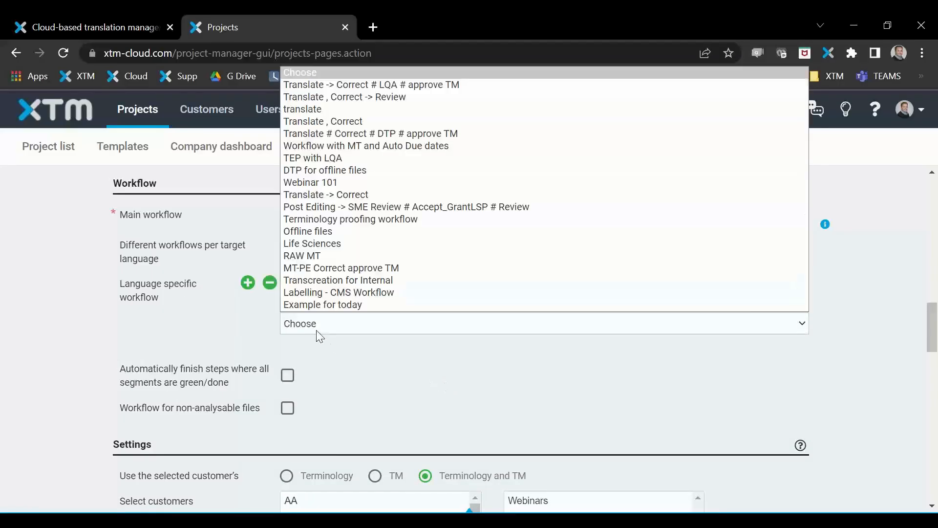
{"action": "left_click", "coordinate": [388, 305]}
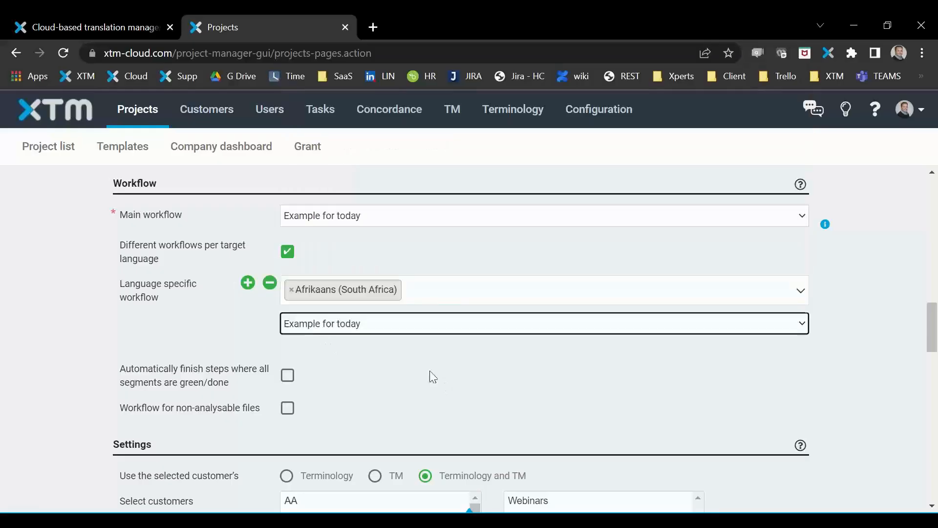
- Add a second language-specific workflow that assigns translate to German (Germany)
{"action": "left_click", "coordinate": [248, 292]}
{"action": "left_click", "coordinate": [343, 377]}
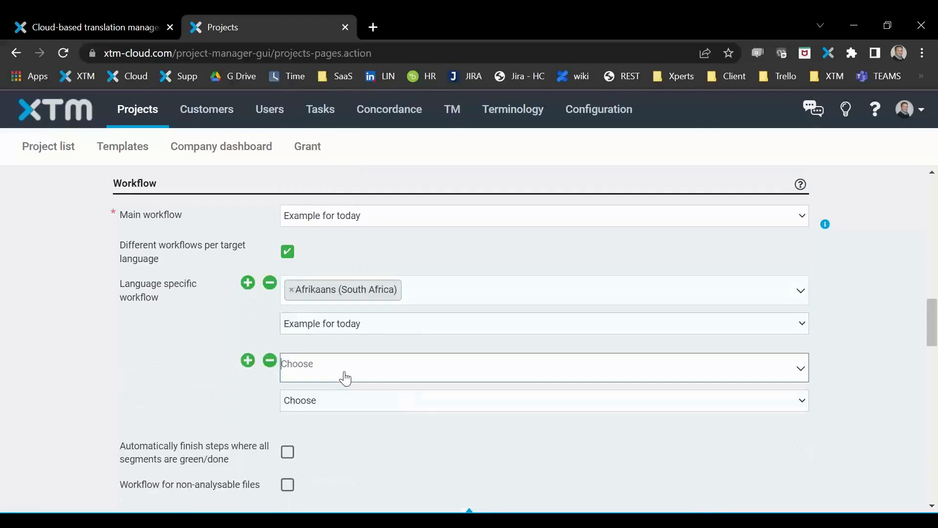
{"action": "left_click", "coordinate": [343, 401]}
{"action": "left_click", "coordinate": [347, 403]}
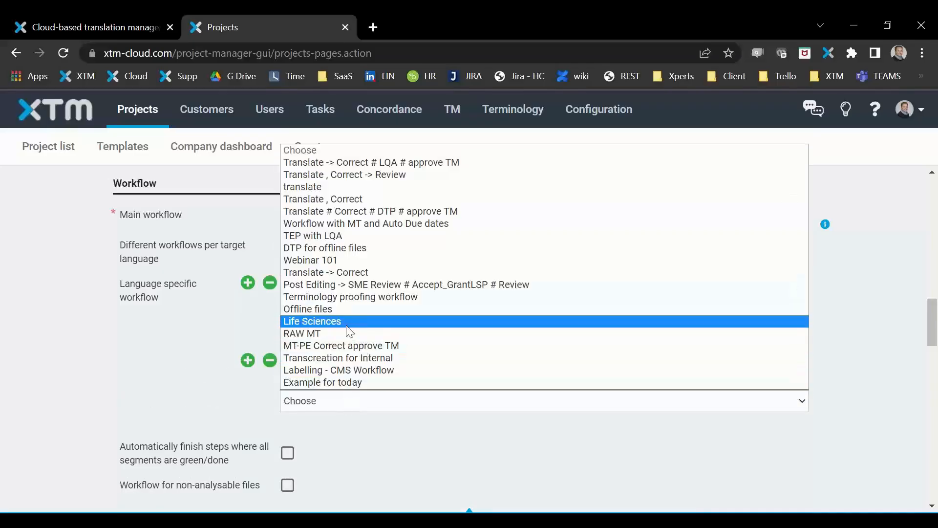
{"action": "left_click", "coordinate": [337, 188]}
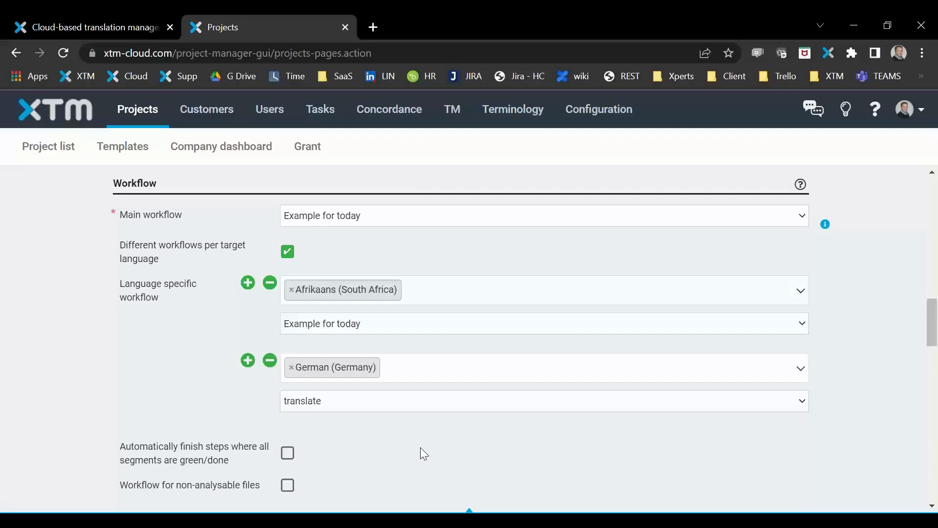
- Enable a separate workflow for non-analysable files and set it to DTP for offline files
{"action": "scroll", "coordinate": [425, 450], "scroll_direction": "down", "scroll_amount": 3}
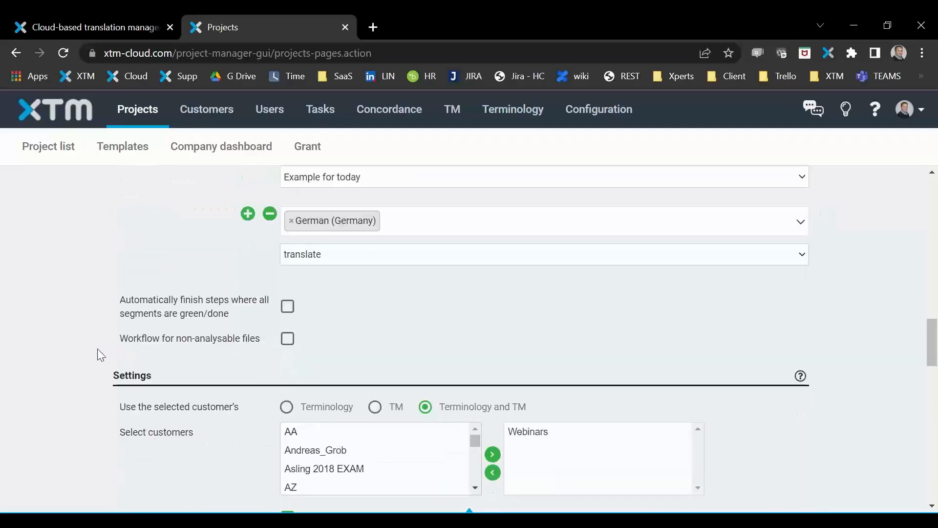
{"action": "left_click_drag", "start_coordinate": [128, 338], "coordinate": [242, 338]}
{"action": "left_click", "coordinate": [430, 338]}
{"action": "left_click", "coordinate": [287, 339]}
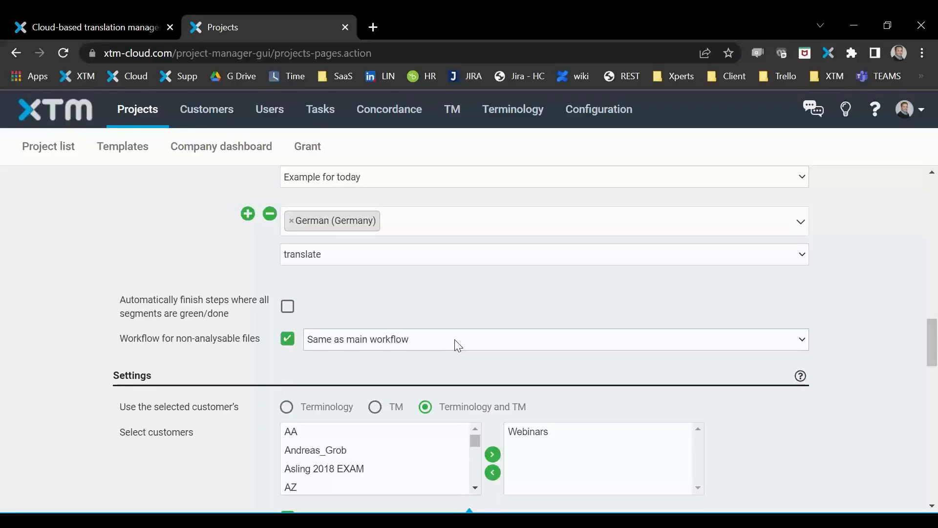
{"action": "left_click", "coordinate": [446, 341]}
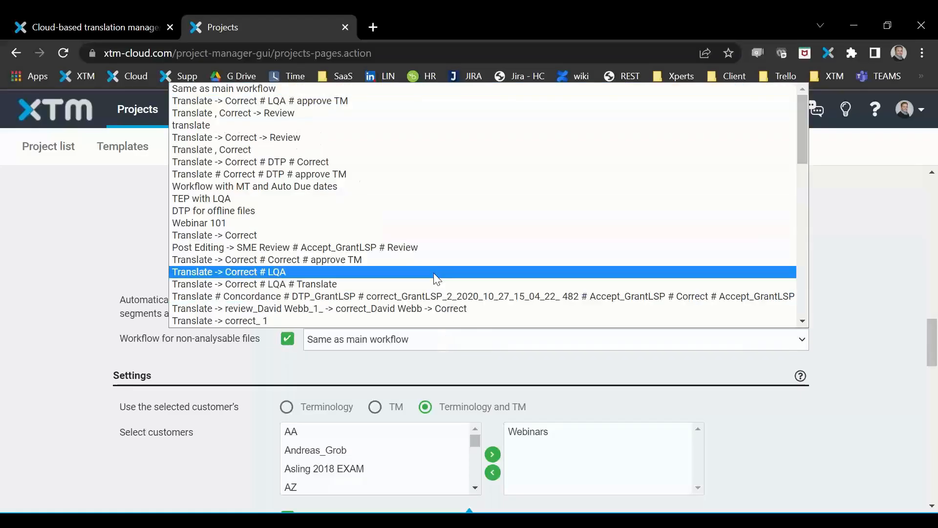
{"action": "left_click", "coordinate": [178, 362]}
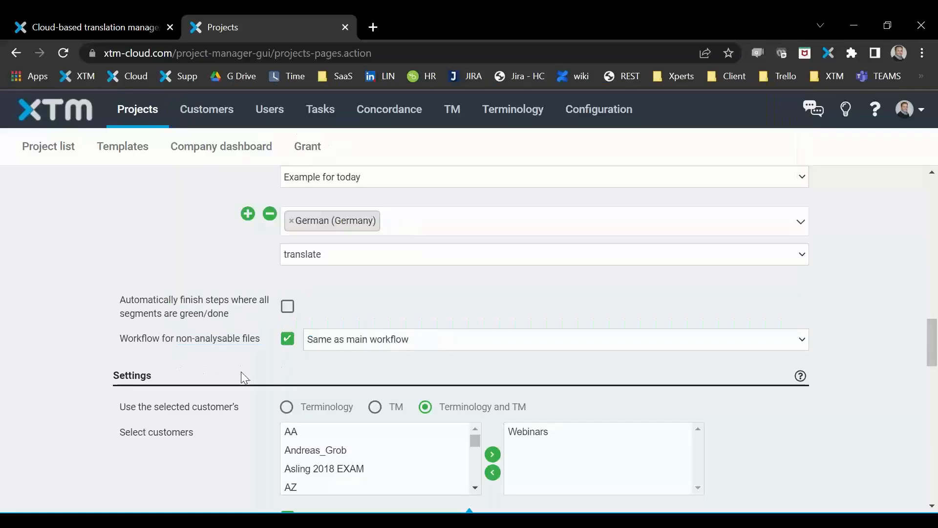
{"action": "left_click", "coordinate": [401, 338]}
{"action": "scroll", "coordinate": [378, 308], "scroll_direction": "down", "scroll_amount": 1}
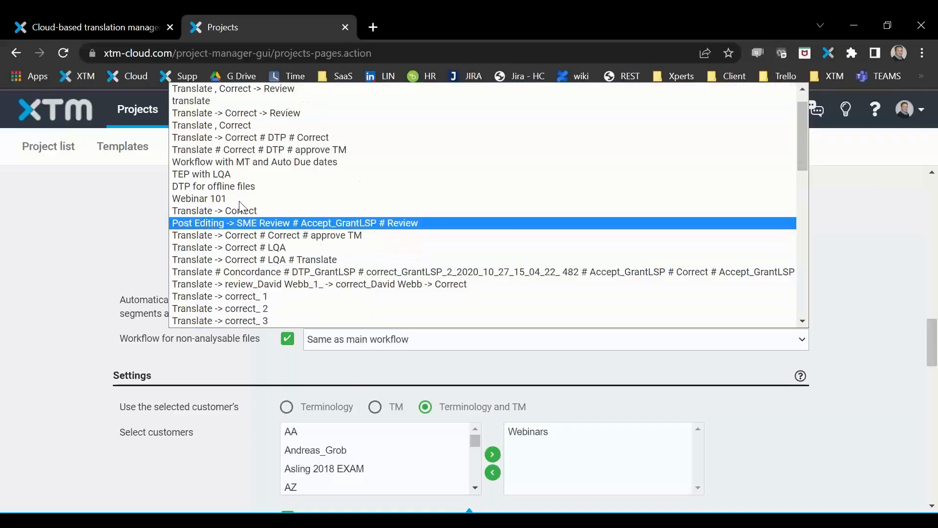
{"action": "left_click", "coordinate": [218, 188]}
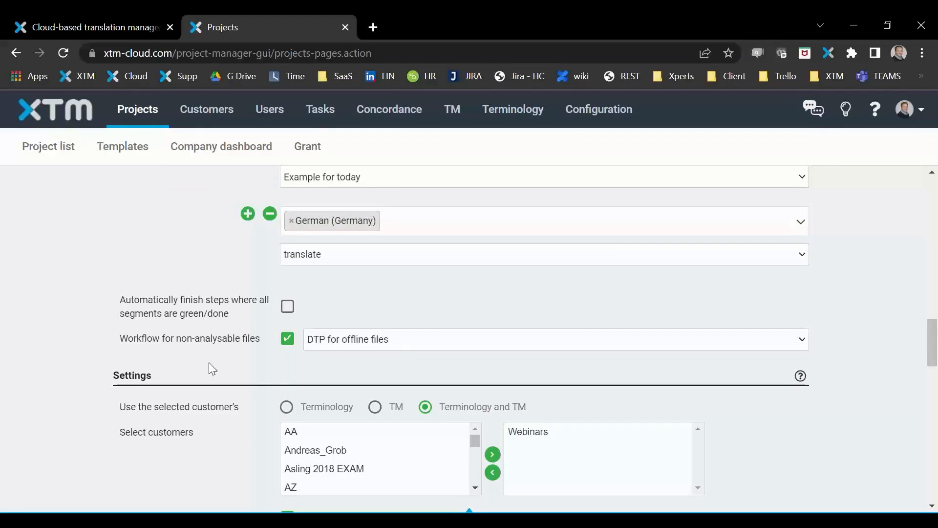
- Review the new project's workflow section and its terminology, TM and match settings
{"action": "scroll", "coordinate": [209, 362], "scroll_direction": "down", "scroll_amount": 1}
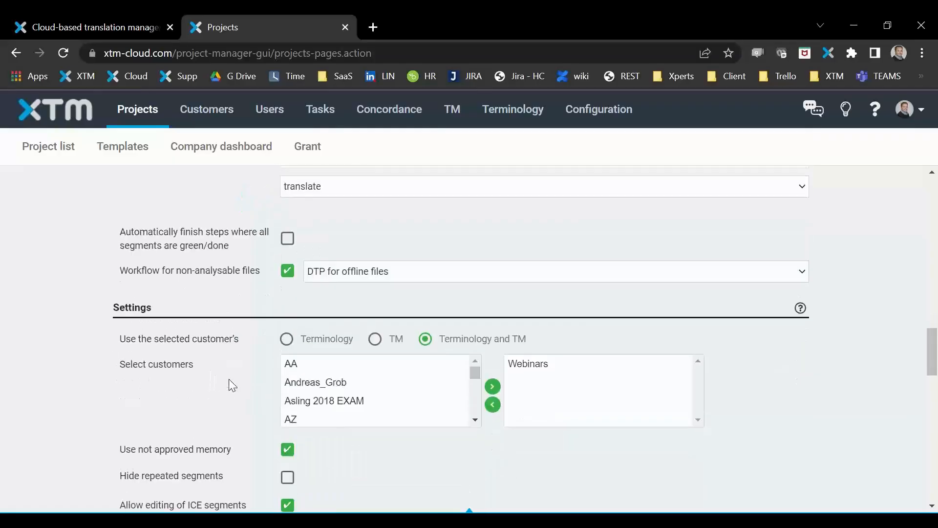
{"action": "scroll", "coordinate": [229, 379], "scroll_direction": "up", "scroll_amount": 3}
{"action": "scroll", "coordinate": [228, 383], "scroll_direction": "up", "scroll_amount": 3}
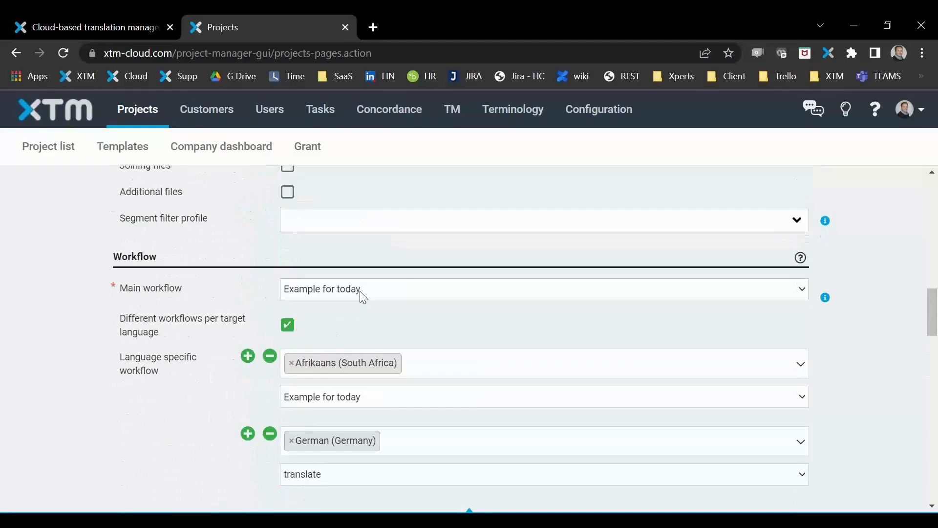
{"action": "scroll", "coordinate": [417, 368], "scroll_direction": "down", "scroll_amount": 3}
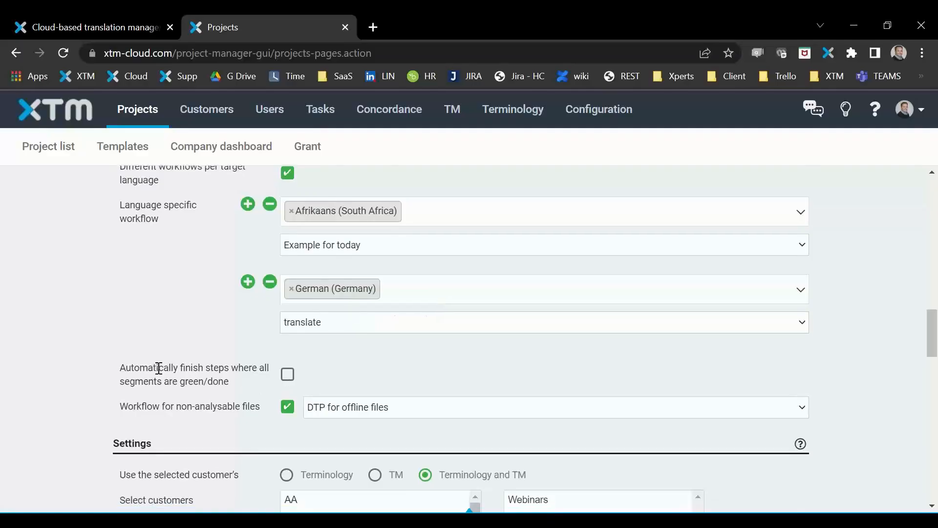
{"action": "scroll", "coordinate": [332, 317], "scroll_direction": "down", "scroll_amount": 3}
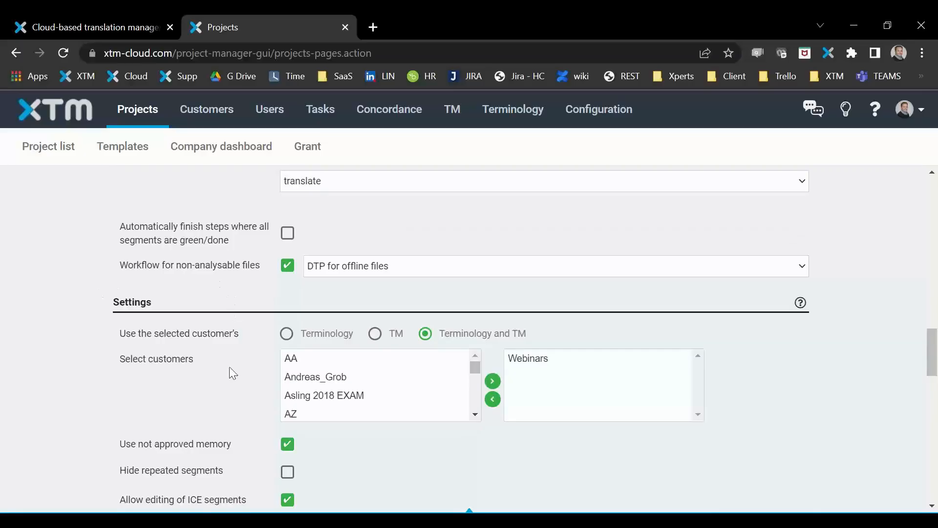
{"action": "scroll", "coordinate": [236, 381], "scroll_direction": "down", "scroll_amount": 3}
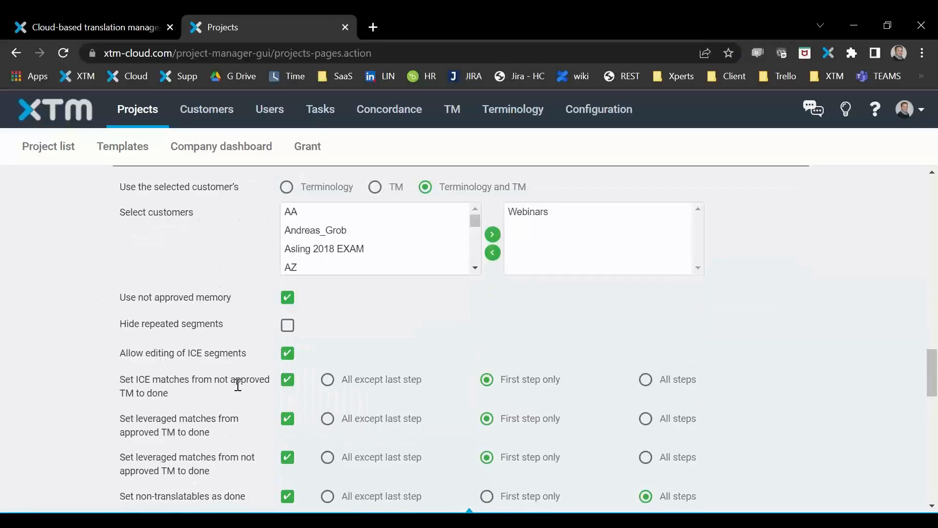
{"action": "scroll", "coordinate": [238, 385], "scroll_direction": "up", "scroll_amount": 2}
{"action": "scroll", "coordinate": [238, 386], "scroll_direction": "up", "scroll_amount": 1}
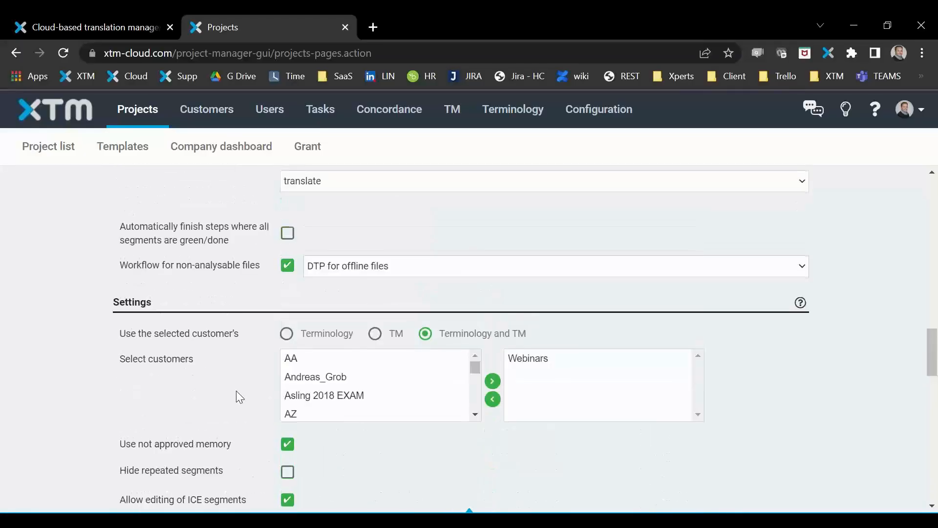
{"action": "scroll", "coordinate": [236, 391], "scroll_direction": "up", "scroll_amount": 10}
- Open the Webinar project template and display its project details
{"action": "left_click", "coordinate": [122, 147]}
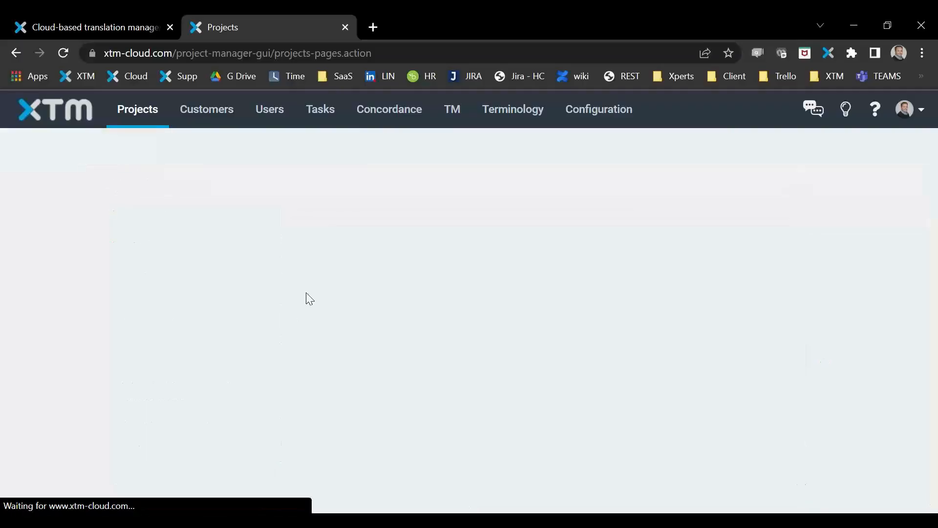
{"action": "scroll", "coordinate": [240, 335], "scroll_direction": "down", "scroll_amount": 20}
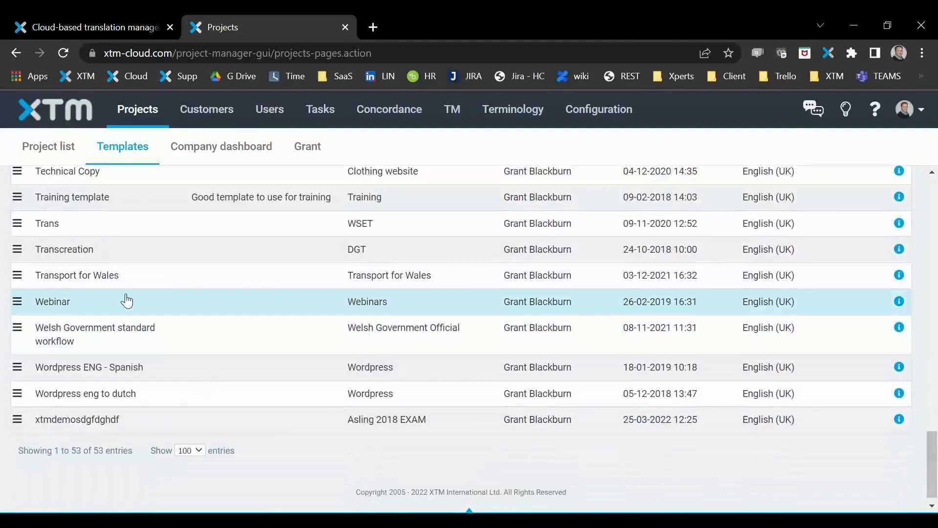
{"action": "left_click", "coordinate": [125, 301]}
{"action": "left_click", "coordinate": [67, 210]}
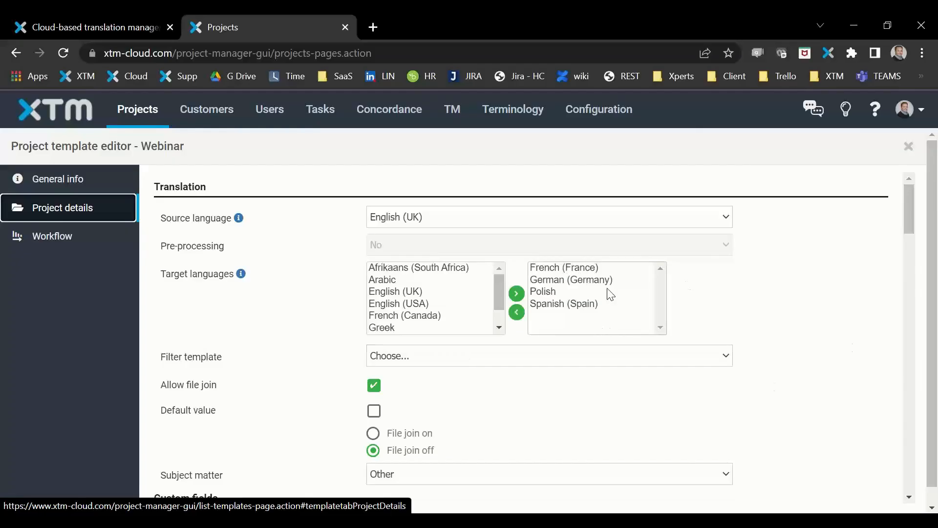
- Examine the Webinar template's main, new source, language-specific and non-analysable file workflows, plus its machine translation settings
{"action": "scroll", "coordinate": [800, 256], "scroll_direction": "down", "scroll_amount": 4}
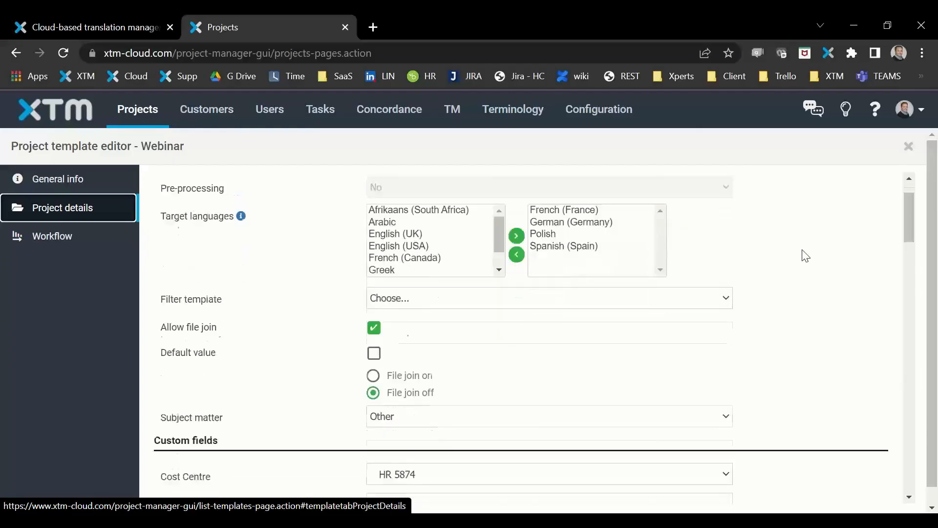
{"action": "scroll", "coordinate": [800, 256], "scroll_direction": "down", "scroll_amount": 10}
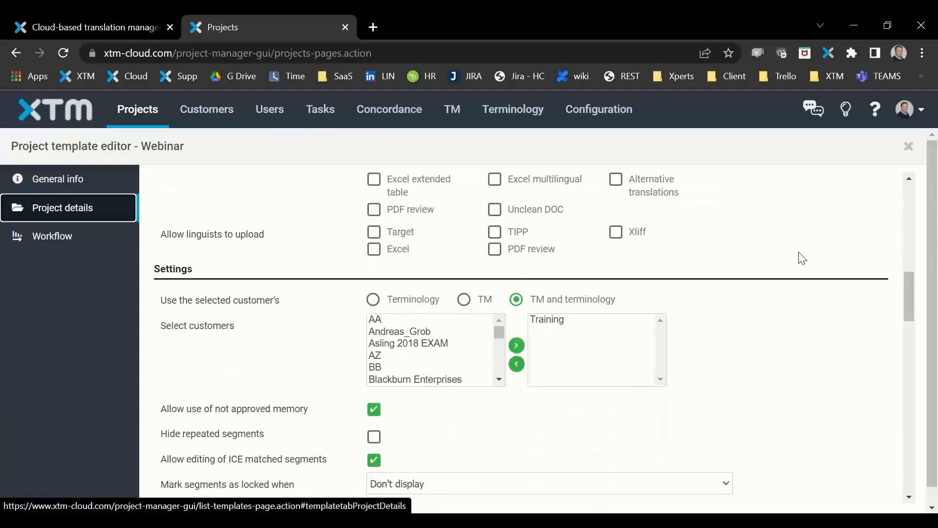
{"action": "scroll", "coordinate": [802, 259], "scroll_direction": "down", "scroll_amount": 11}
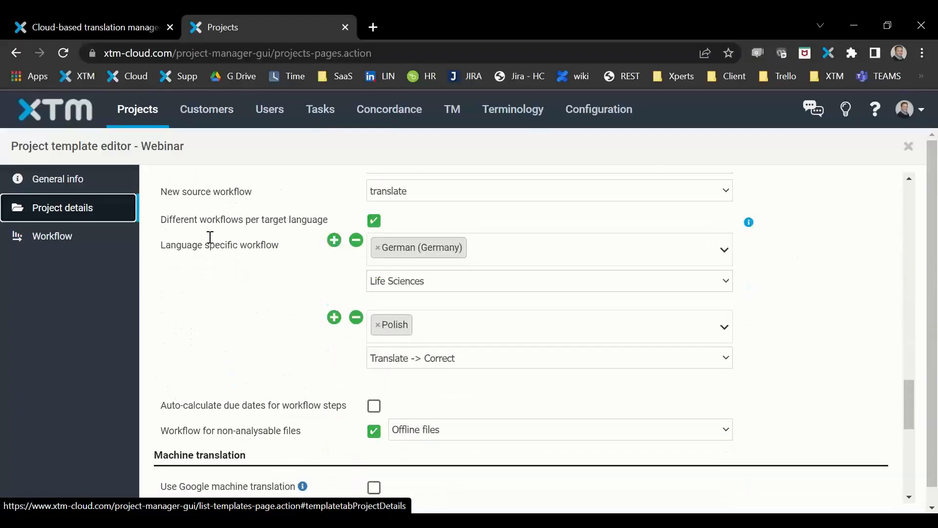
{"action": "scroll", "coordinate": [370, 315], "scroll_direction": "up", "scroll_amount": 3}
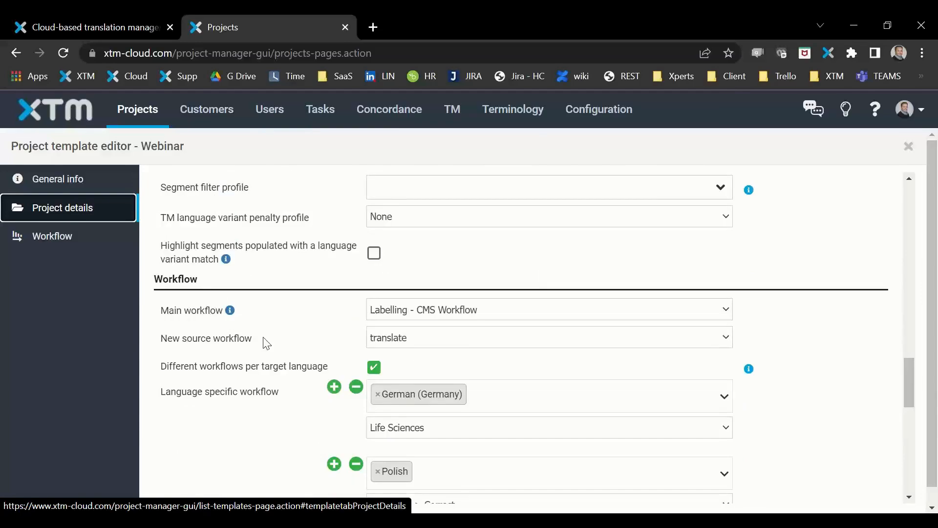
{"action": "scroll", "coordinate": [266, 342], "scroll_direction": "down", "scroll_amount": 1}
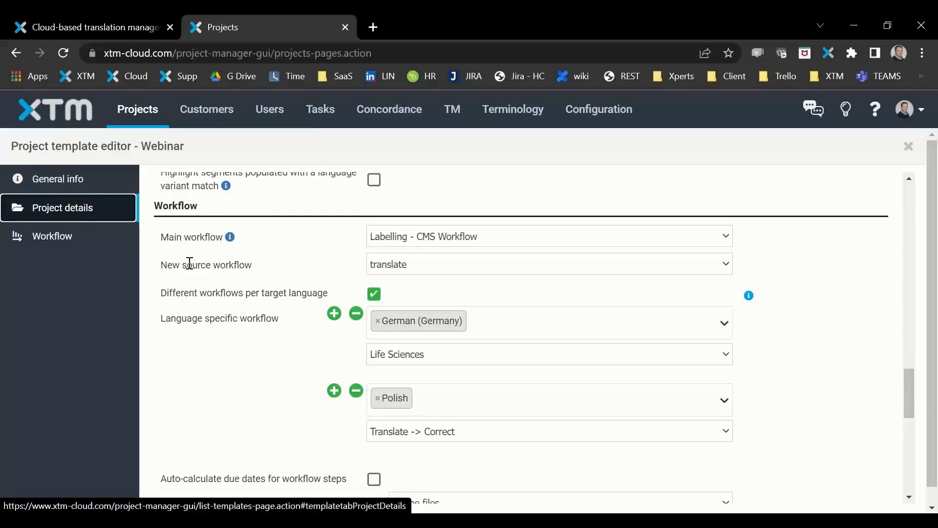
{"action": "scroll", "coordinate": [180, 269], "scroll_direction": "down", "scroll_amount": 1}
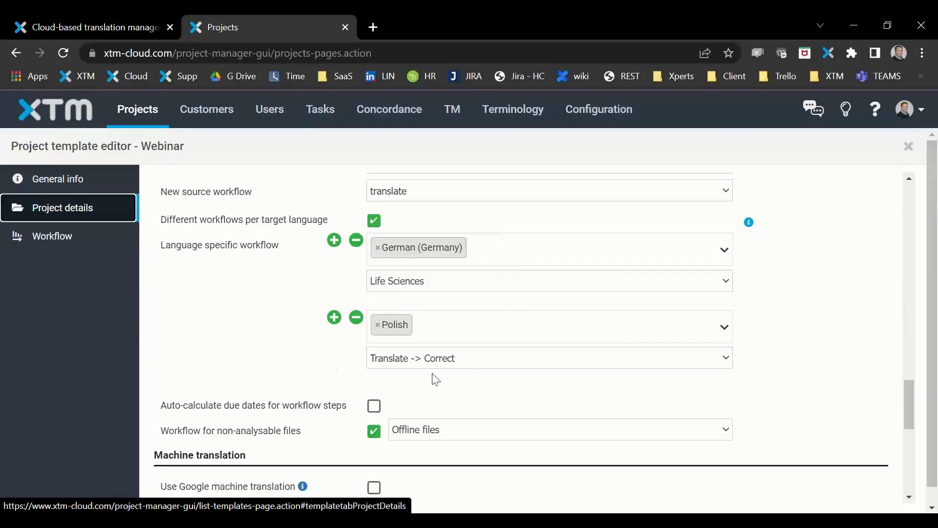
{"action": "scroll", "coordinate": [281, 371], "scroll_direction": "up", "scroll_amount": 3}
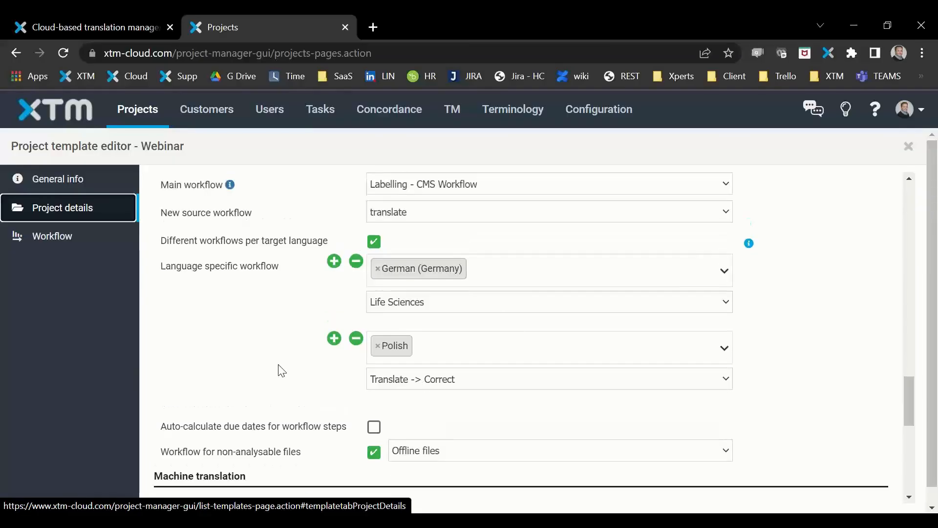
{"action": "scroll", "coordinate": [277, 342], "scroll_direction": "down", "scroll_amount": 1}
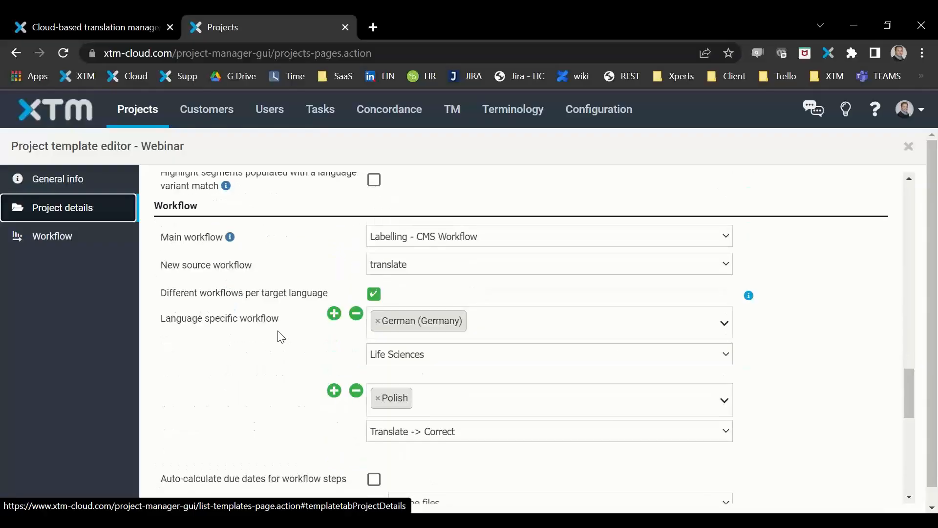
{"action": "scroll", "coordinate": [280, 332], "scroll_direction": "down", "scroll_amount": 3}
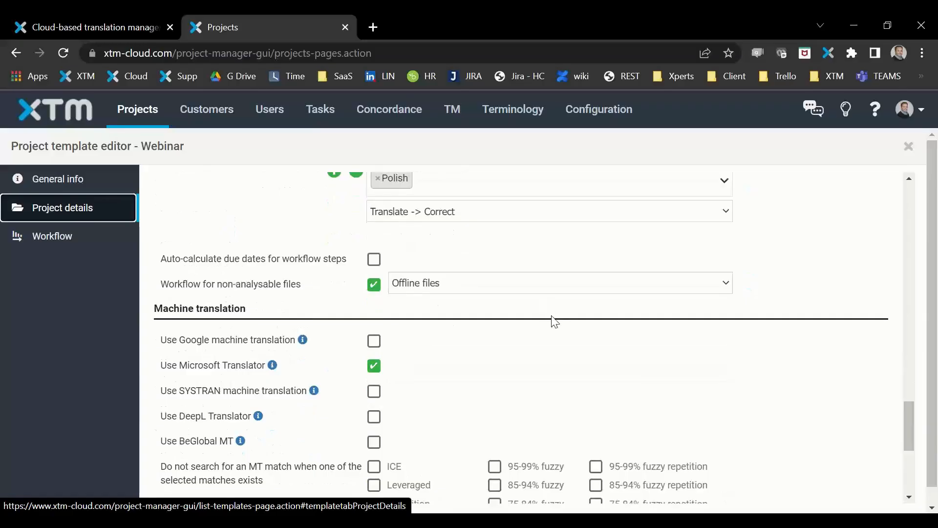
{"action": "scroll", "coordinate": [563, 357], "scroll_direction": "down", "scroll_amount": 3}
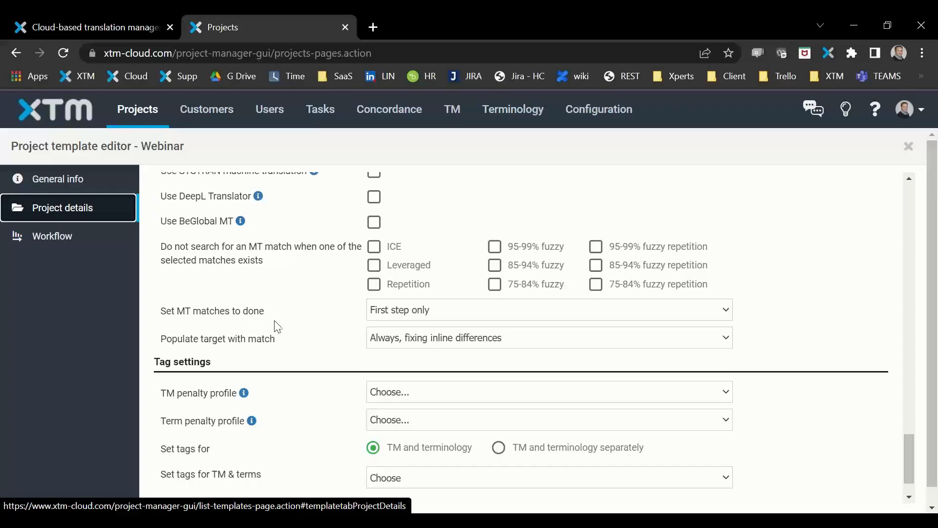
- Review the template's linguist assignments for each workflow step and target language, and close the template editor
{"action": "left_click", "coordinate": [49, 240]}
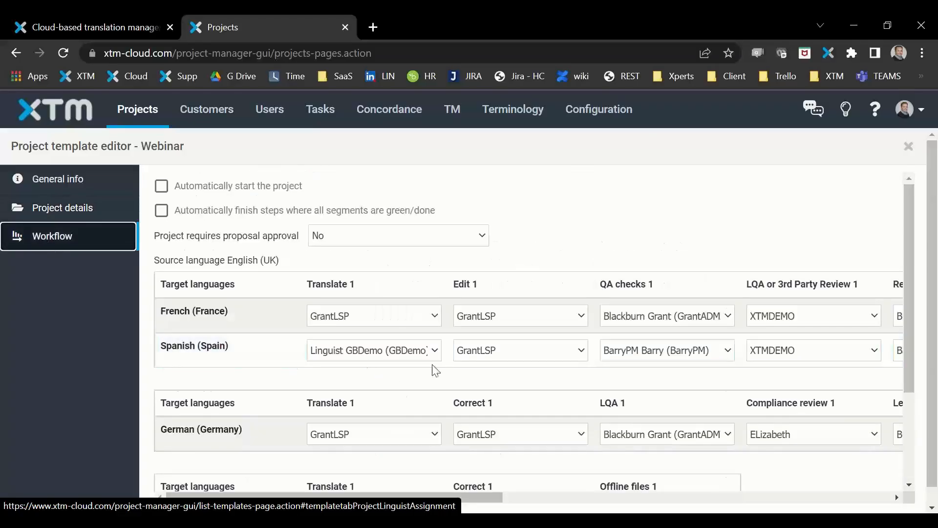
{"action": "scroll", "coordinate": [645, 230], "scroll_direction": "down", "scroll_amount": 1}
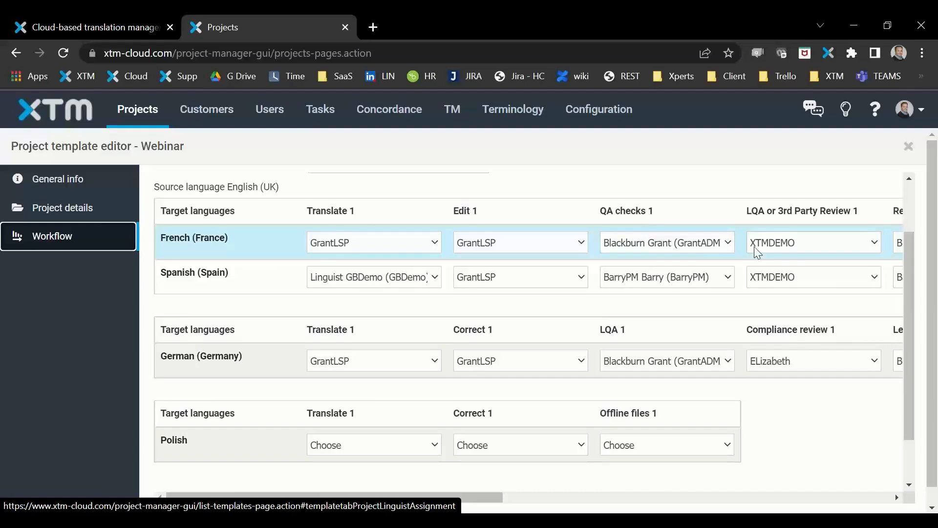
{"action": "scroll", "coordinate": [757, 252], "scroll_direction": "up", "scroll_amount": 1}
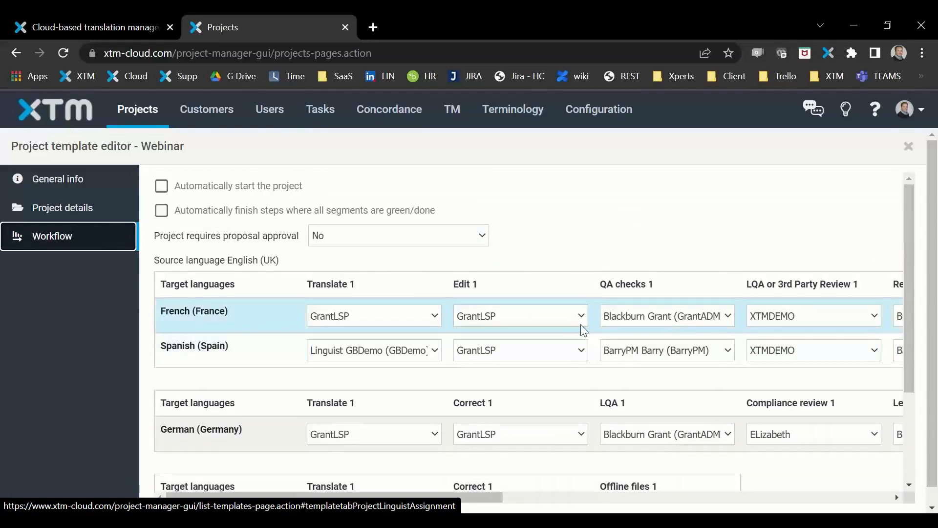
{"action": "left_click", "coordinate": [909, 146]}
- Open the existing project Webinar 12 May 2022 and look through its files for French (France)
{"action": "left_click", "coordinate": [64, 151]}
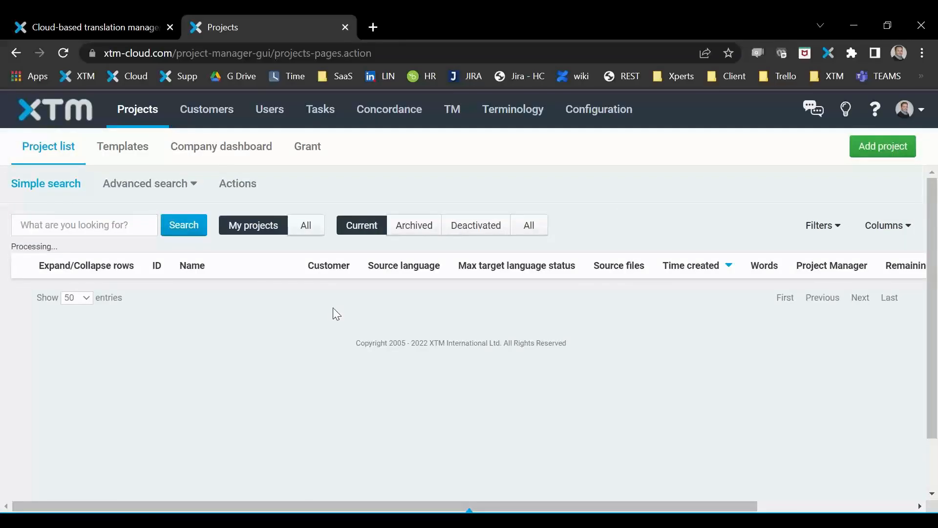
{"action": "left_click", "coordinate": [285, 293]}
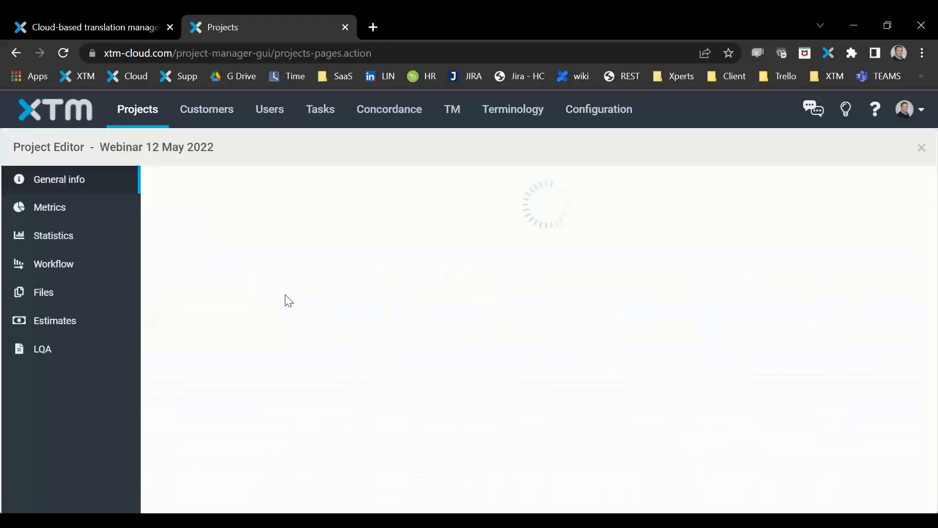
{"action": "left_click", "coordinate": [43, 299]}
{"action": "left_click", "coordinate": [254, 220]}
{"action": "left_click", "coordinate": [263, 247]}
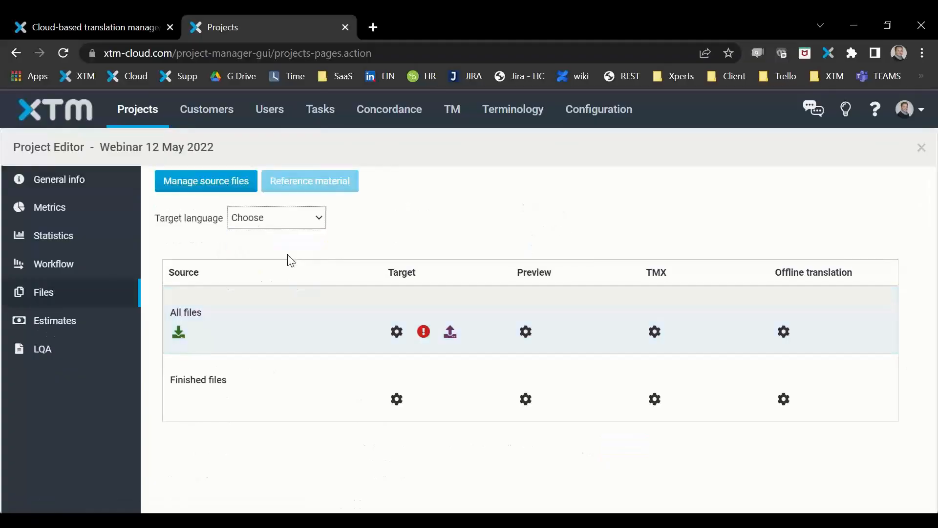
{"action": "scroll", "coordinate": [624, 302], "scroll_direction": "down", "scroll_amount": 5}
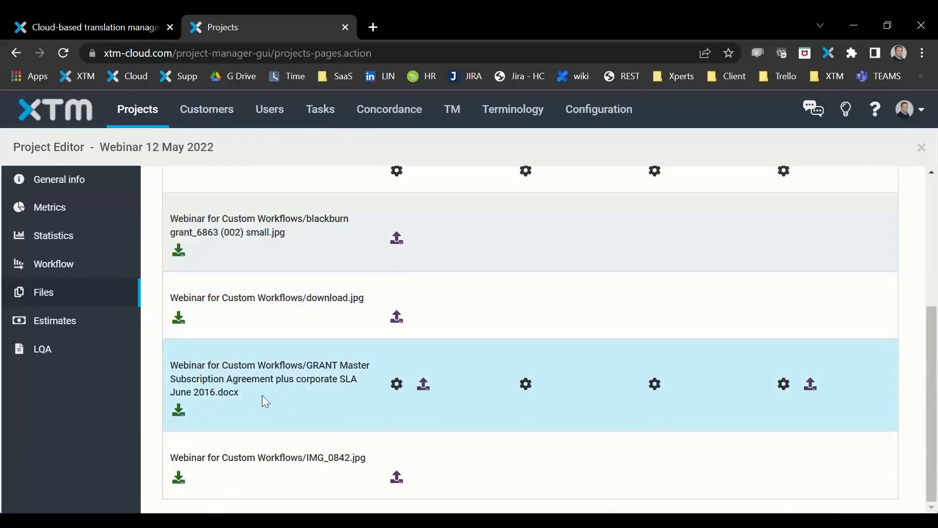
{"action": "scroll", "coordinate": [279, 410], "scroll_direction": "up", "scroll_amount": 5}
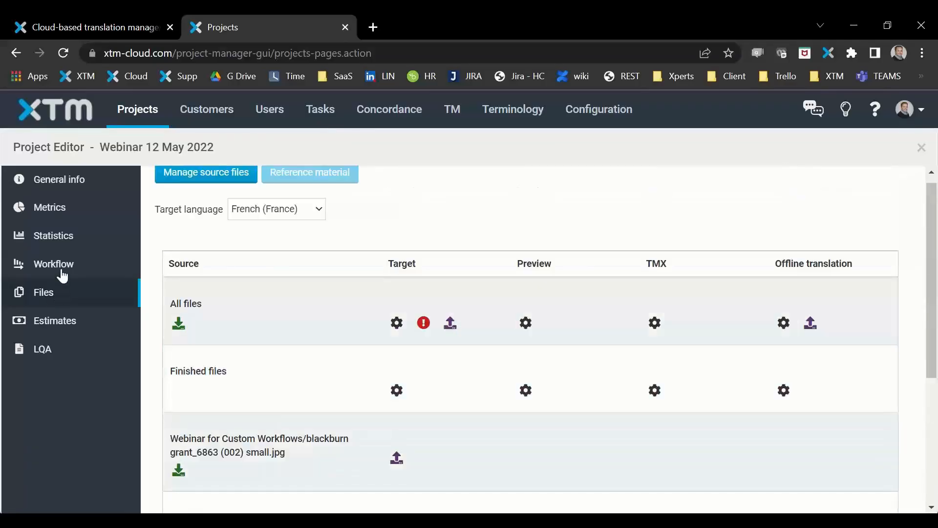
- Display the project's workflow assignments for all target languages by removing the French (France) filter
{"action": "left_click", "coordinate": [60, 269]}
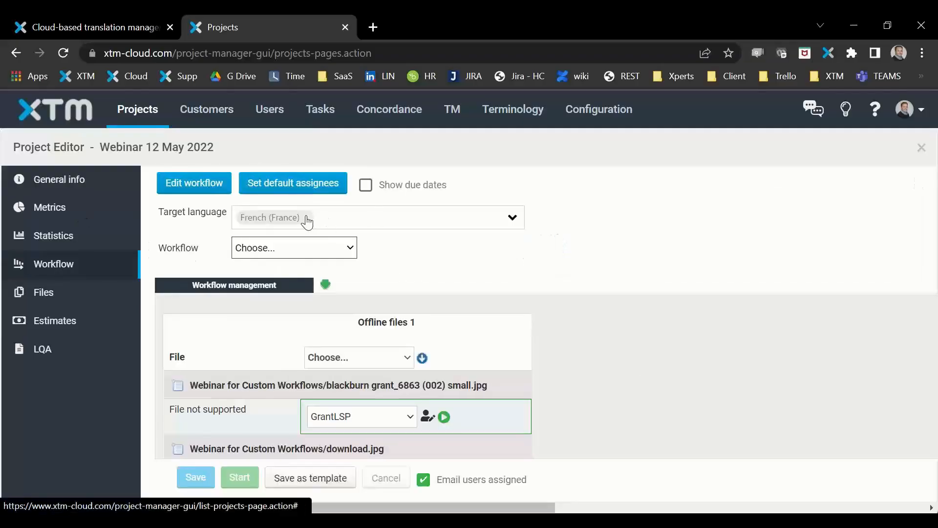
{"action": "left_click", "coordinate": [307, 219]}
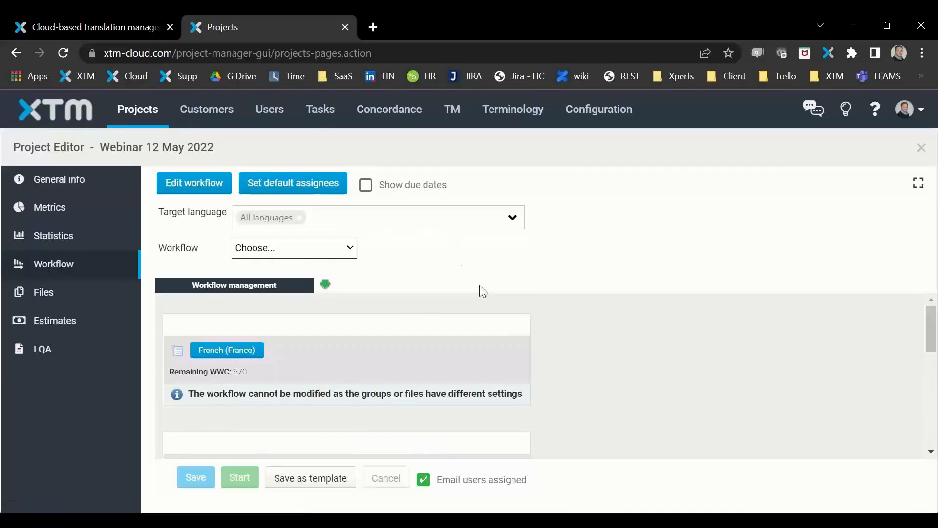
- Look over the workflow entries for every language, and filter the assignments to the Labelling - CMS Workflow to review its steps and linguists
{"action": "scroll", "coordinate": [611, 330], "scroll_direction": "down", "scroll_amount": 3}
{"action": "left_click_drag", "start_coordinate": [230, 320], "coordinate": [453, 335]}
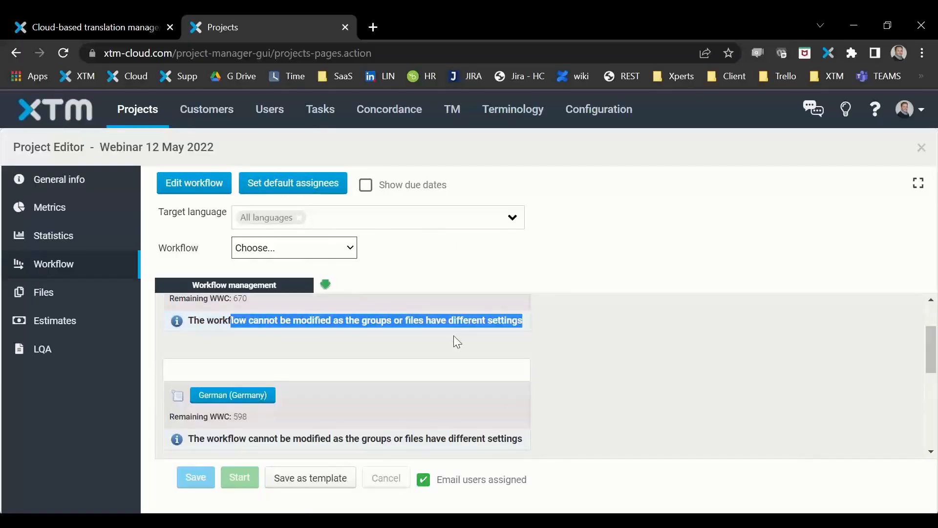
{"action": "left_click", "coordinate": [614, 335]}
{"action": "scroll", "coordinate": [608, 336], "scroll_direction": "up", "scroll_amount": 3}
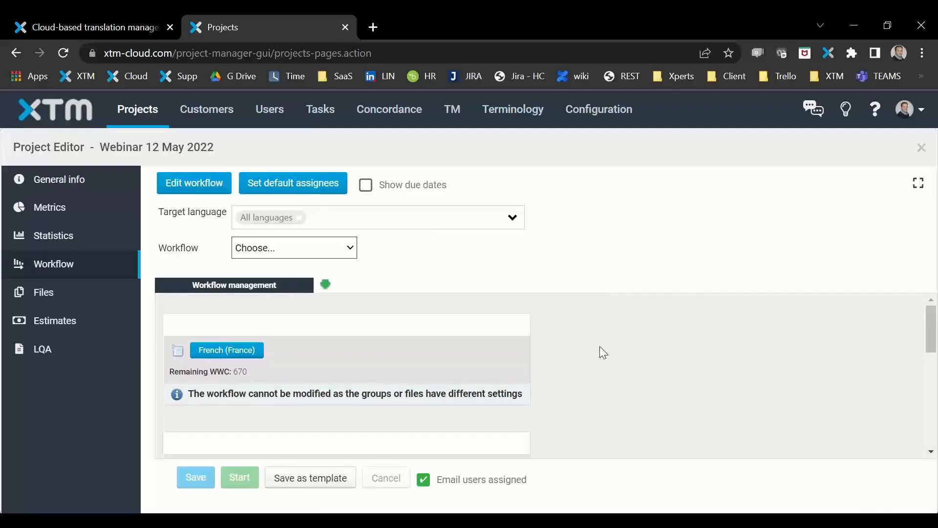
{"action": "left_click", "coordinate": [289, 248]}
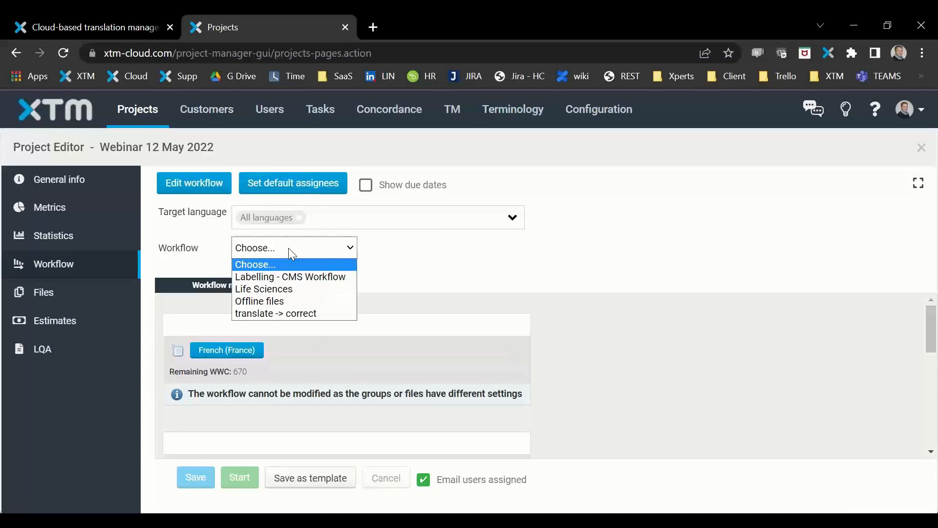
{"action": "left_click", "coordinate": [303, 278]}
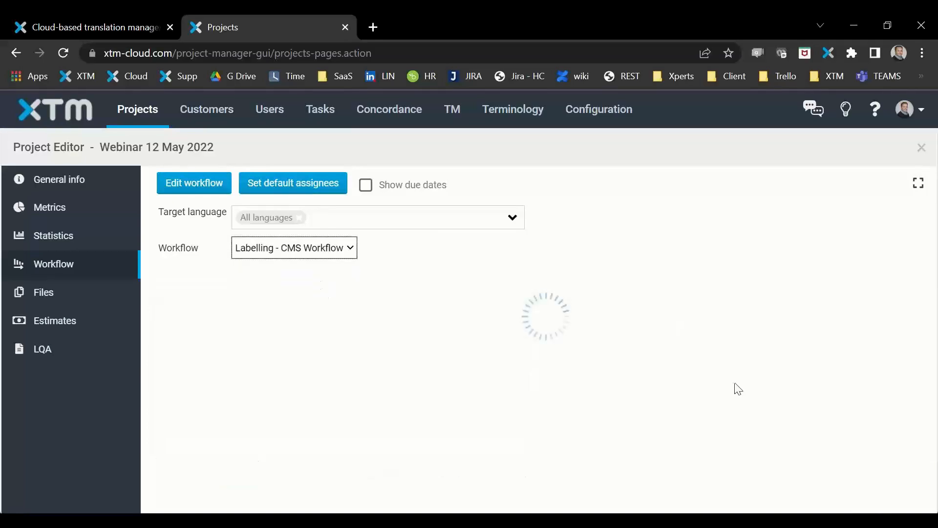
{"action": "scroll", "coordinate": [575, 335], "scroll_direction": "down", "scroll_amount": 3}
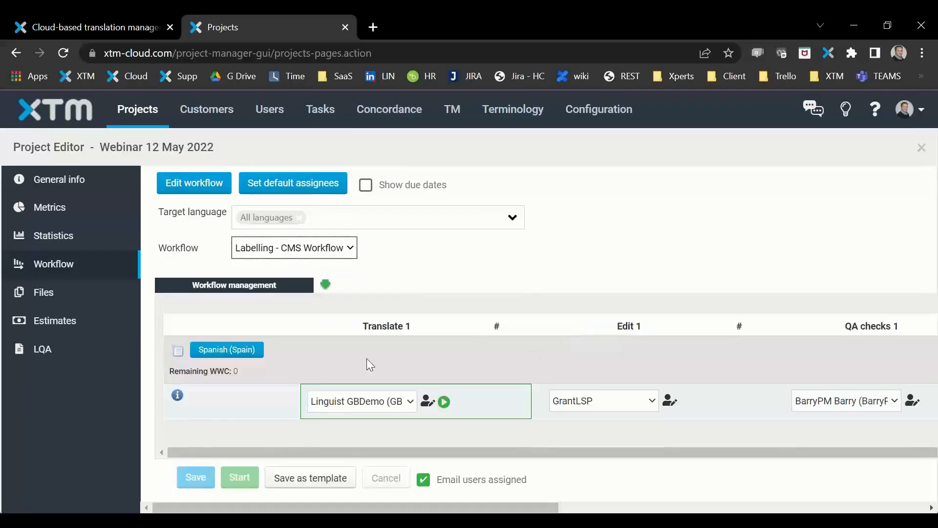
{"action": "scroll", "coordinate": [386, 368], "scroll_direction": "up", "scroll_amount": 5}
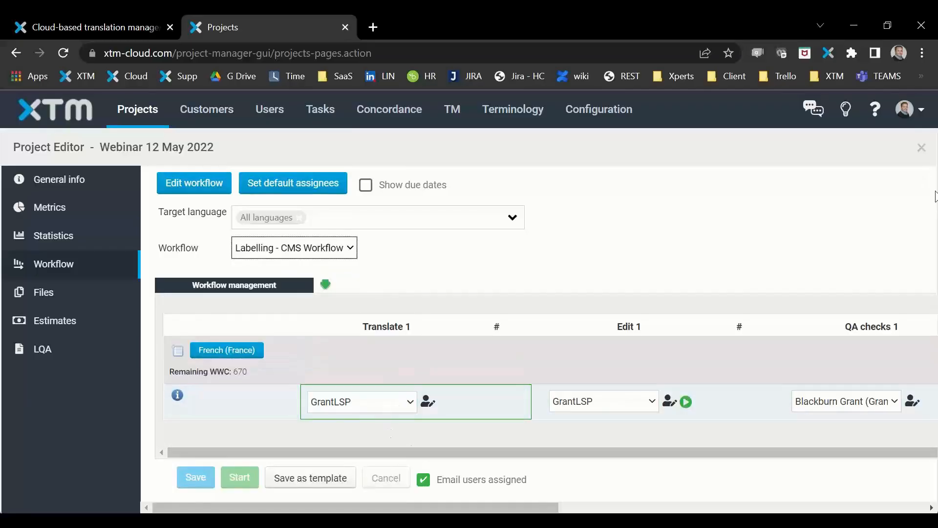
{"action": "mouse_move", "coordinate": [513, 510]}
{"action": "left_mouse_down"}
{"action": "mouse_move", "coordinate": [882, 510]}
{"action": "mouse_move", "coordinate": [512, 508]}
{"action": "left_mouse_up"}
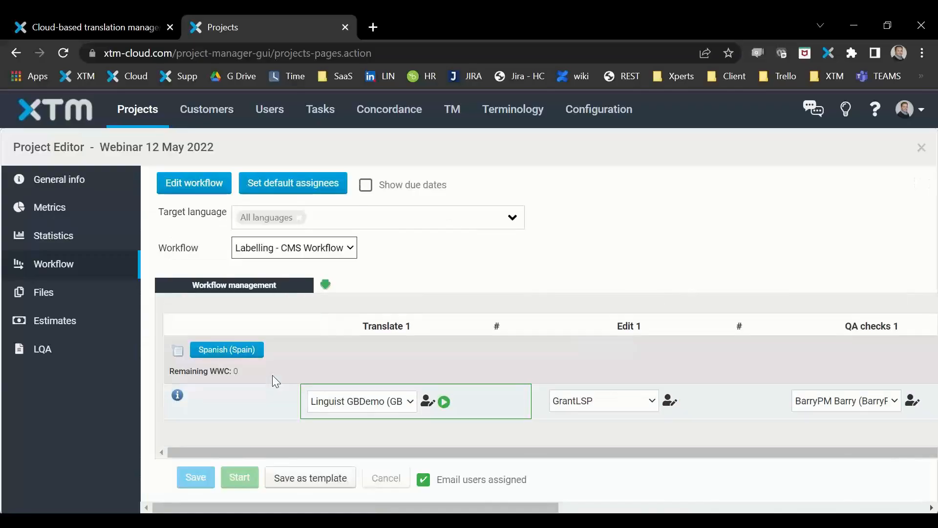
- Review the project's assignments under the Life Sciences workflow and under the Offline files workflow
{"action": "left_click", "coordinate": [279, 252]}
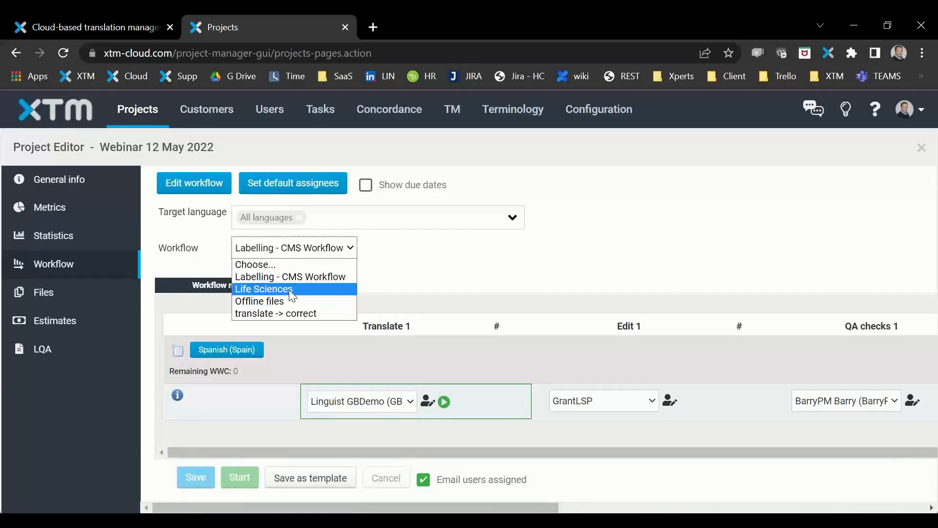
{"action": "left_click", "coordinate": [292, 289]}
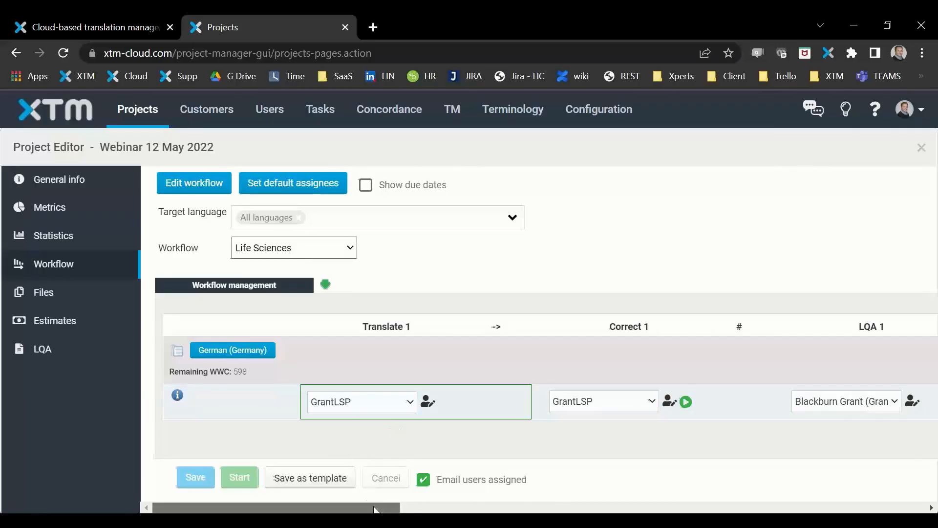
{"action": "left_click_drag", "start_coordinate": [374, 509], "coordinate": [269, 492]}
{"action": "left_click", "coordinate": [308, 249]}
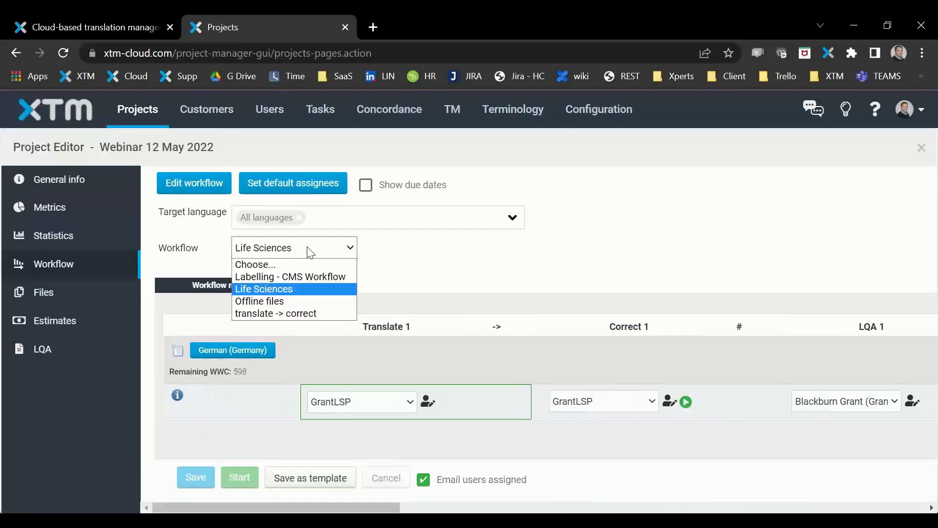
{"action": "left_click", "coordinate": [326, 302]}
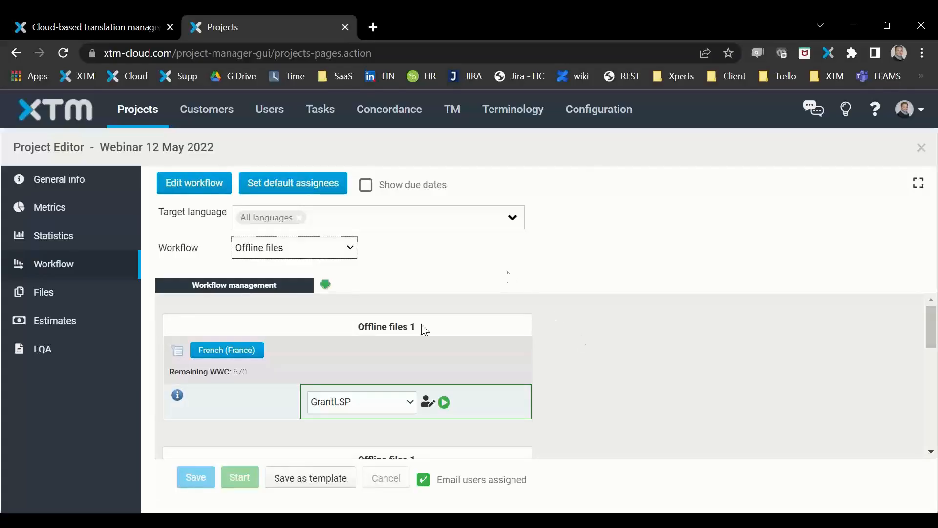
{"action": "scroll", "coordinate": [555, 315], "scroll_direction": "down", "scroll_amount": 2}
{"action": "scroll", "coordinate": [556, 317], "scroll_direction": "up", "scroll_amount": 2}
- Filter to the translate -> correct workflow and add a Graphic check step after correct, confirming the workflow change and closing the editor
{"action": "left_click", "coordinate": [344, 251]}
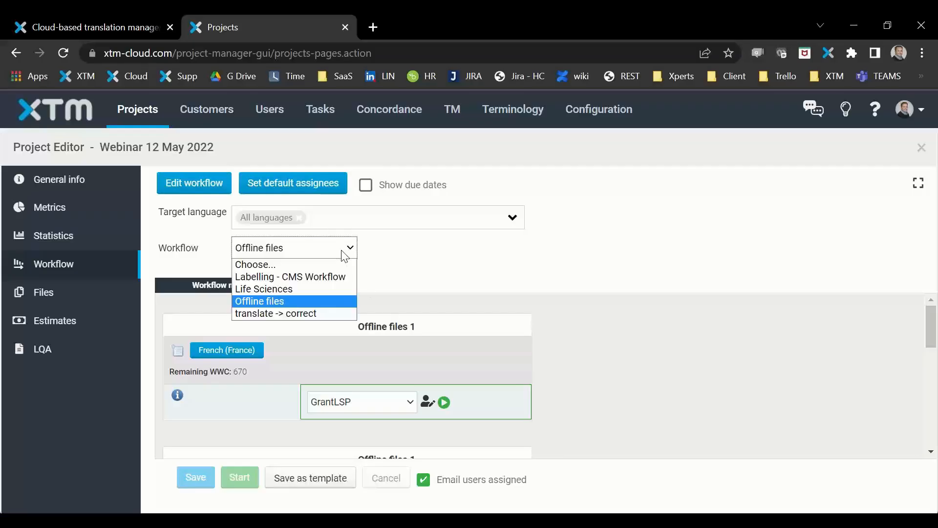
{"action": "left_click", "coordinate": [330, 315]}
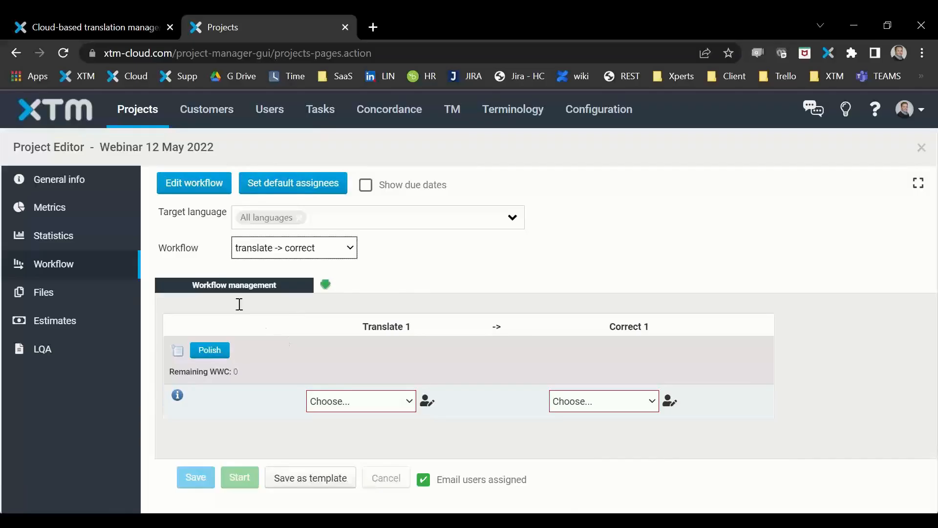
{"action": "left_click", "coordinate": [191, 184]}
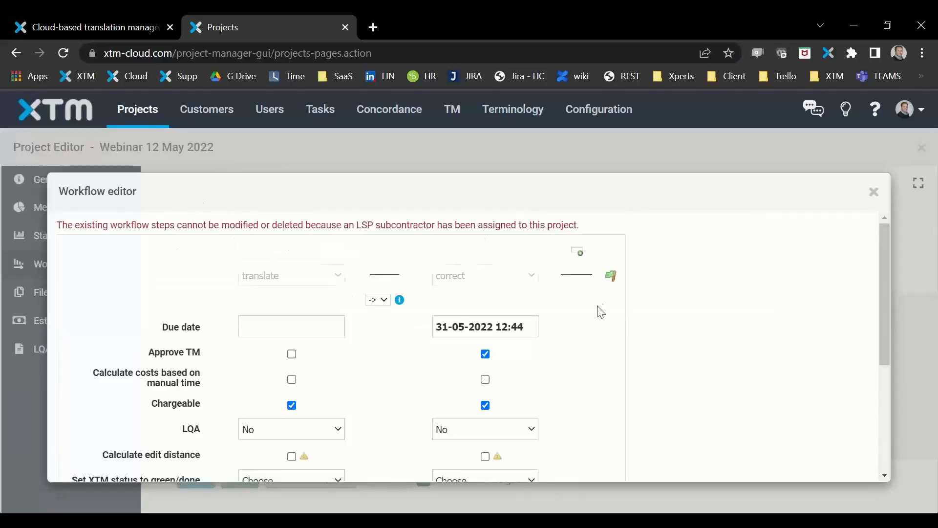
{"action": "left_click", "coordinate": [581, 258]}
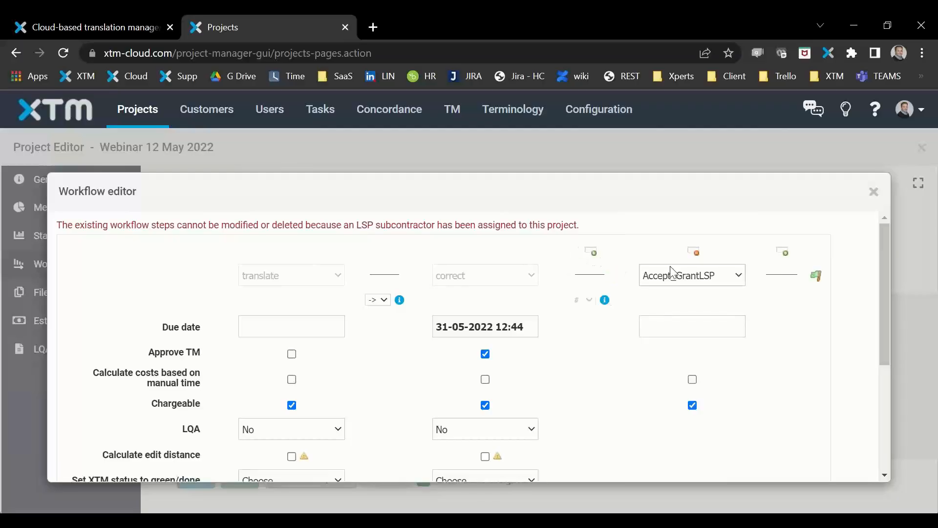
{"action": "left_click", "coordinate": [673, 275]}
{"action": "left_click", "coordinate": [682, 138]}
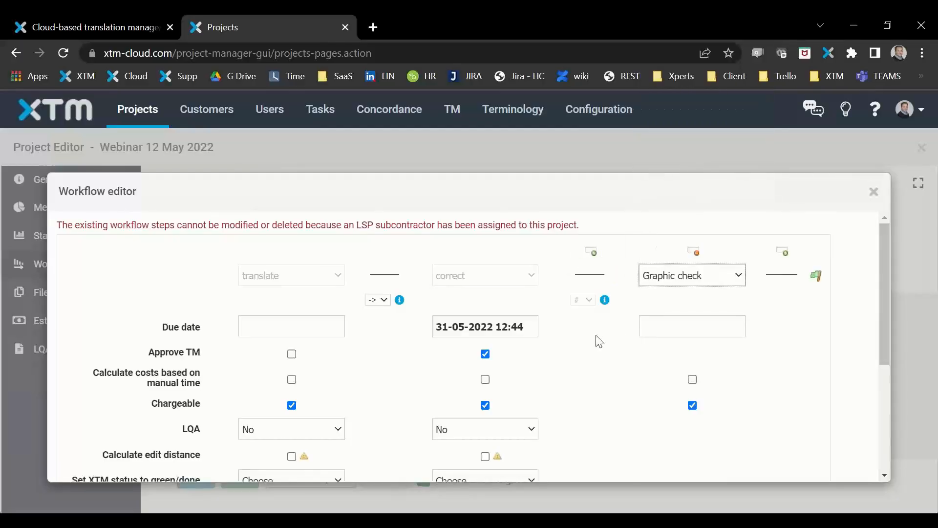
{"action": "scroll", "coordinate": [596, 339], "scroll_direction": "down", "scroll_amount": 5}
{"action": "left_click", "coordinate": [447, 466]}
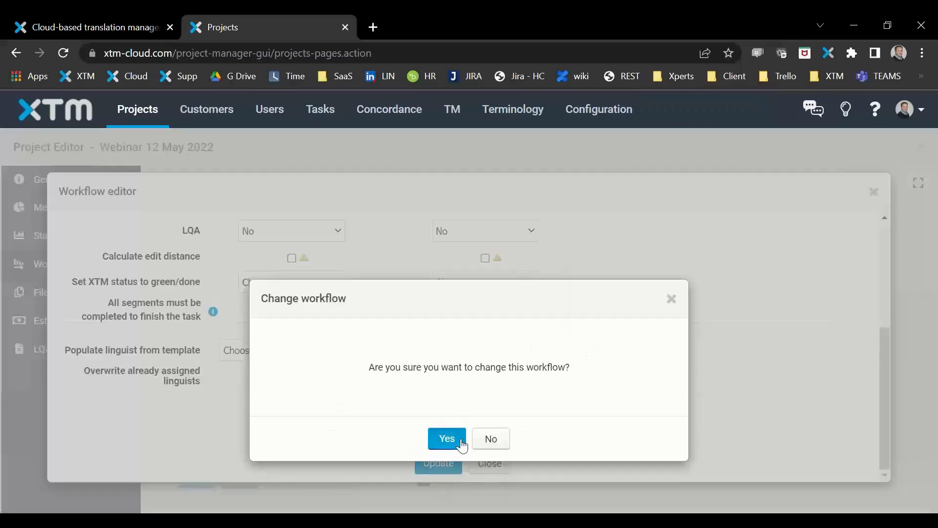
{"action": "left_click", "coordinate": [447, 440]}
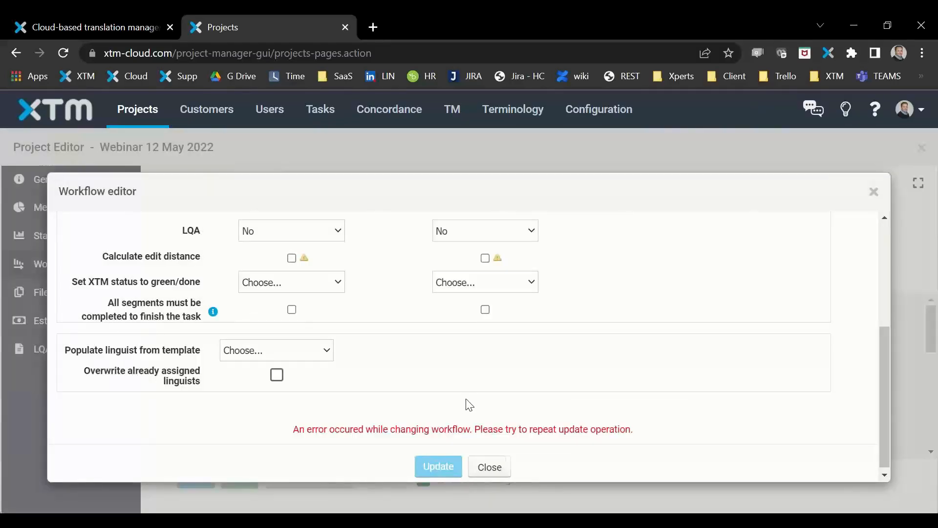
{"action": "left_click", "coordinate": [491, 467]}
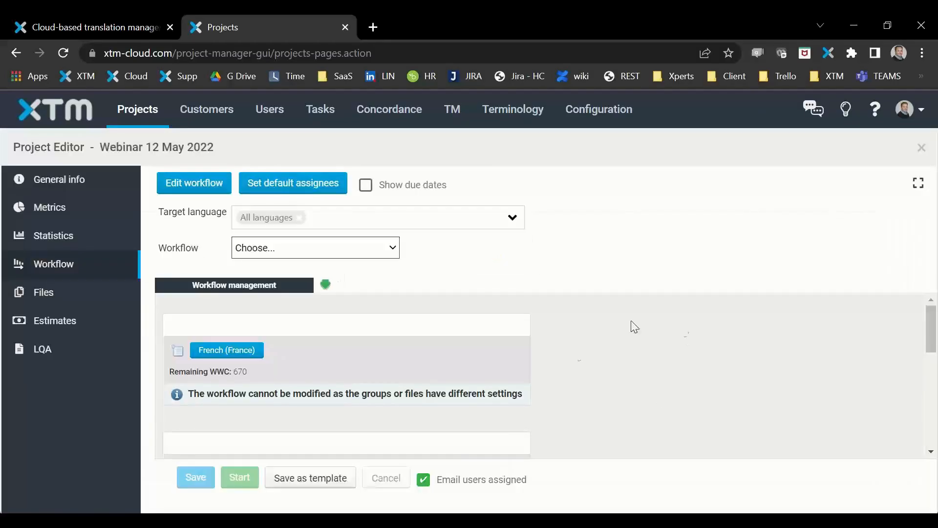
- Review the Polish assignments under the translate -> correct # Graphic check workflow, and close the project editor
{"action": "scroll", "coordinate": [286, 362], "scroll_direction": "down", "scroll_amount": 3}
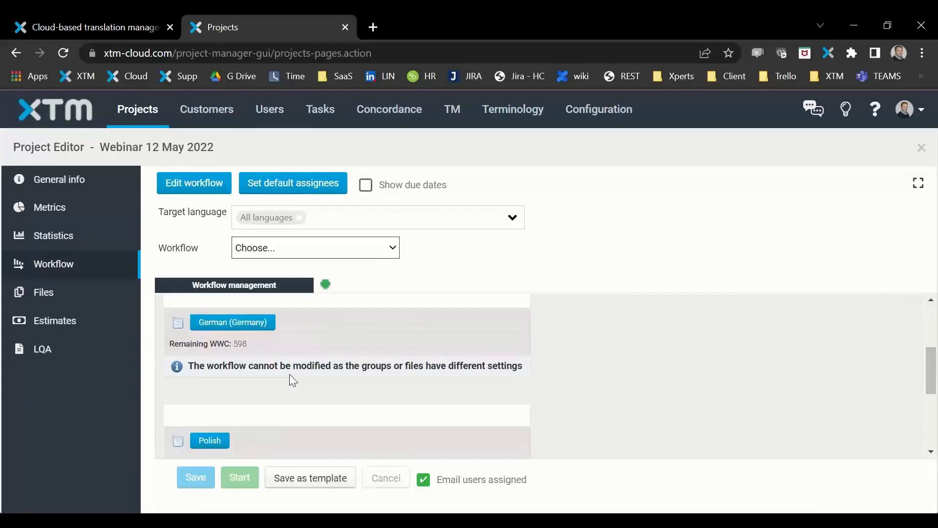
{"action": "left_click", "coordinate": [295, 249]}
{"action": "left_click", "coordinate": [315, 314]}
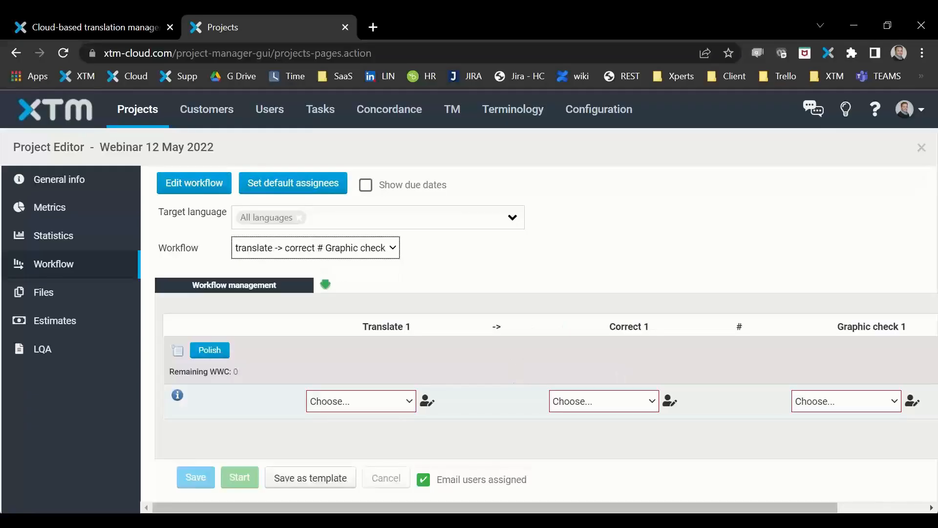
{"action": "left_click_drag", "start_coordinate": [586, 507], "coordinate": [681, 507]}
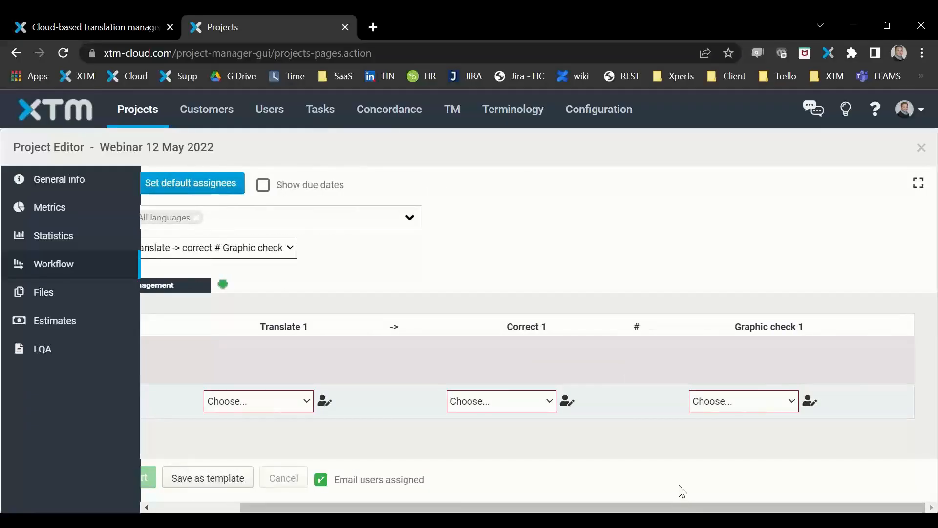
{"action": "left_click_drag", "start_coordinate": [650, 507], "coordinate": [296, 409]}
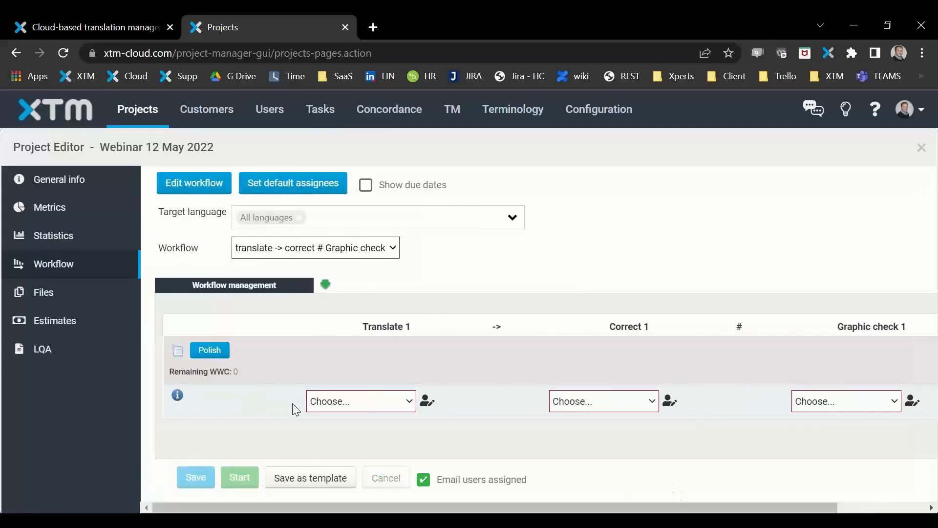
{"action": "left_click", "coordinate": [921, 148]}
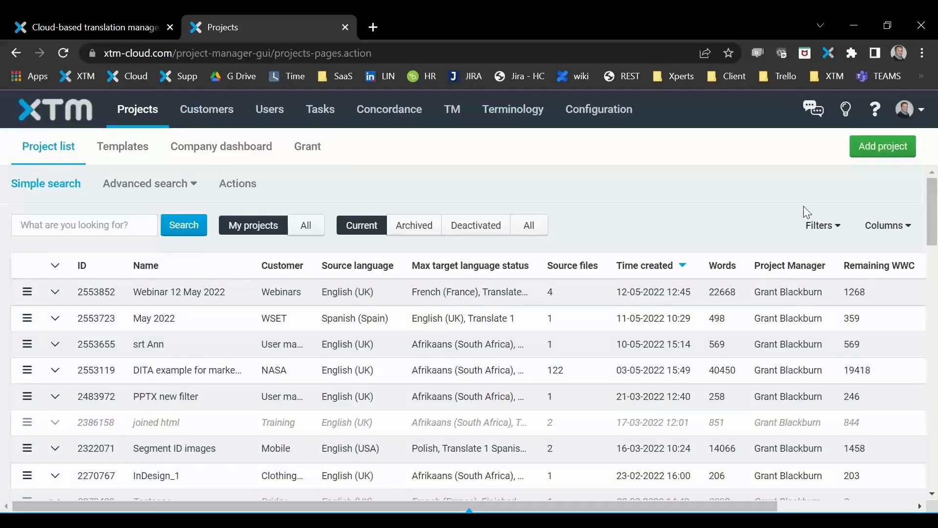